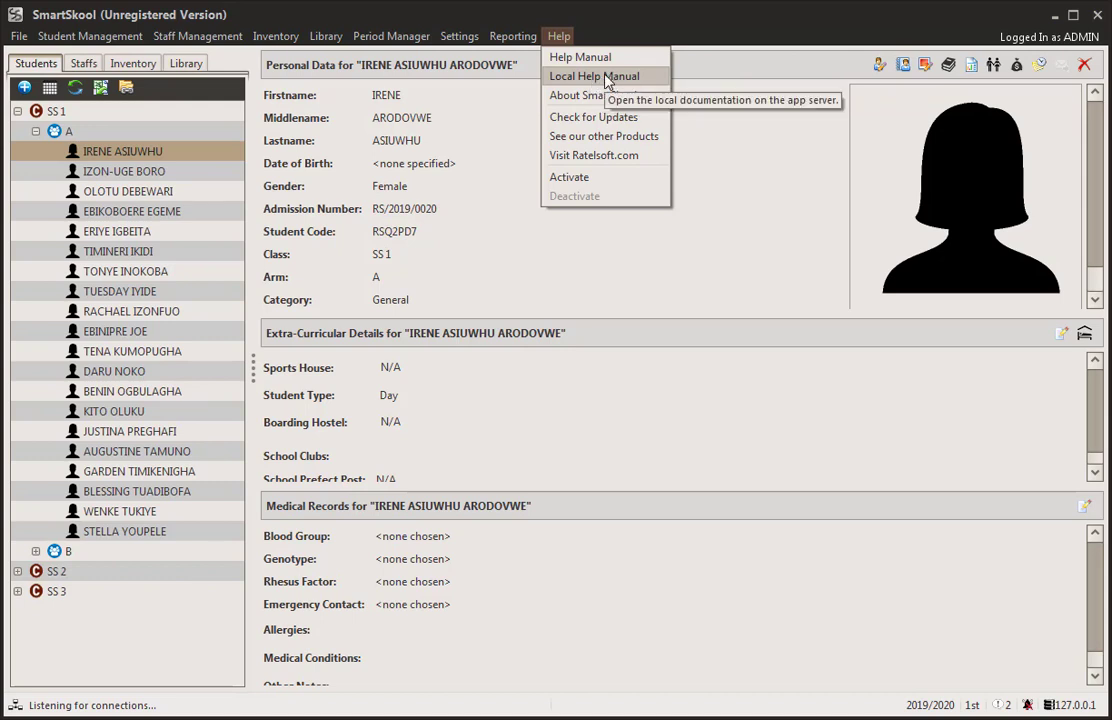
Open the Report Card Designer page in the local help manual and highlight the Excel version requirement under Custom Designs
left_click(605, 78)
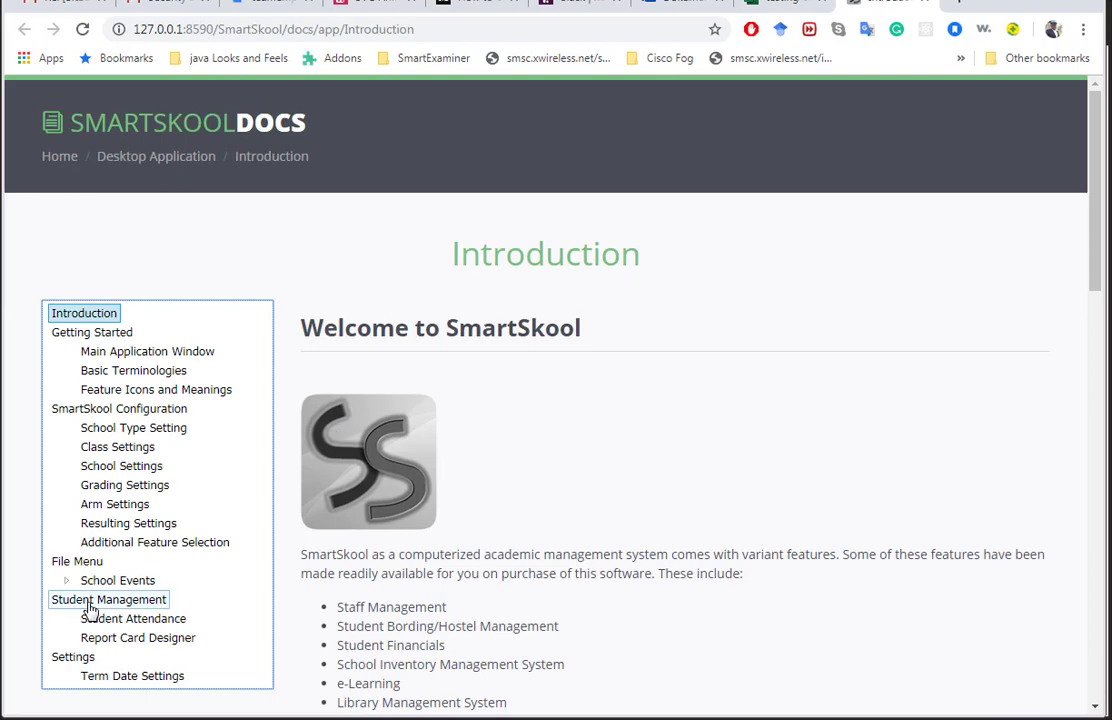
left_click(128, 640)
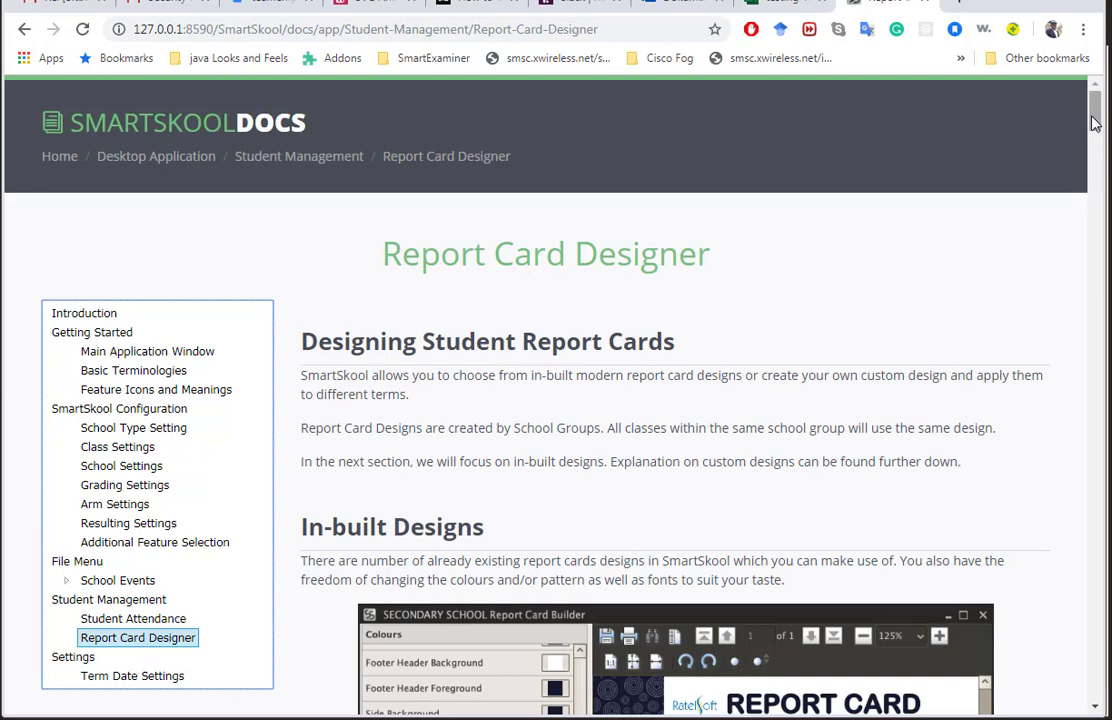
left_click_drag(1094, 122, 1094, 127)
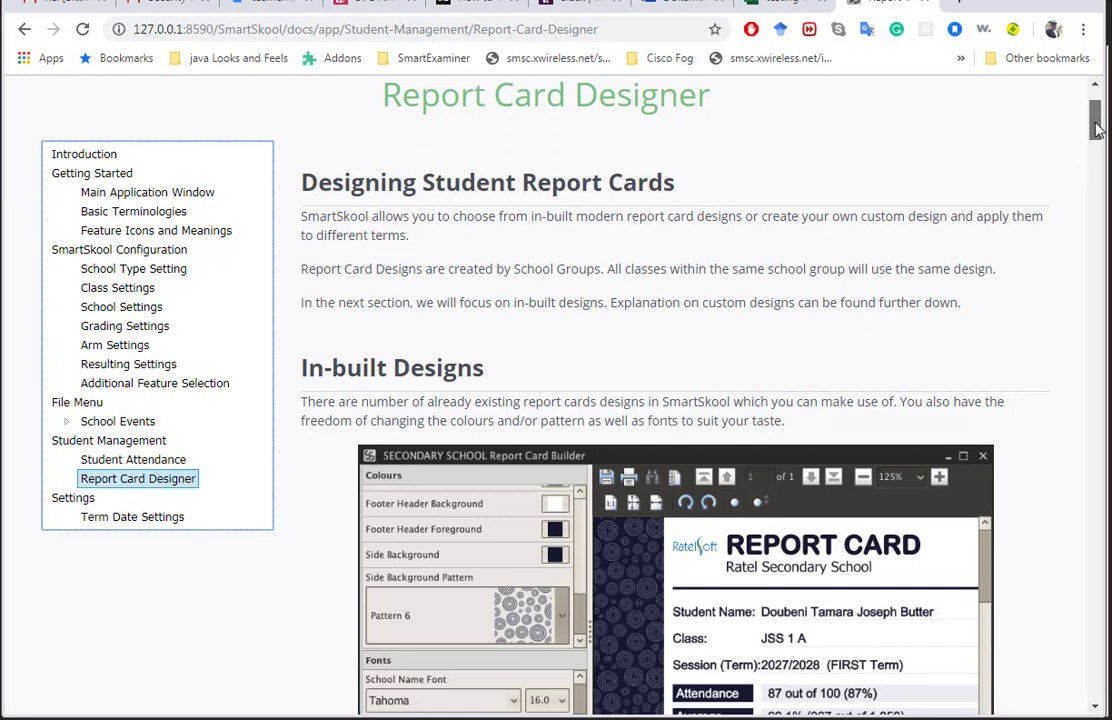
left_click_drag(1094, 127, 1075, 194)
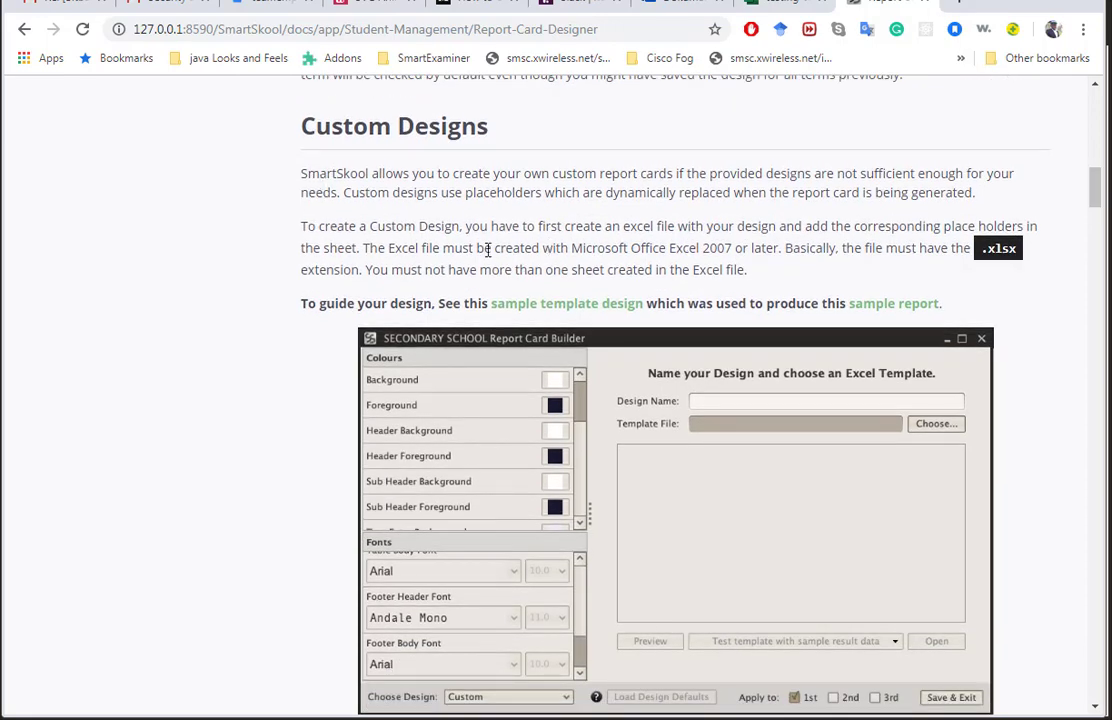
left_click_drag(363, 248, 779, 253)
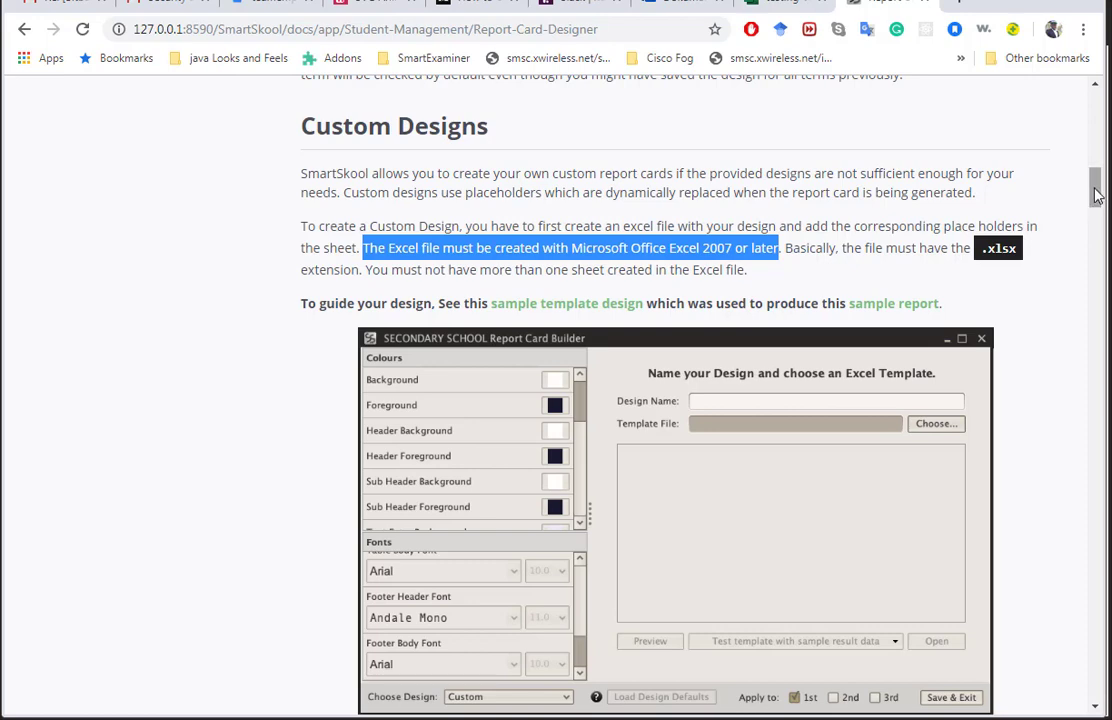
Review the custom design screenshots and highlight the note about choosing the Custom option for a new design
left_click_drag(1095, 195, 1071, 244)
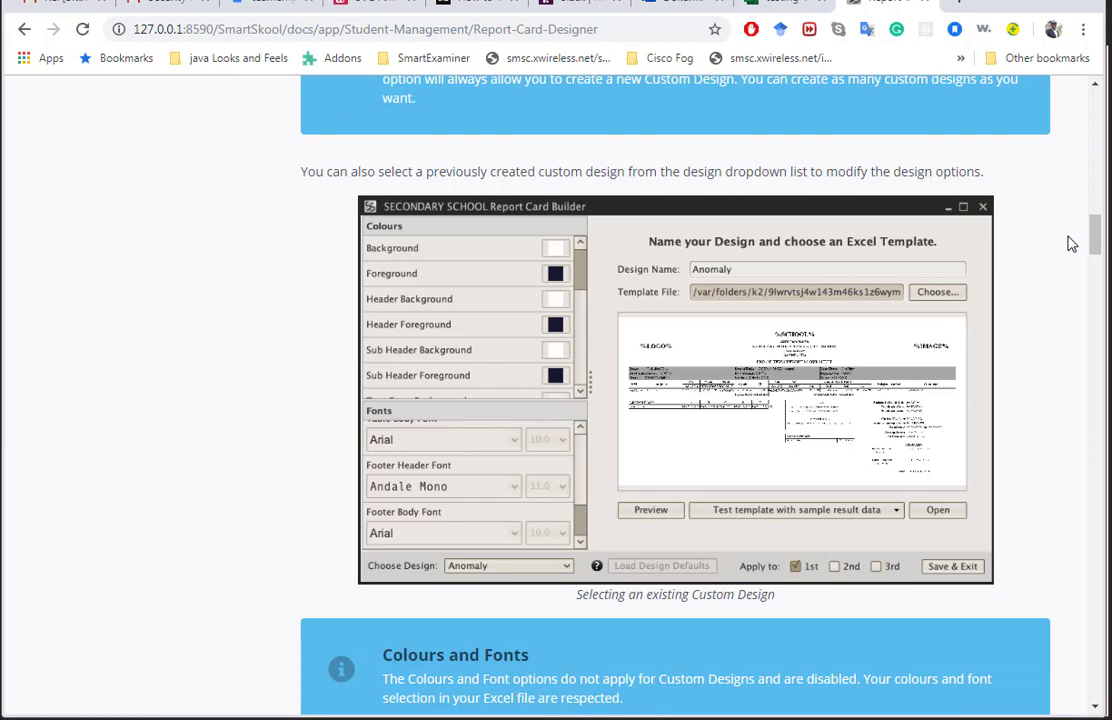
left_click_drag(1071, 244, 1080, 213)
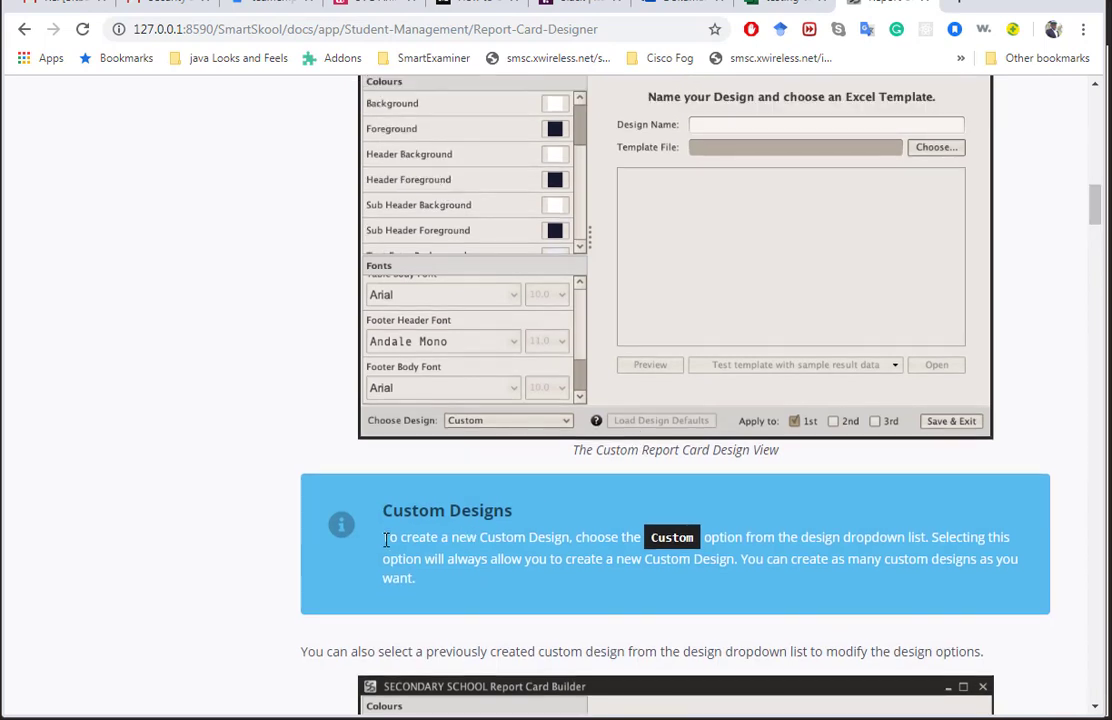
left_click_drag(386, 540, 707, 541)
left_click(745, 530)
Go to the General Placeholders section and view its sample template image in a separate browser tab
left_click_drag(1097, 218, 1082, 252)
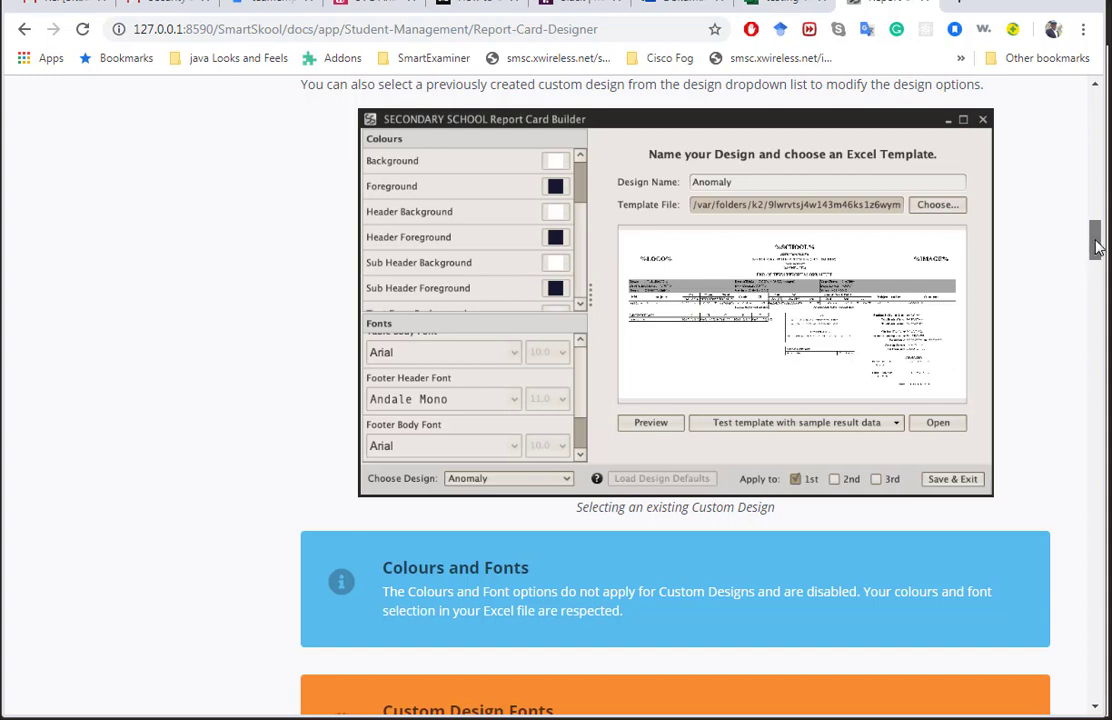
left_click_drag(1096, 241, 1097, 243)
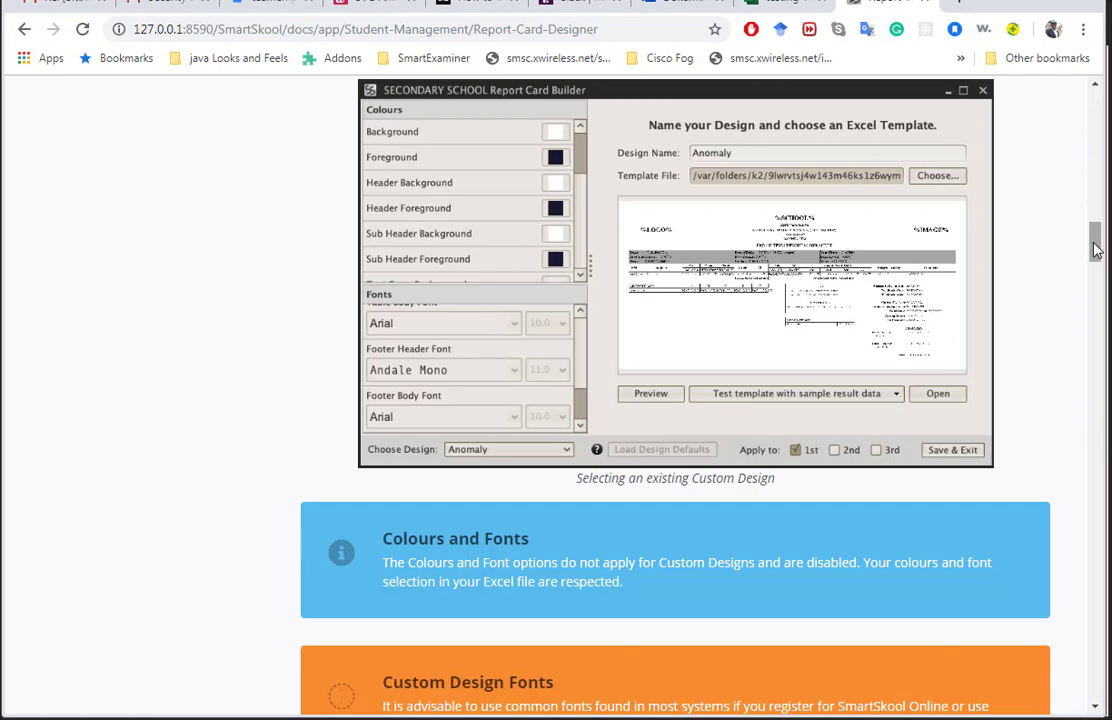
left_click_drag(1095, 250, 1090, 328)
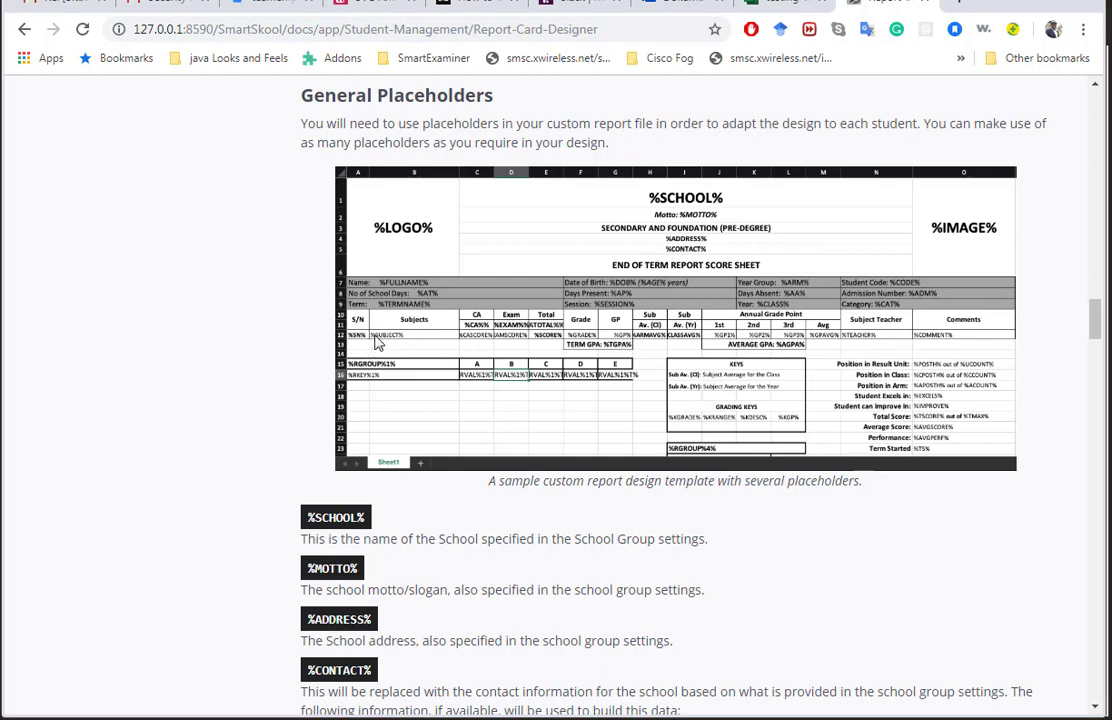
right_click(336, 292)
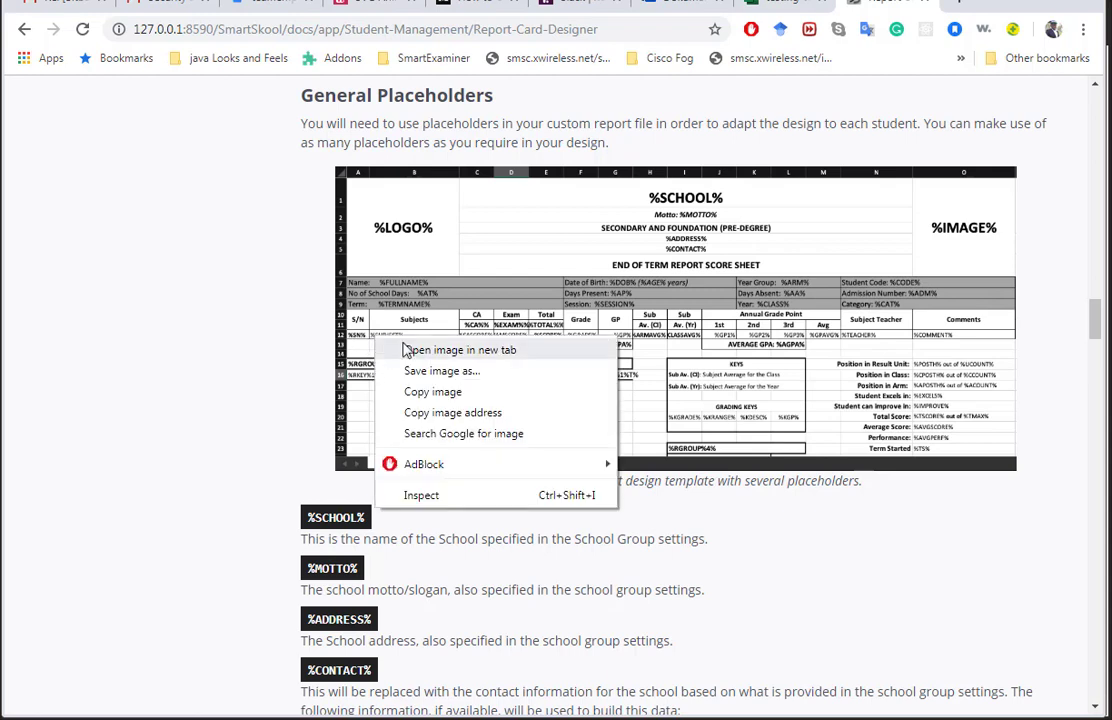
left_click(410, 350)
left_click(881, 5)
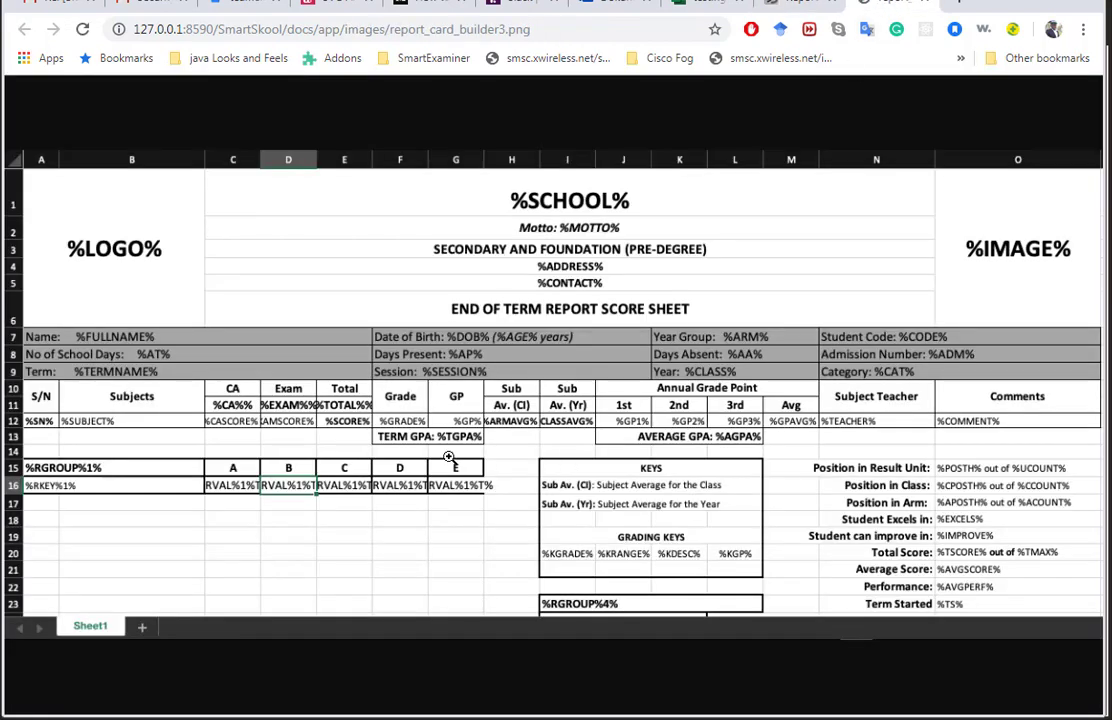
Switch to the testing-template workbook and highlight the subject placeholders in A12:L12, then select the %FULLNAME% cell
left_click(697, 3)
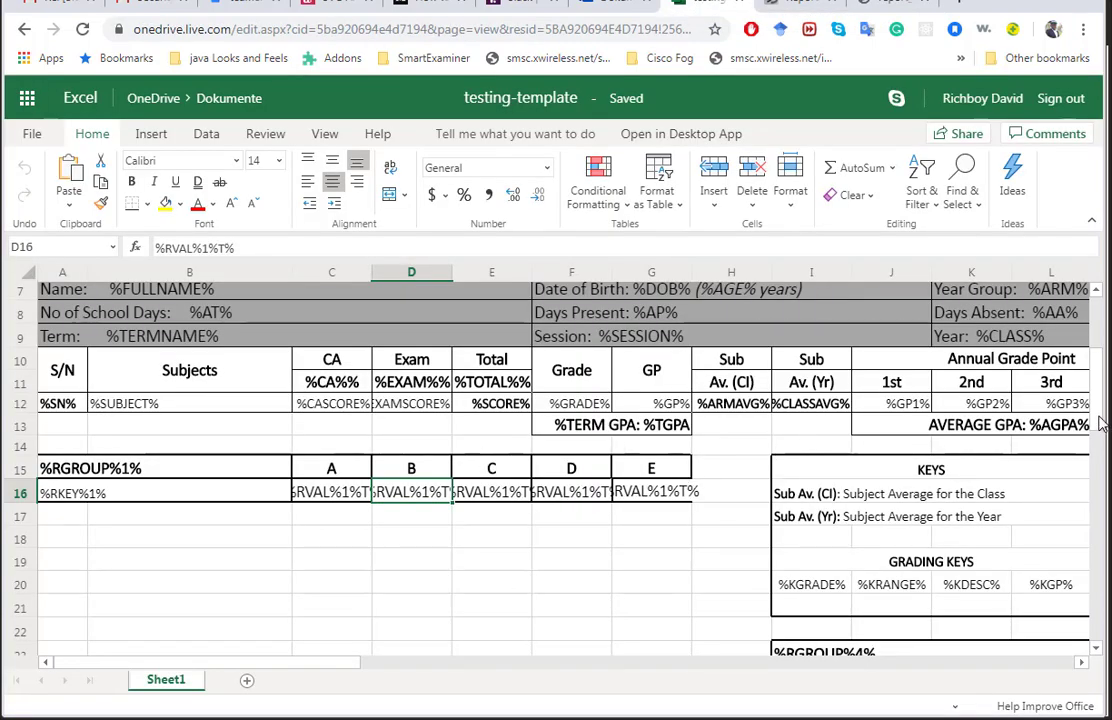
scroll(1100, 415, "up", 1)
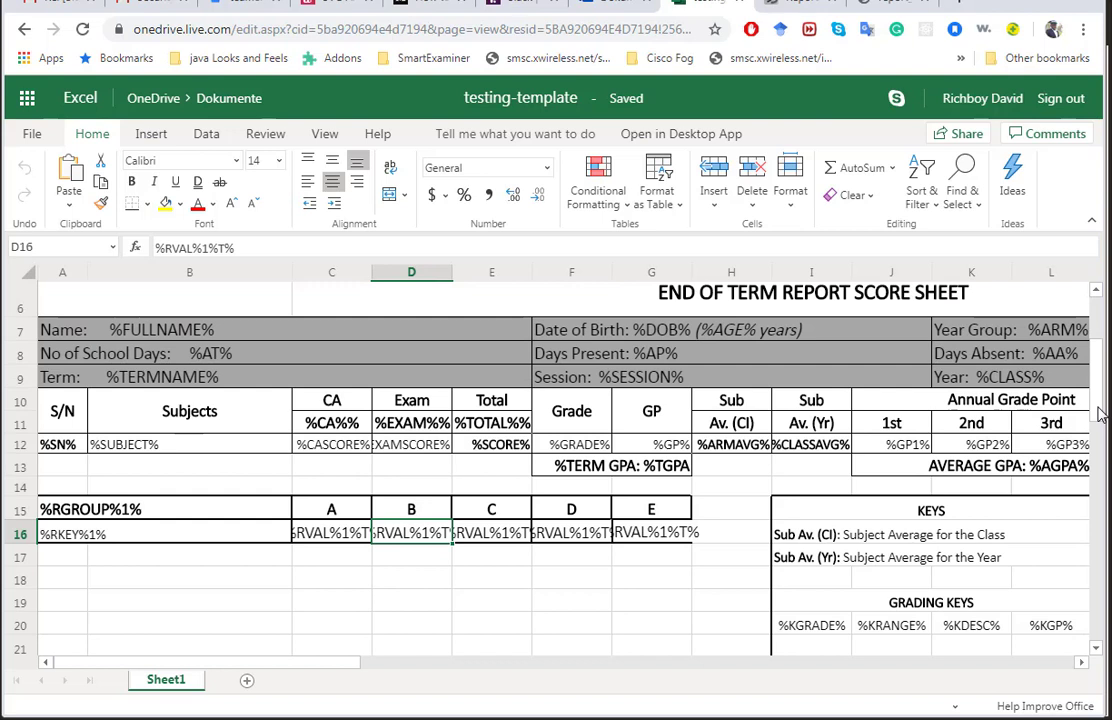
left_click(45, 445)
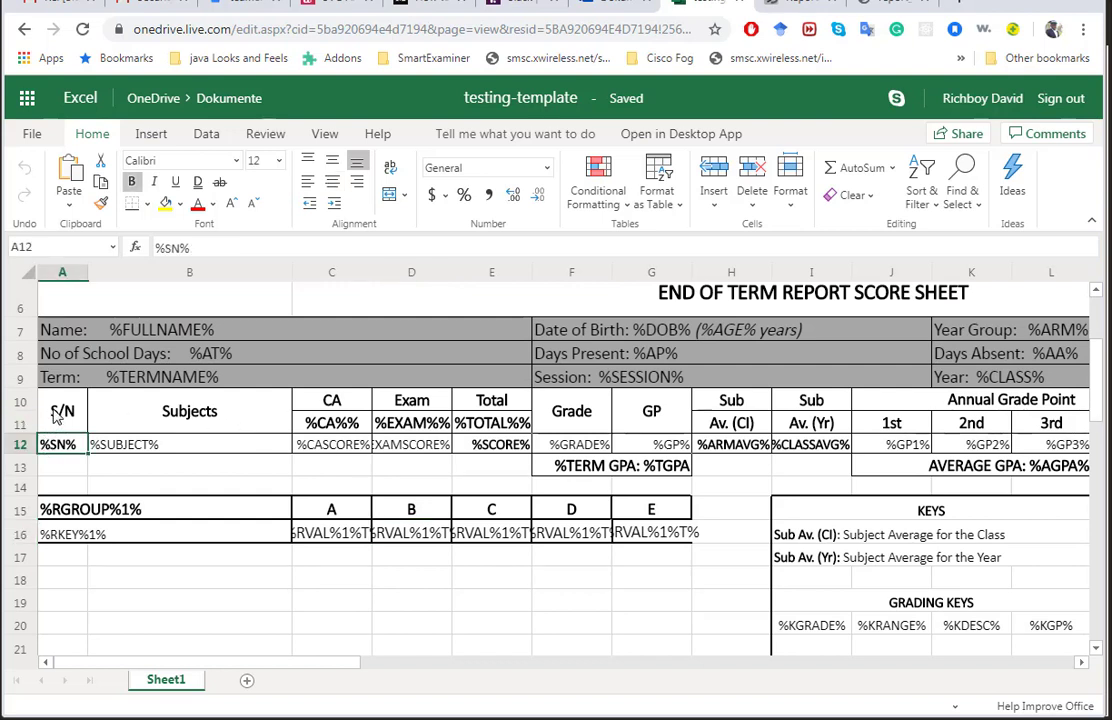
left_click_drag(57, 447, 1065, 455)
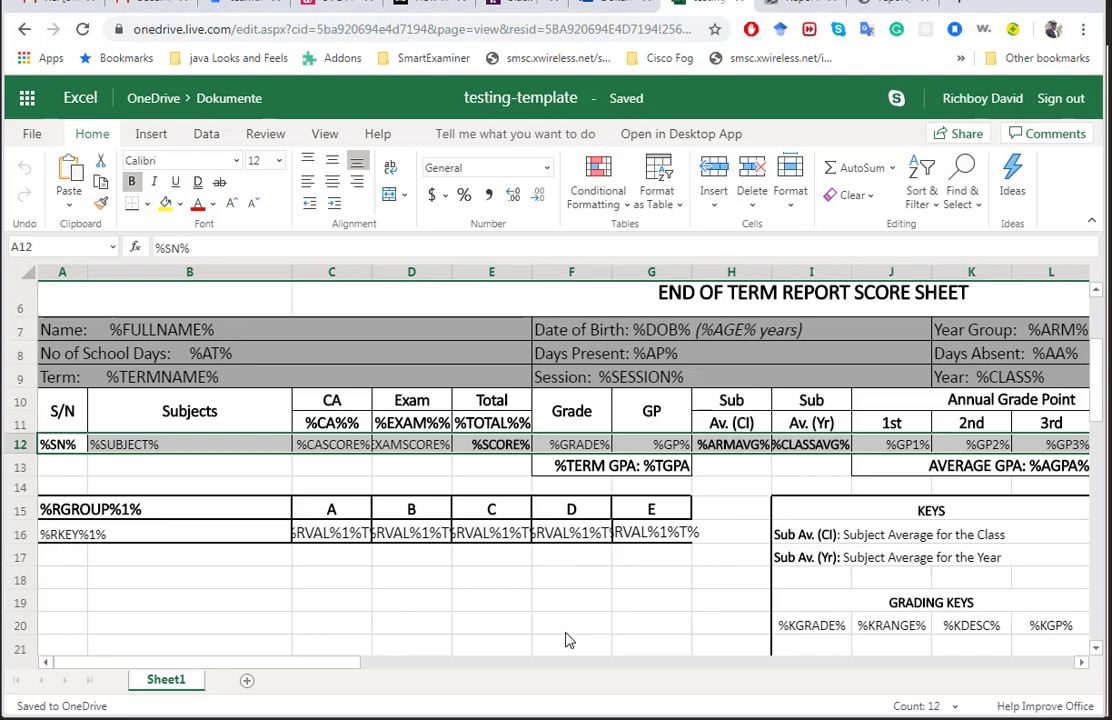
left_click_drag(315, 665, 233, 667)
left_click(175, 333)
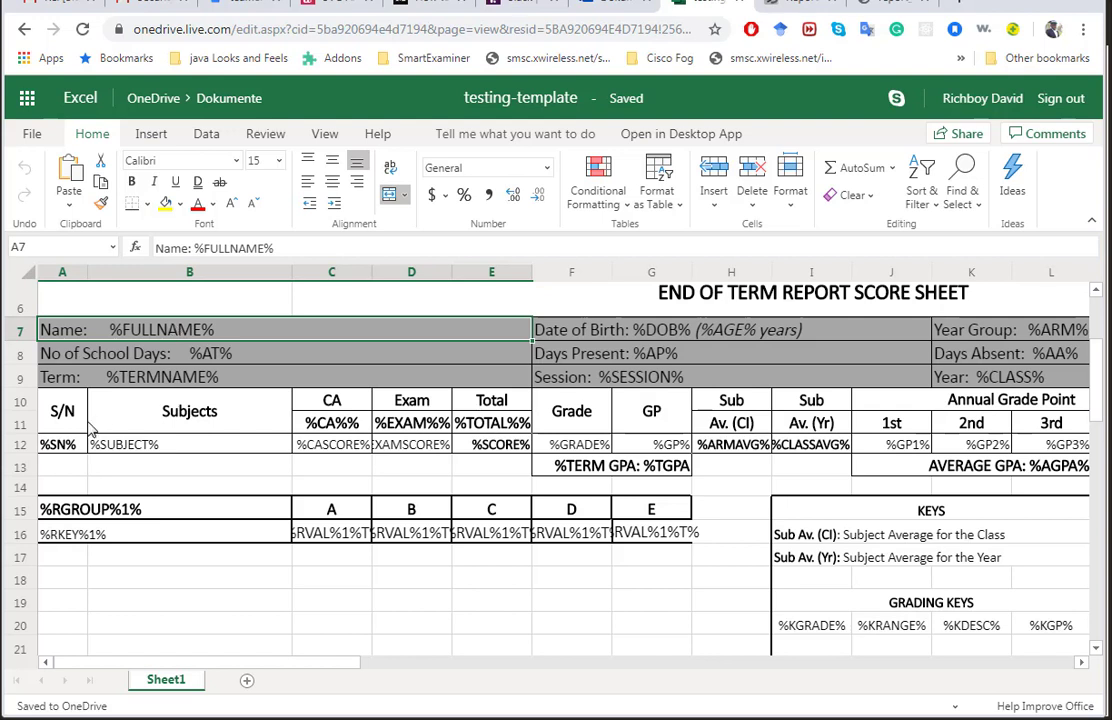
Highlight the subject row placeholders in row 12 across to the %COMMENT% cell in column O and back to %SUBJECT%
left_click_drag(50, 447, 1050, 452)
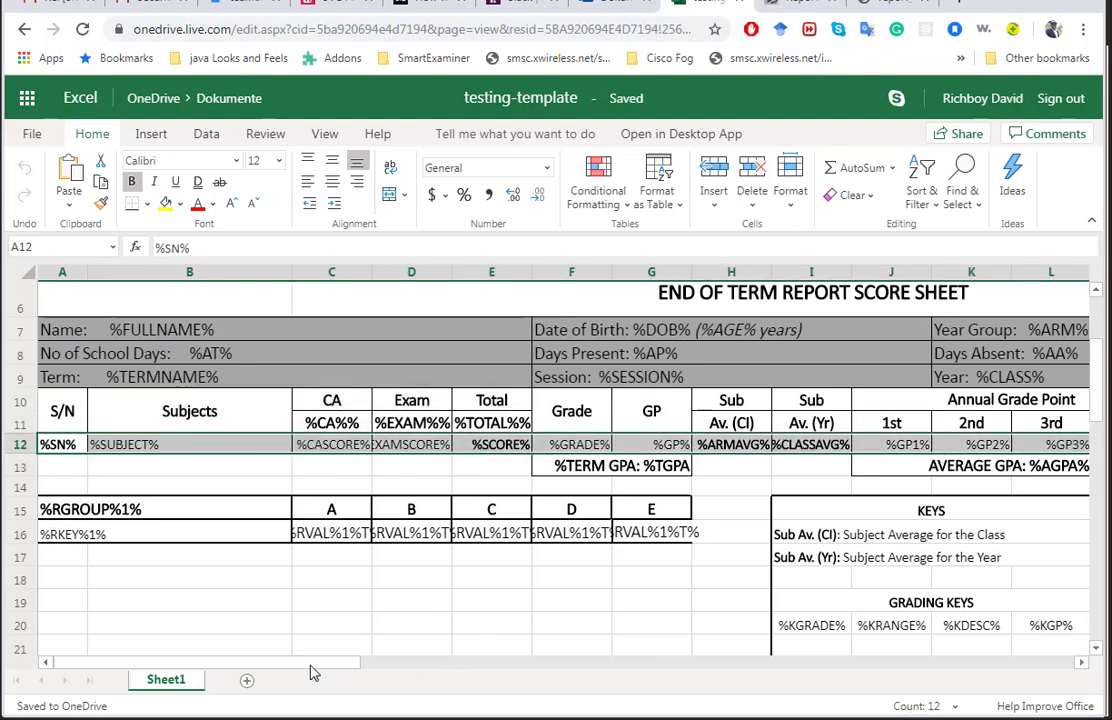
left_click_drag(323, 665, 463, 668)
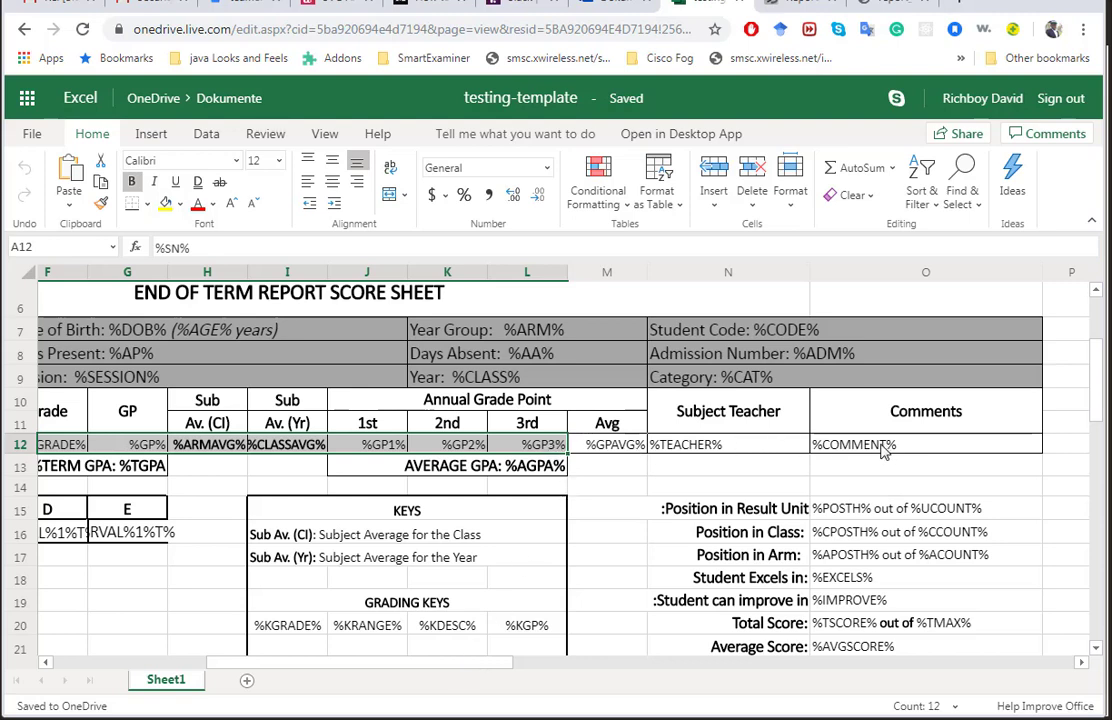
left_click_drag(883, 450, 42, 448)
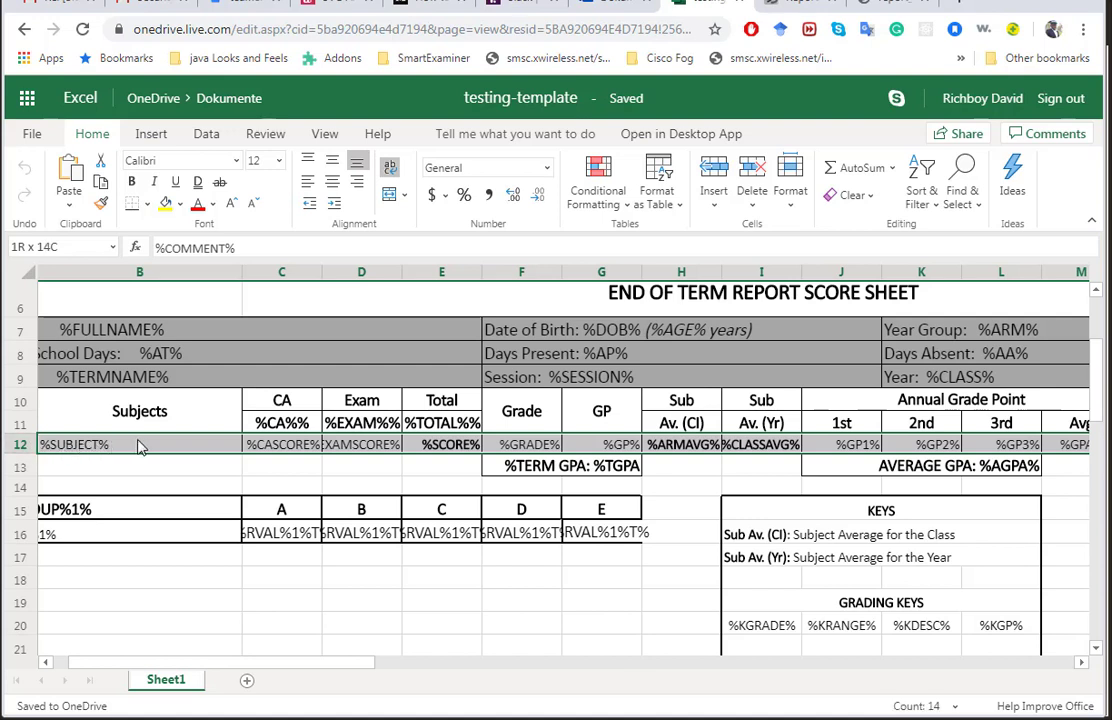
left_click_drag(140, 447, 140, 447)
scroll(233, 665, "left", 2)
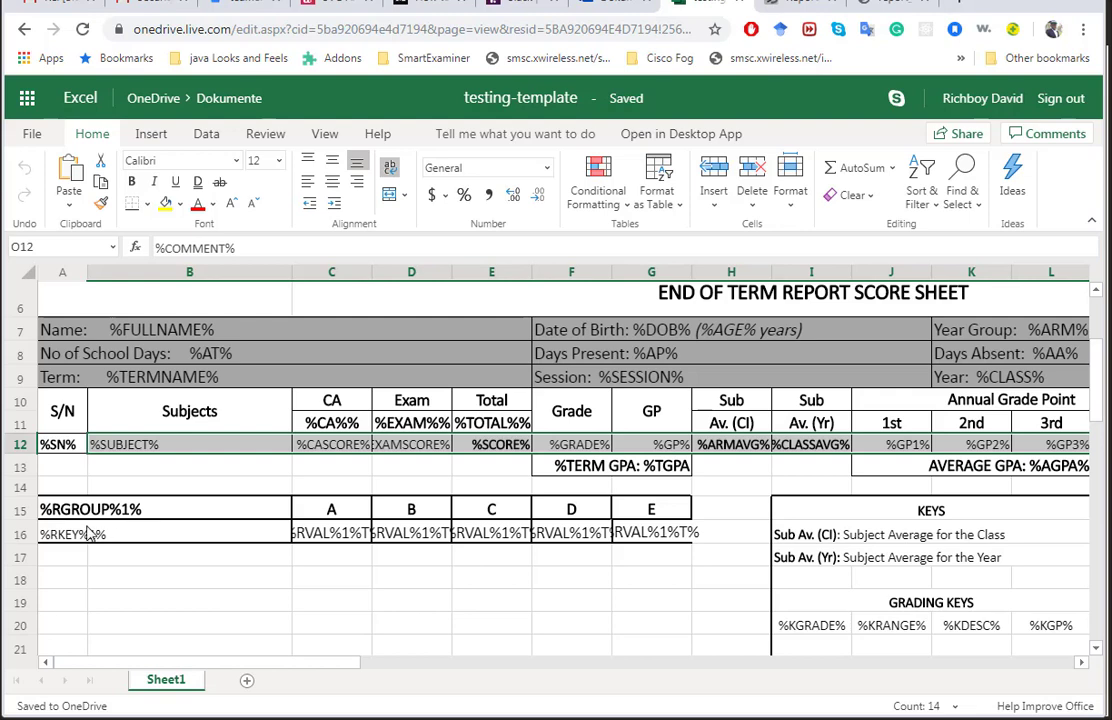
Highlight the %RKEY%1% row placeholders in A16:G16 and the grading key placeholders in I20:L20
left_click_drag(94, 533, 645, 535)
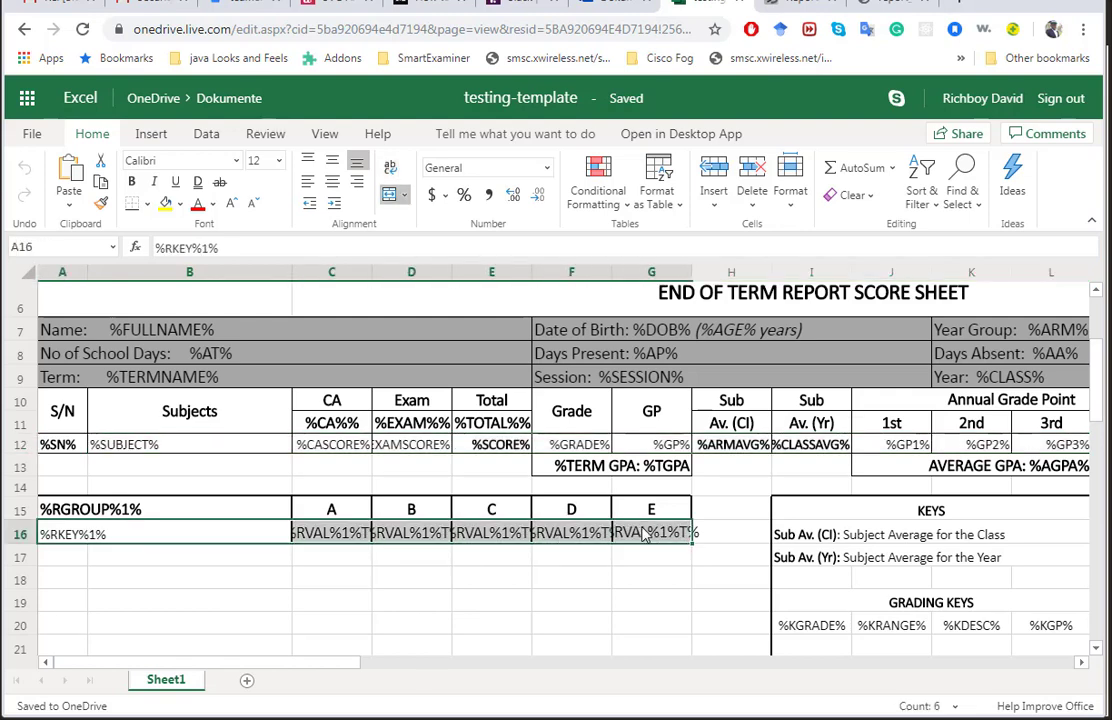
left_click_drag(300, 667, 335, 672)
left_click(350, 627)
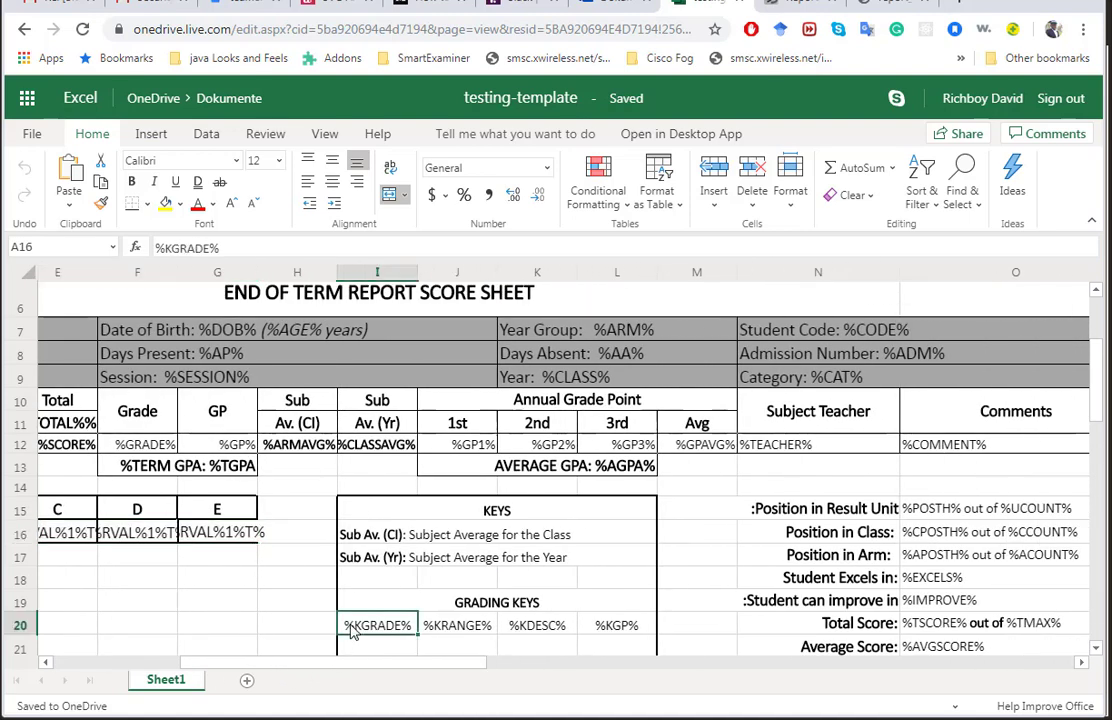
left_click_drag(350, 627, 617, 627)
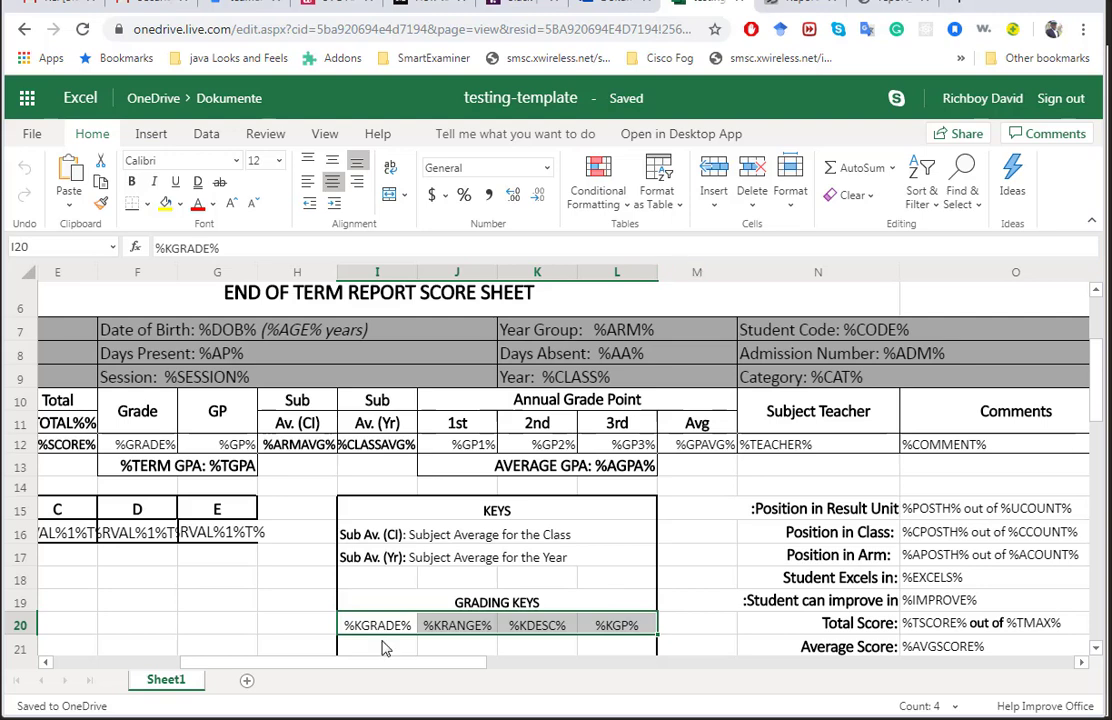
left_click_drag(370, 665, 224, 662)
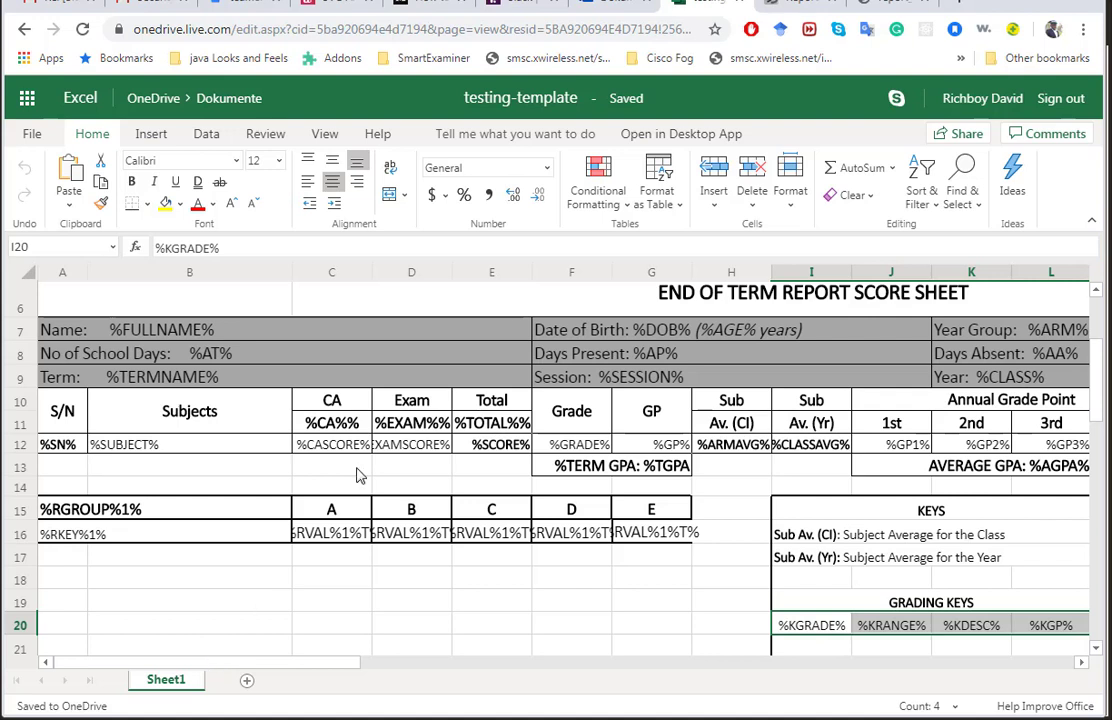
Select the %FULLNAME% cell, then compare the repeating placeholder rows by highlighting A12:L12 and A16:G16
left_click(362, 333)
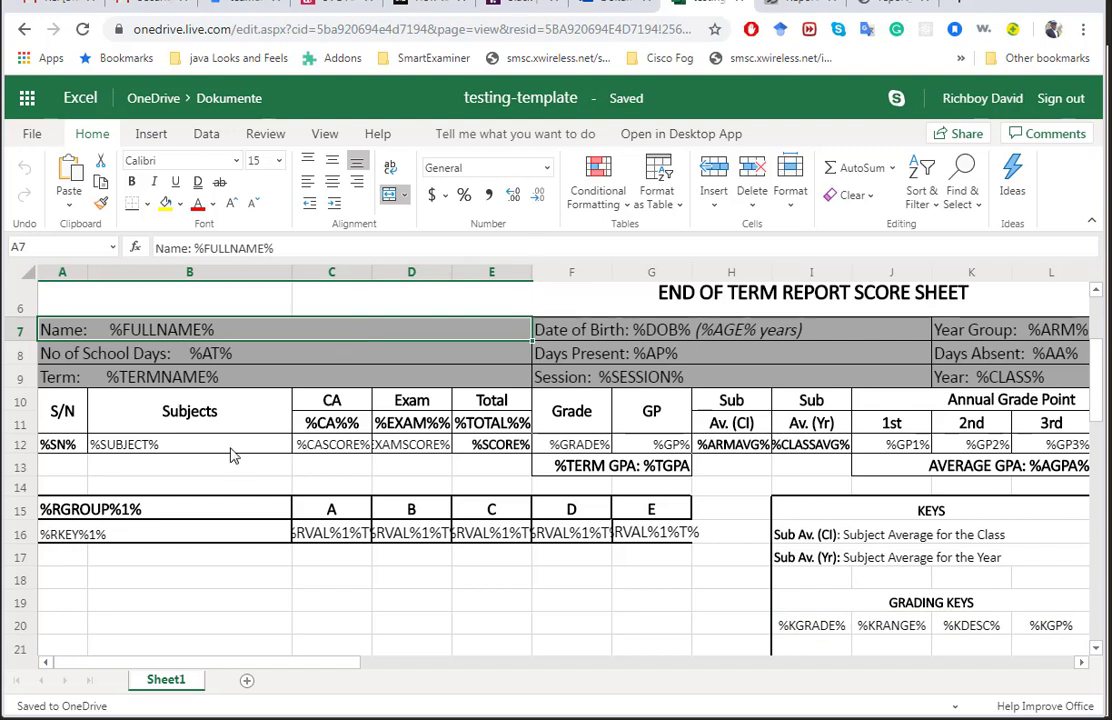
left_click(60, 446)
left_click_drag(141, 452, 1052, 444)
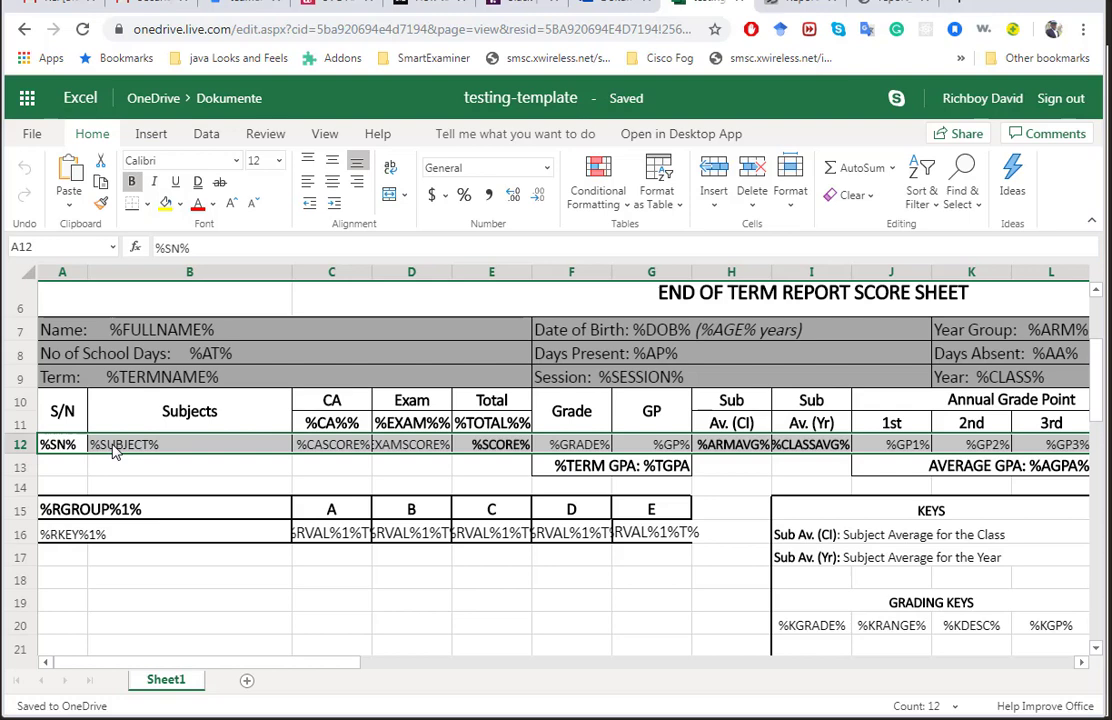
left_click(94, 534)
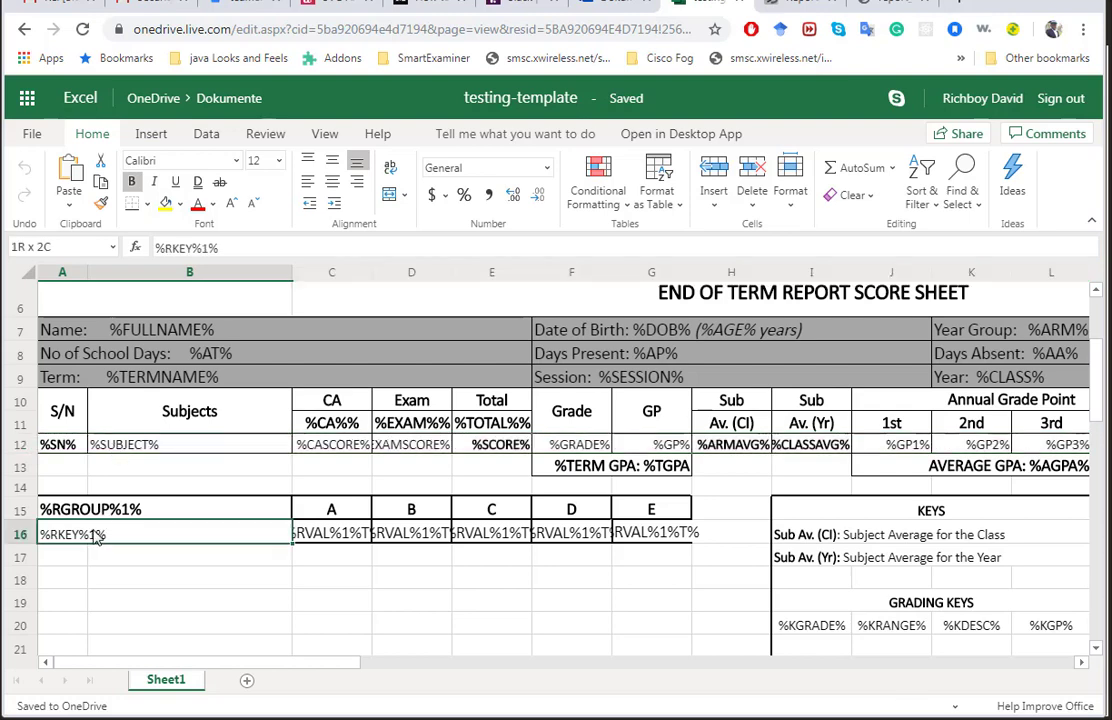
left_click_drag(330, 537, 643, 540)
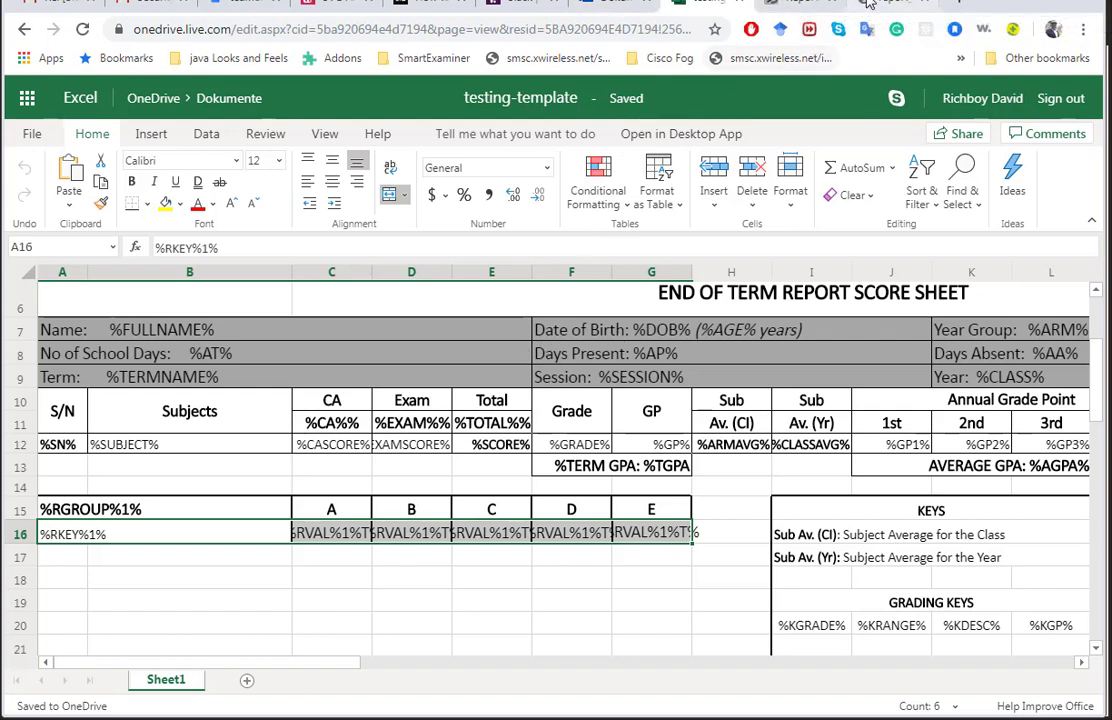
Return to the Report Card Designer documentation and highlight the %SCHOOL% placeholder under General Placeholders
left_click(800, 5)
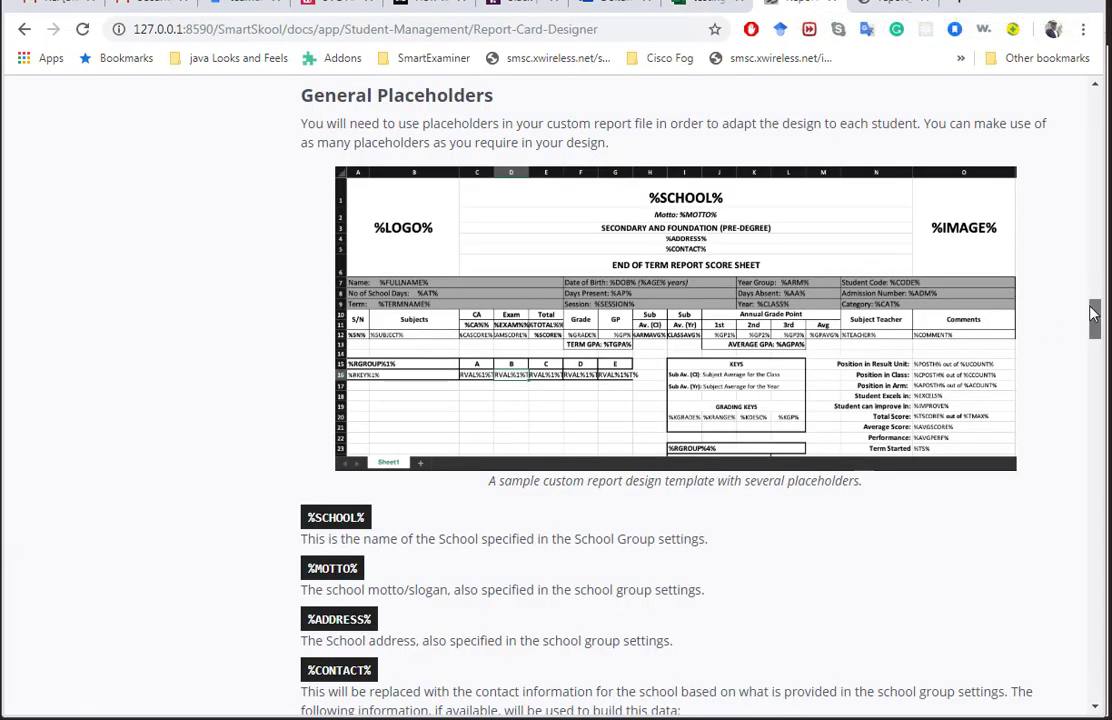
scroll(1094, 313, "up", 1)
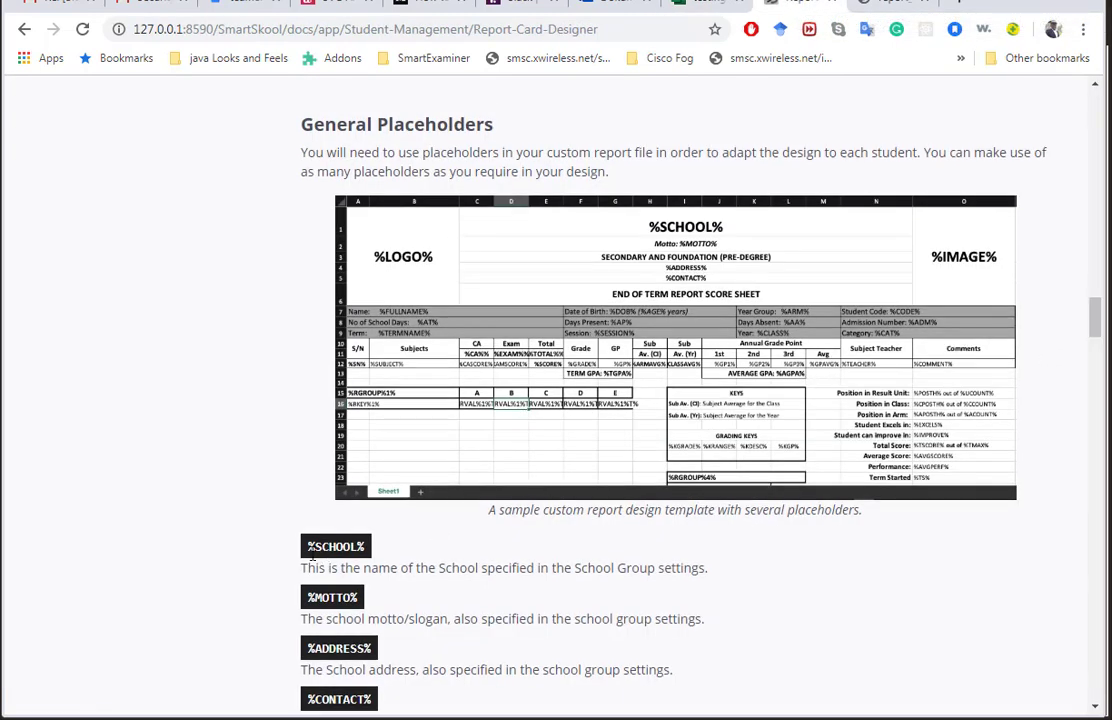
left_click_drag(307, 548, 337, 547)
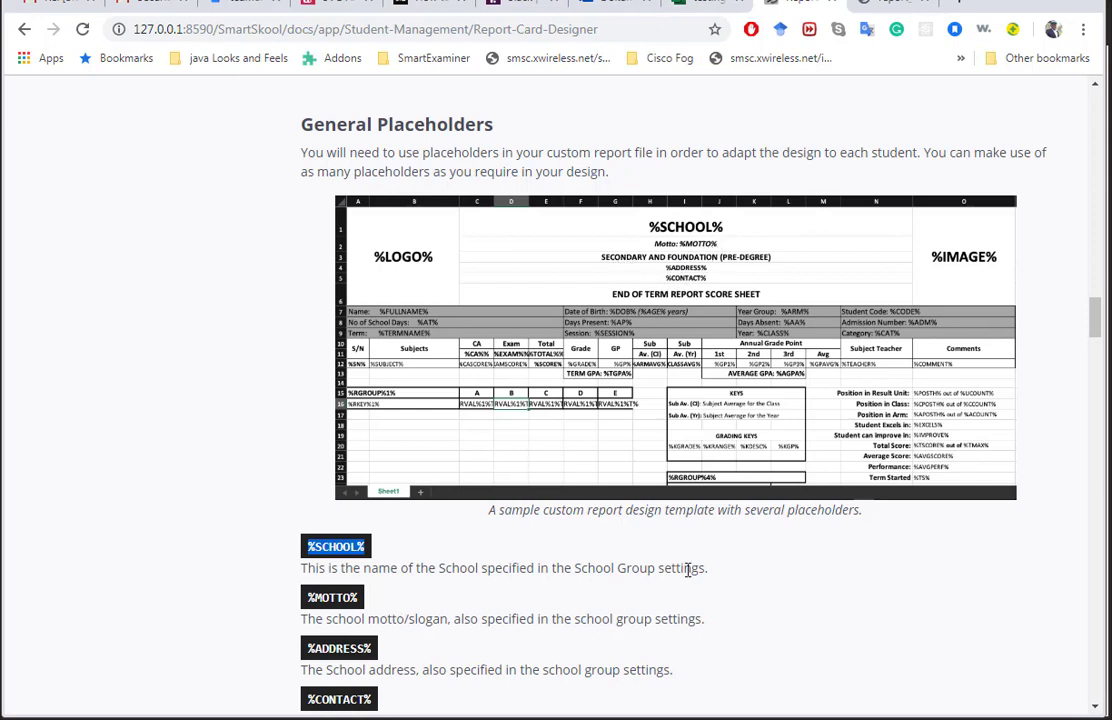
scroll(1095, 330, "down", 1)
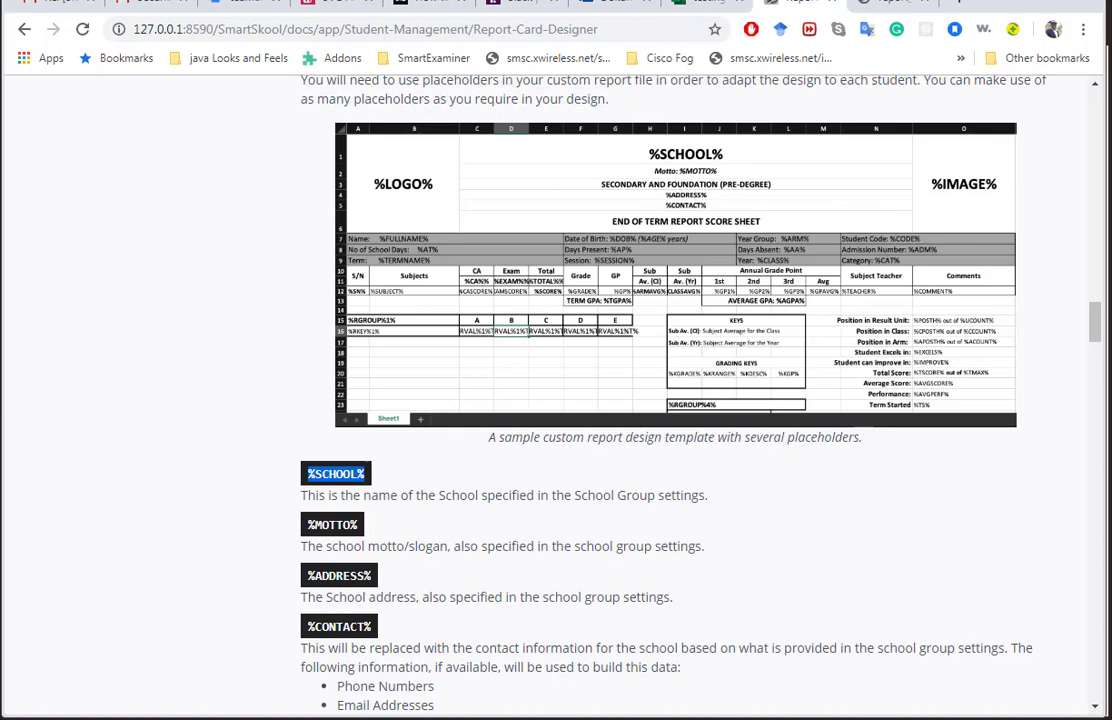
Switch to SmartSkool and open the full details of the SECONDARY SCHOOL group from the school group manager
key("alt+Tab")
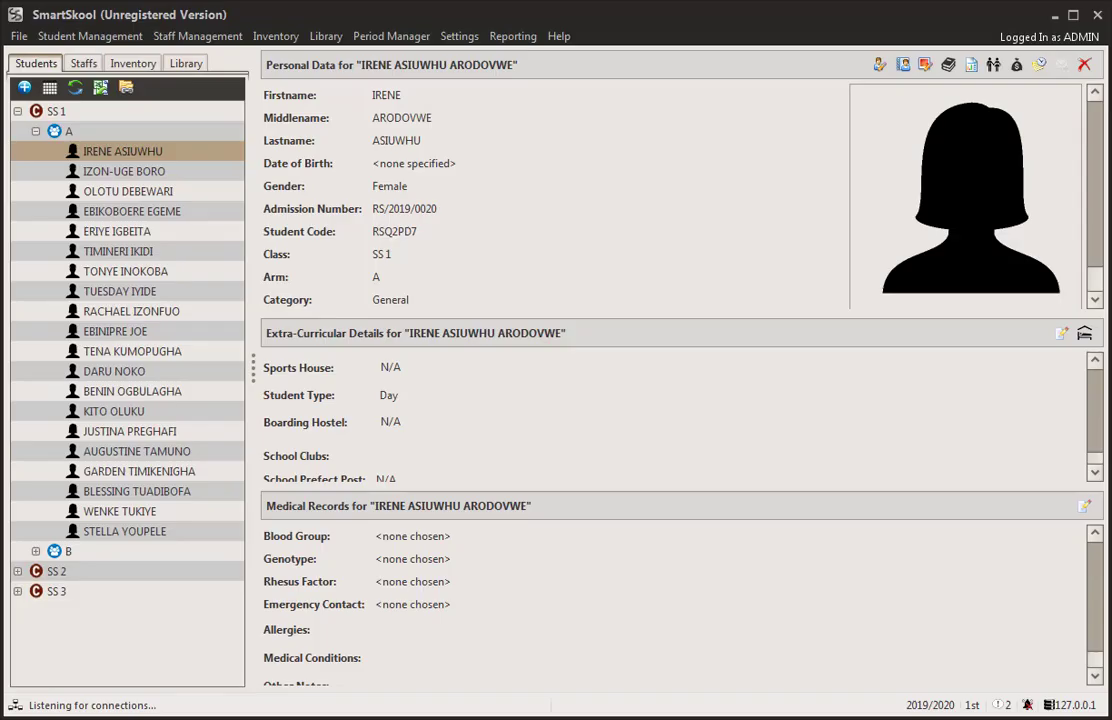
left_click(19, 36)
mouse_move(95, 56)
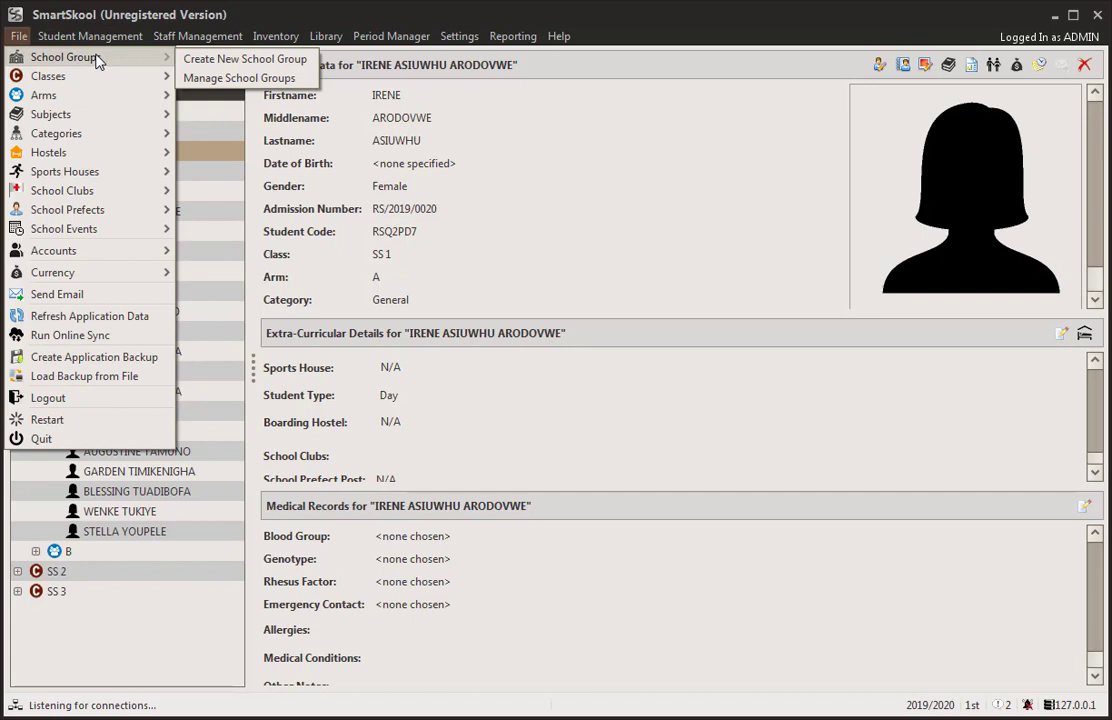
left_click(238, 78)
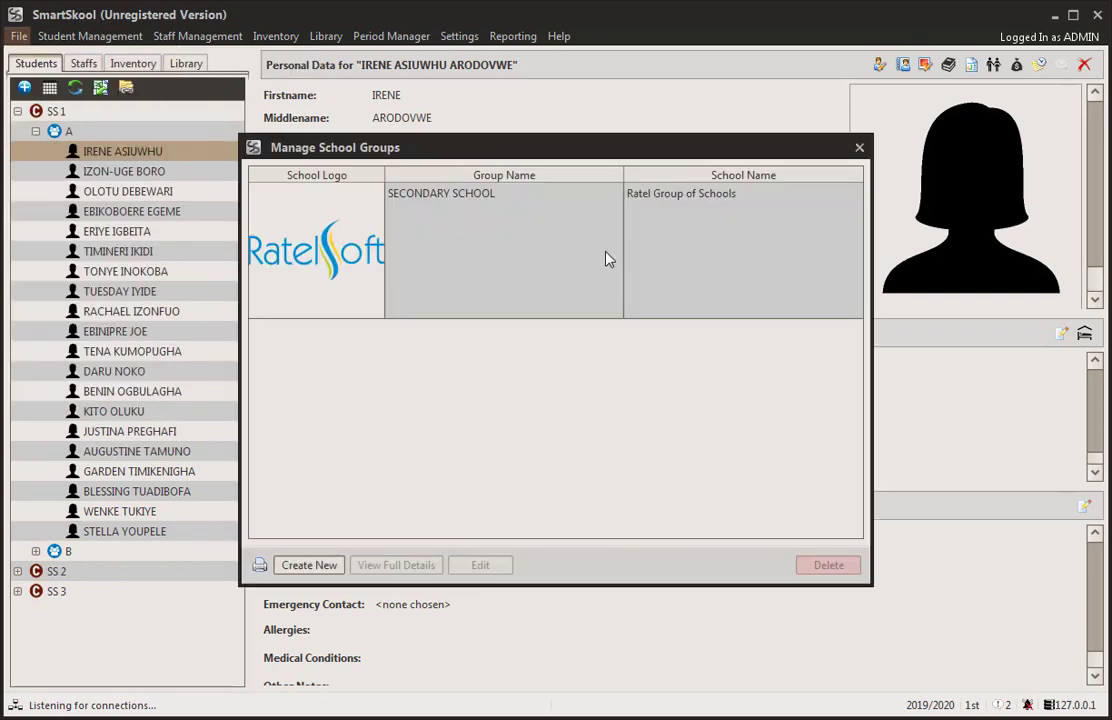
left_click(538, 241)
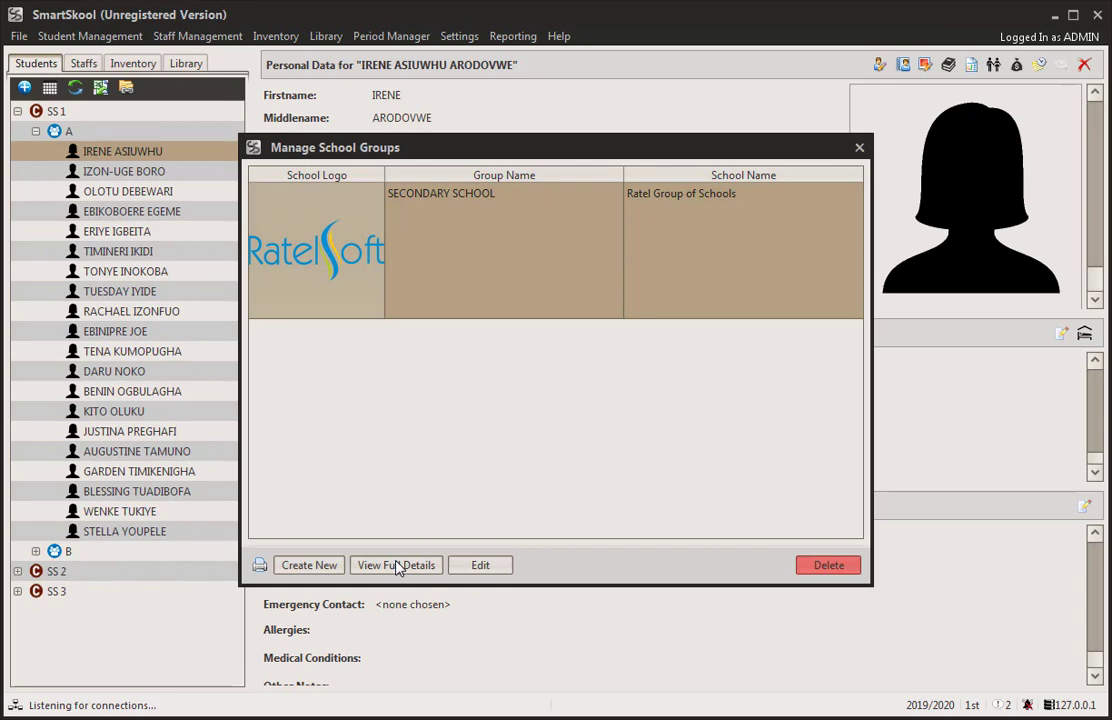
left_click(398, 566)
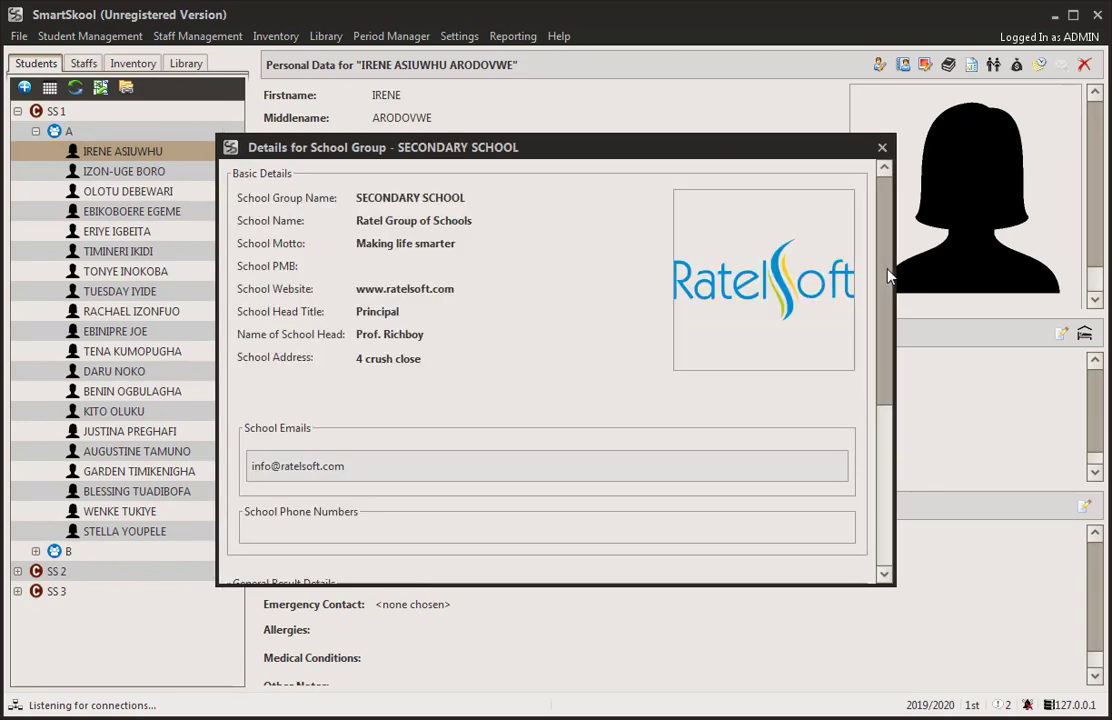
Review the school group's basic details and contact information, and close the details and the school group manager
mouse_move(886, 272)
left_mouse_down()
mouse_move(884, 283)
mouse_move(876, 258)
left_mouse_up()
left_click_drag(882, 297, 874, 335)
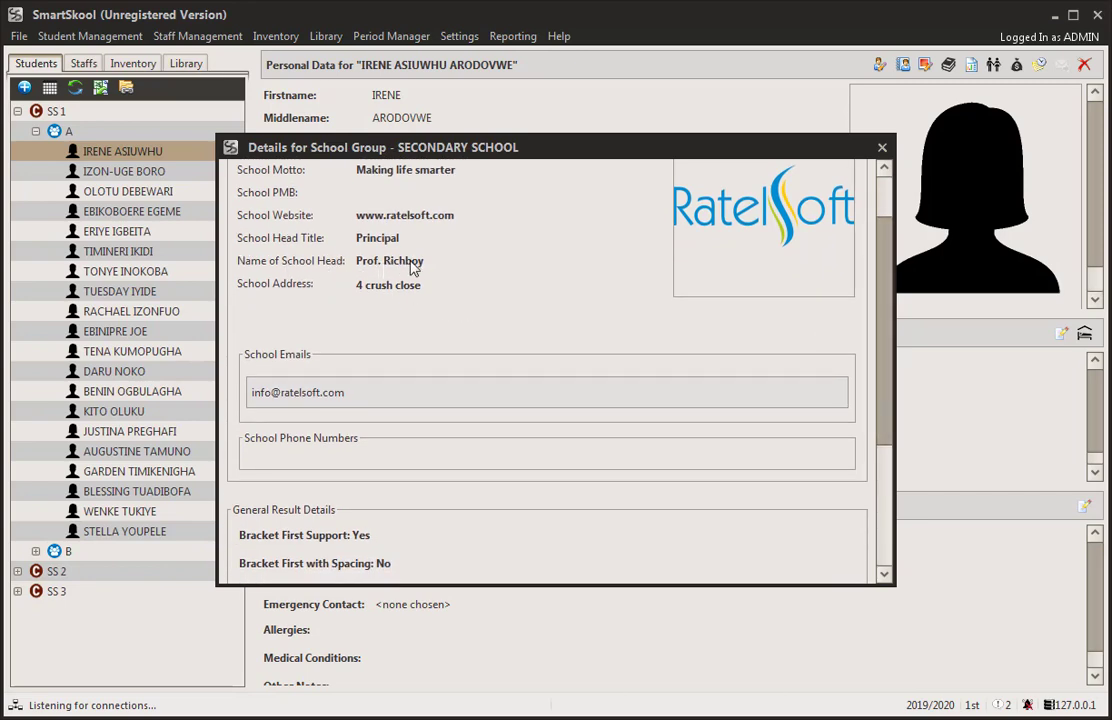
left_click_drag(885, 333, 890, 165)
left_click(882, 149)
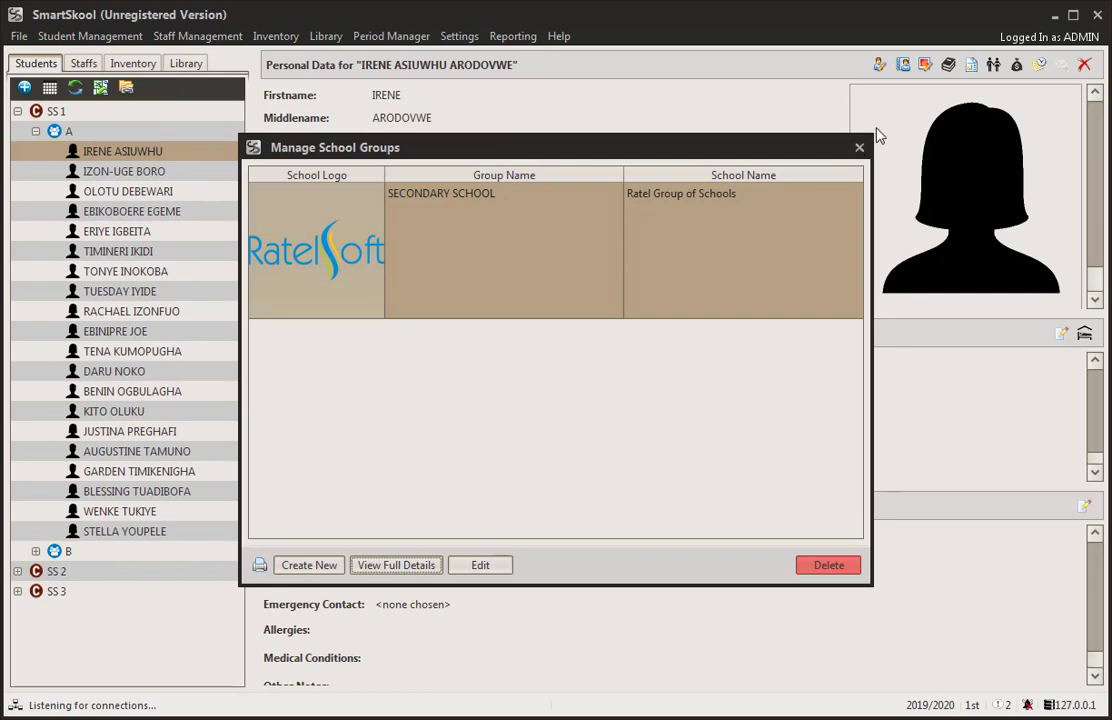
left_click(858, 150)
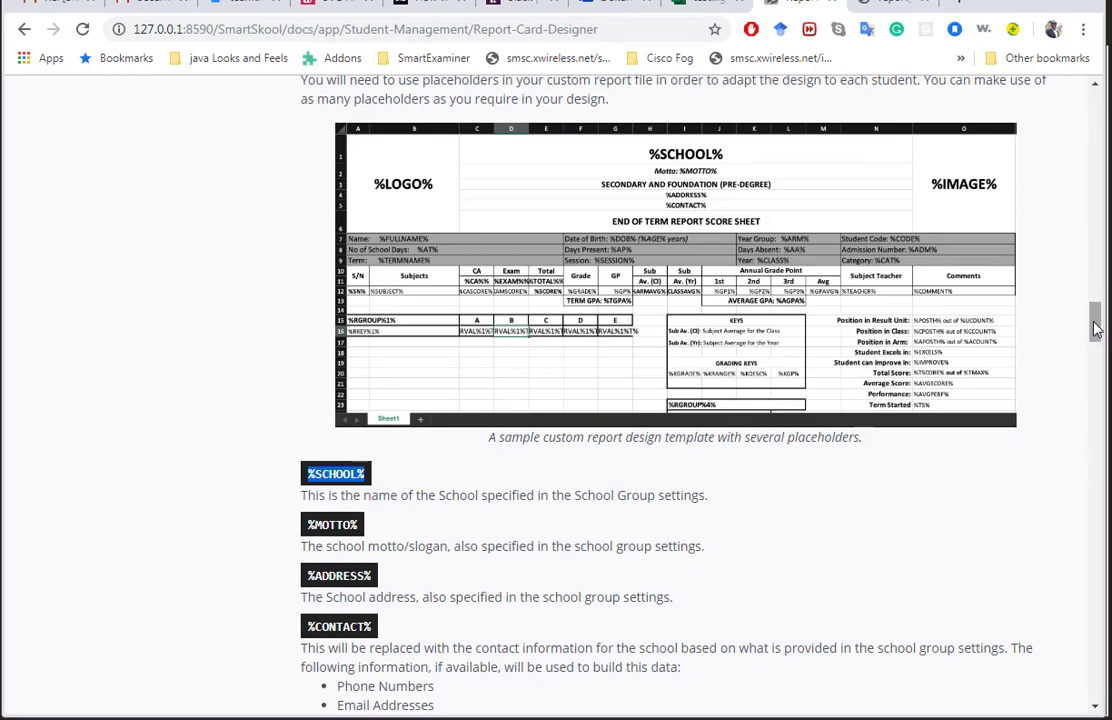
Highlight the introductory paragraph under Subject Placeholders in the documentation and review the subject placeholders listed below it
left_click_drag(1096, 330, 1050, 548)
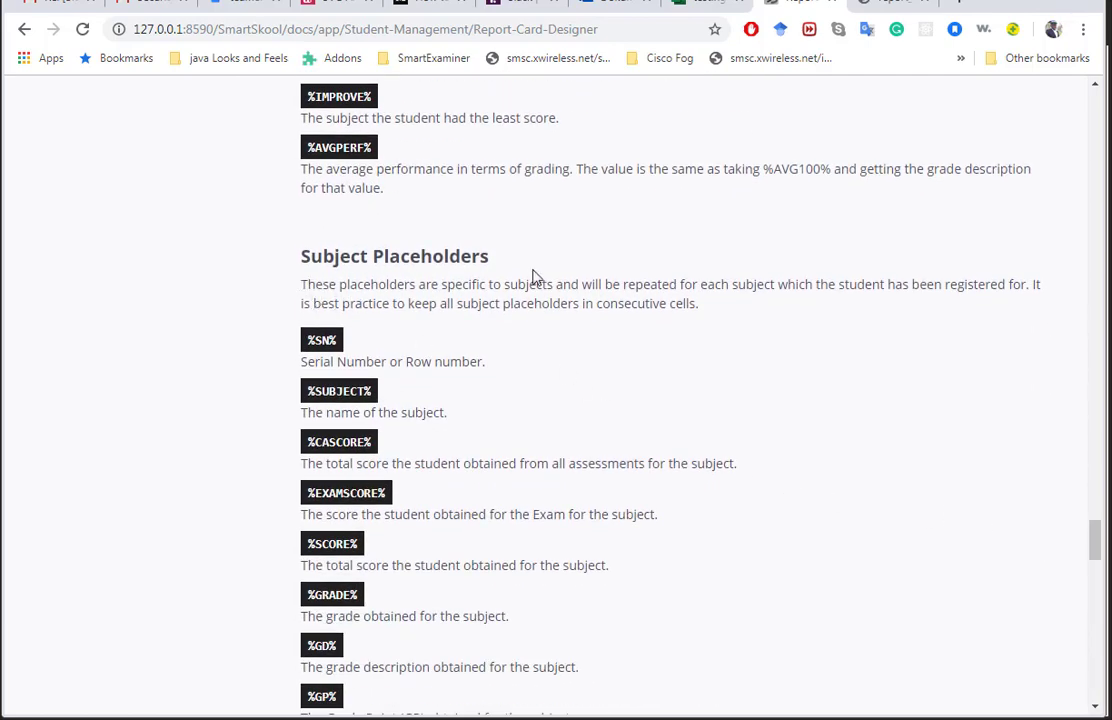
left_click_drag(302, 284, 719, 307)
left_click(721, 307)
left_click_drag(1095, 545, 1095, 559)
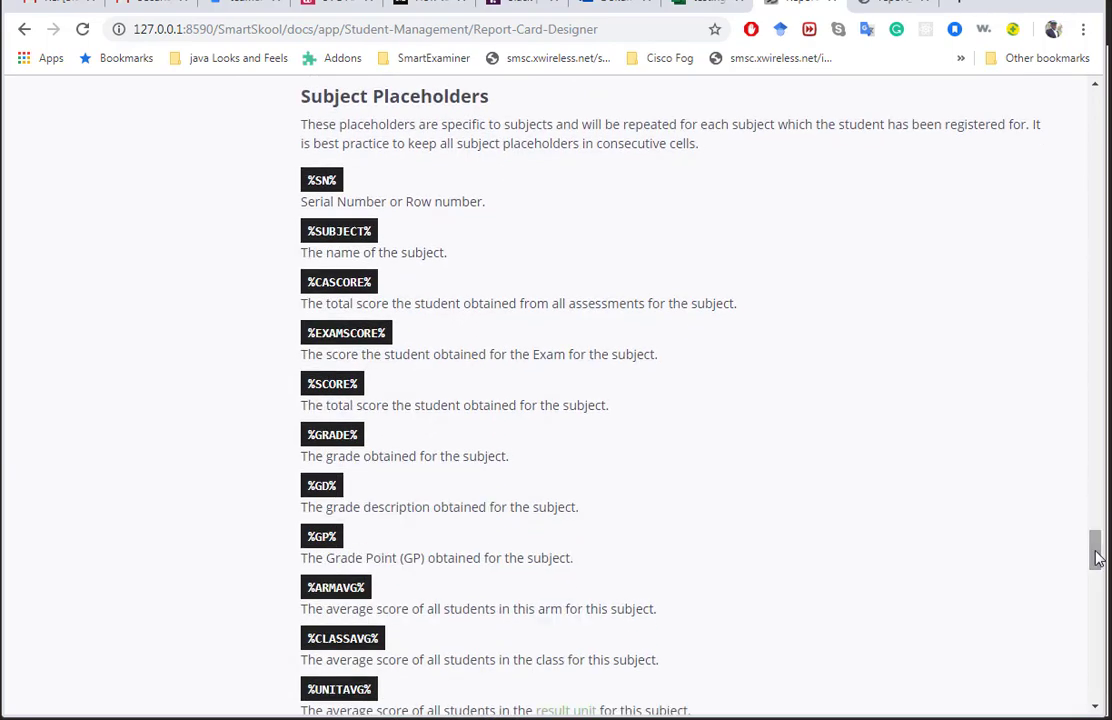
left_click_drag(1096, 552, 1096, 552)
left_click_drag(1094, 555, 1072, 571)
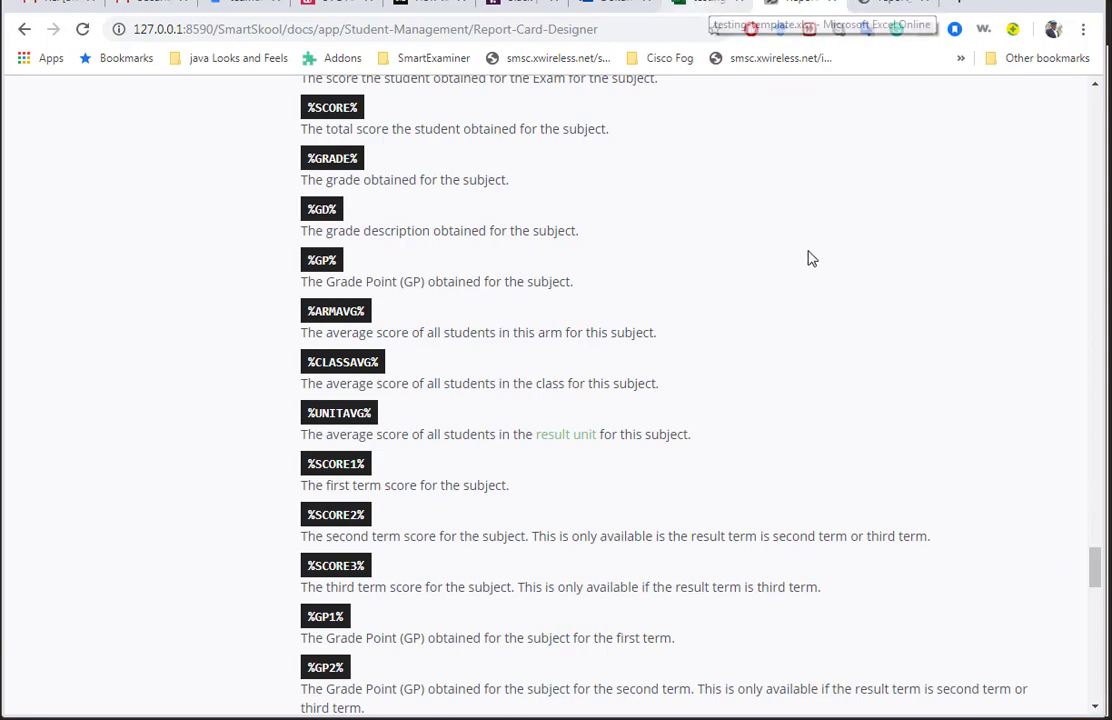
Open the sample report linked in the Custom Designs section and examine its layout
left_click_drag(1095, 577, 1065, 172)
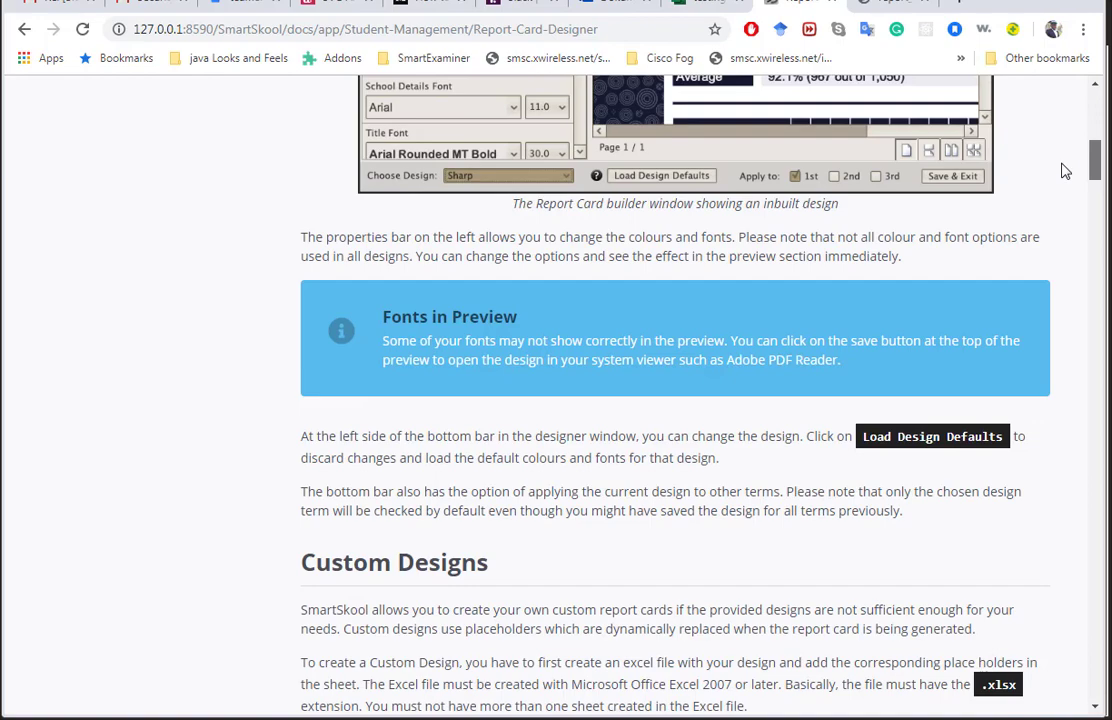
mouse_move(1065, 172)
left_mouse_down()
mouse_move(1062, 127)
mouse_move(1052, 191)
left_mouse_up()
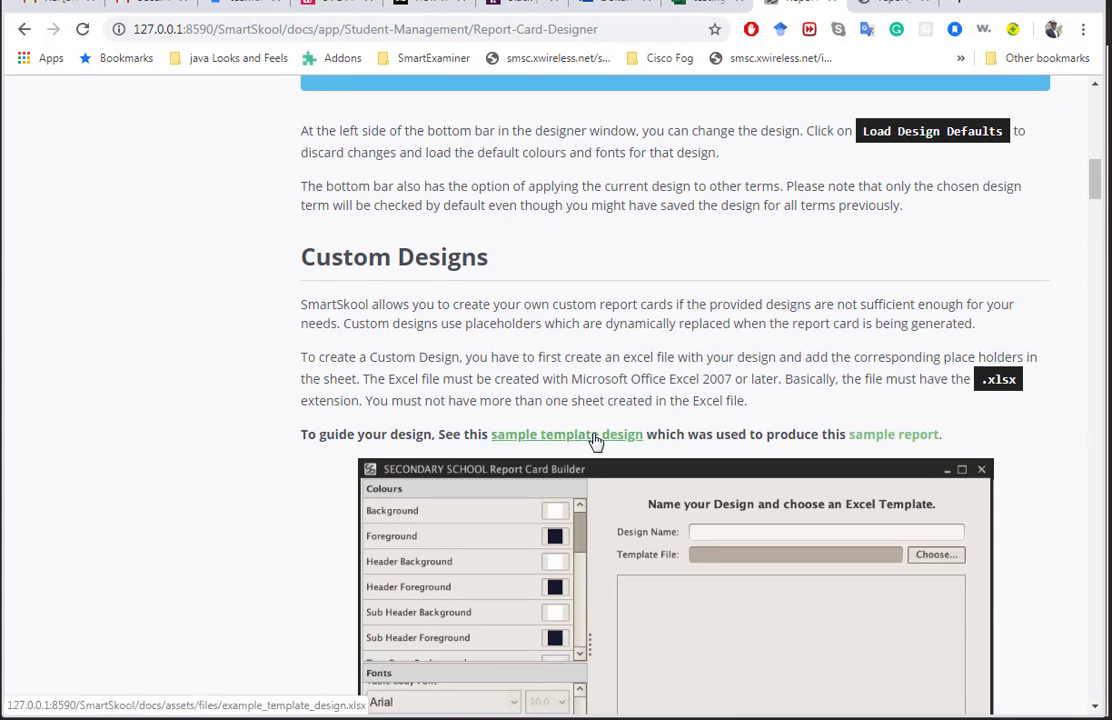
left_click(891, 436)
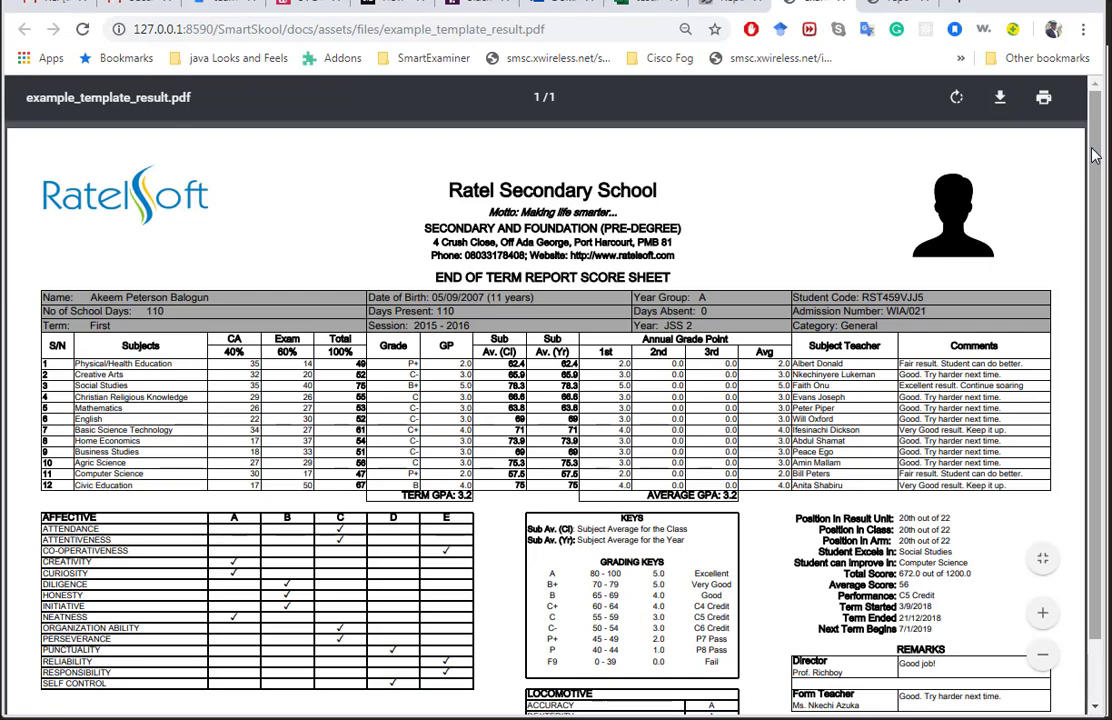
scroll(1095, 155, "down", 1)
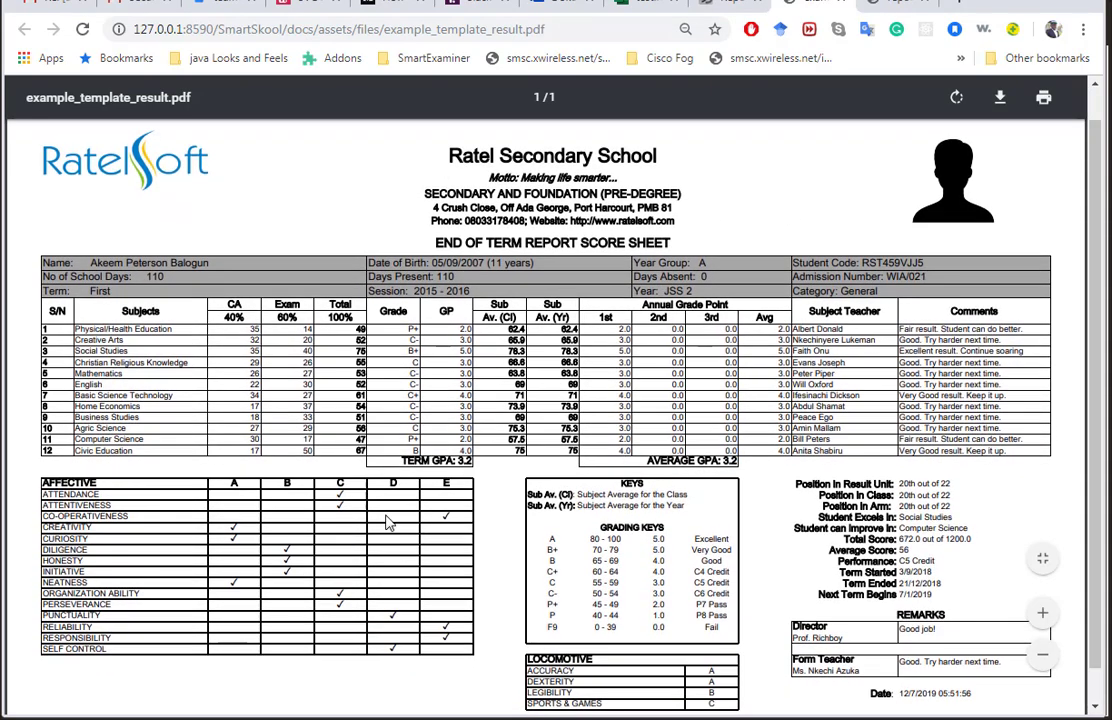
Compare the header and subject placeholders in the testing-template workbook with the sample report example_template_result.pdf
left_click(558, 10)
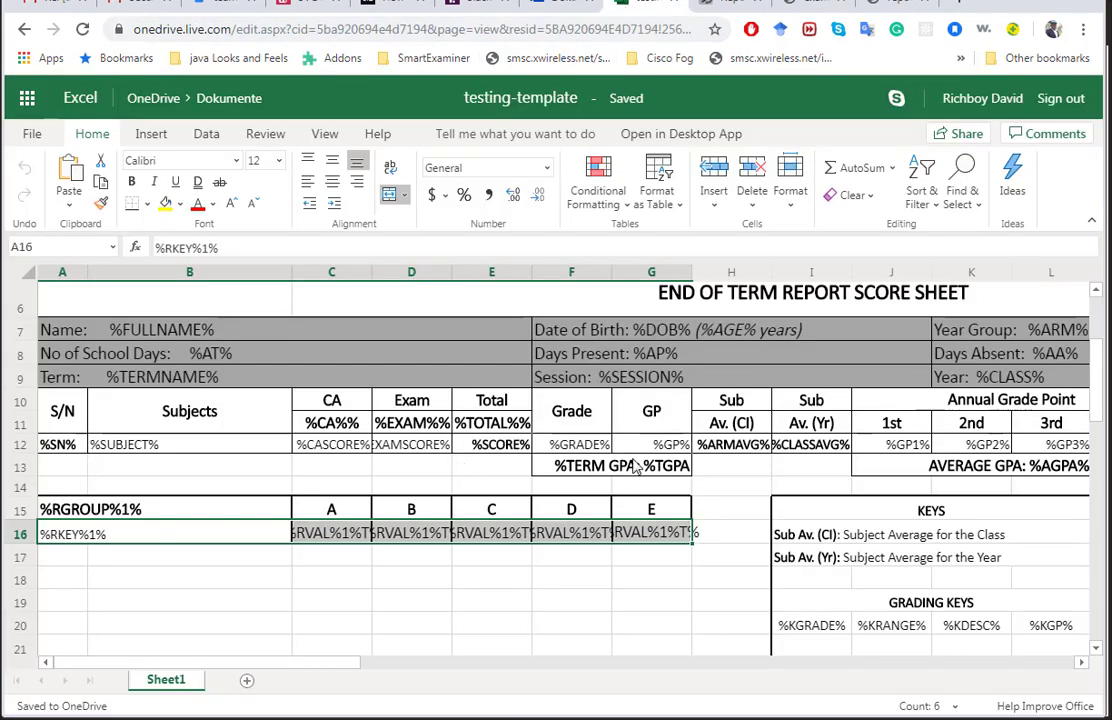
scroll(1097, 374, "up", 1)
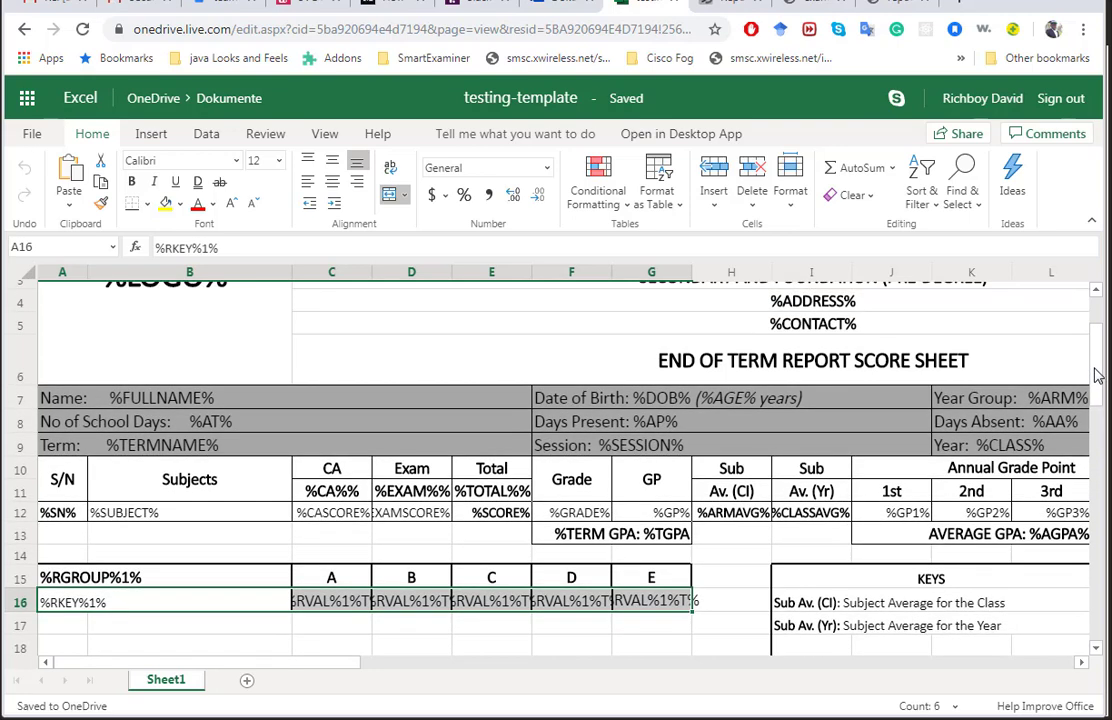
scroll(1097, 374, "up", 2)
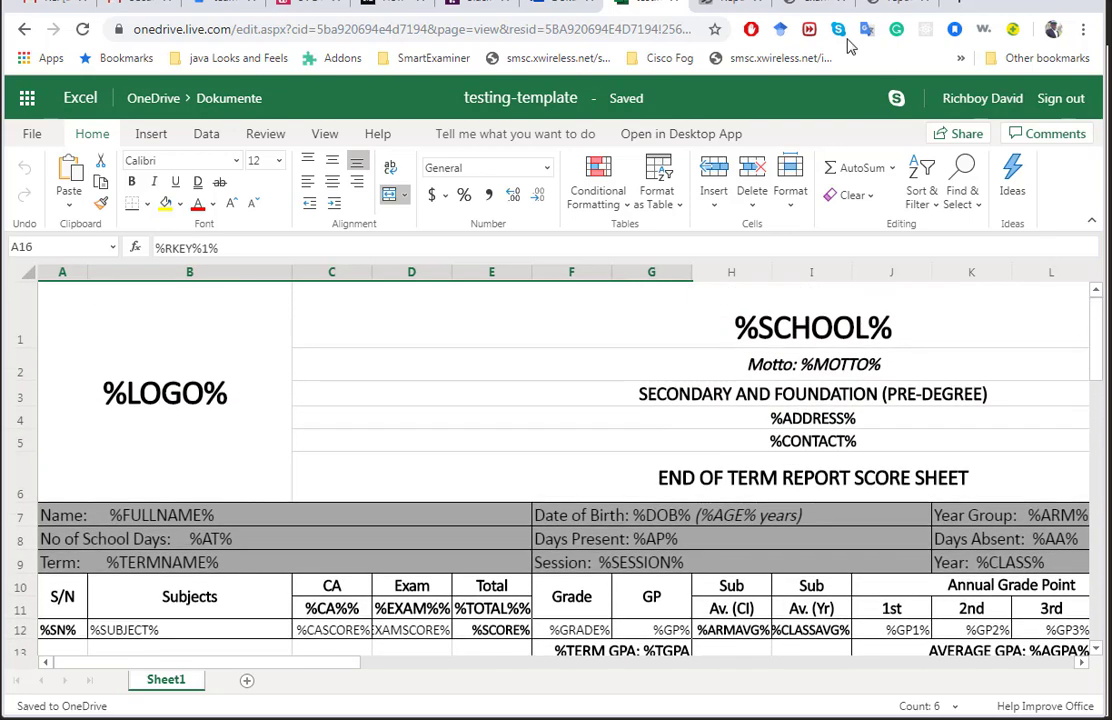
left_click(750, 5)
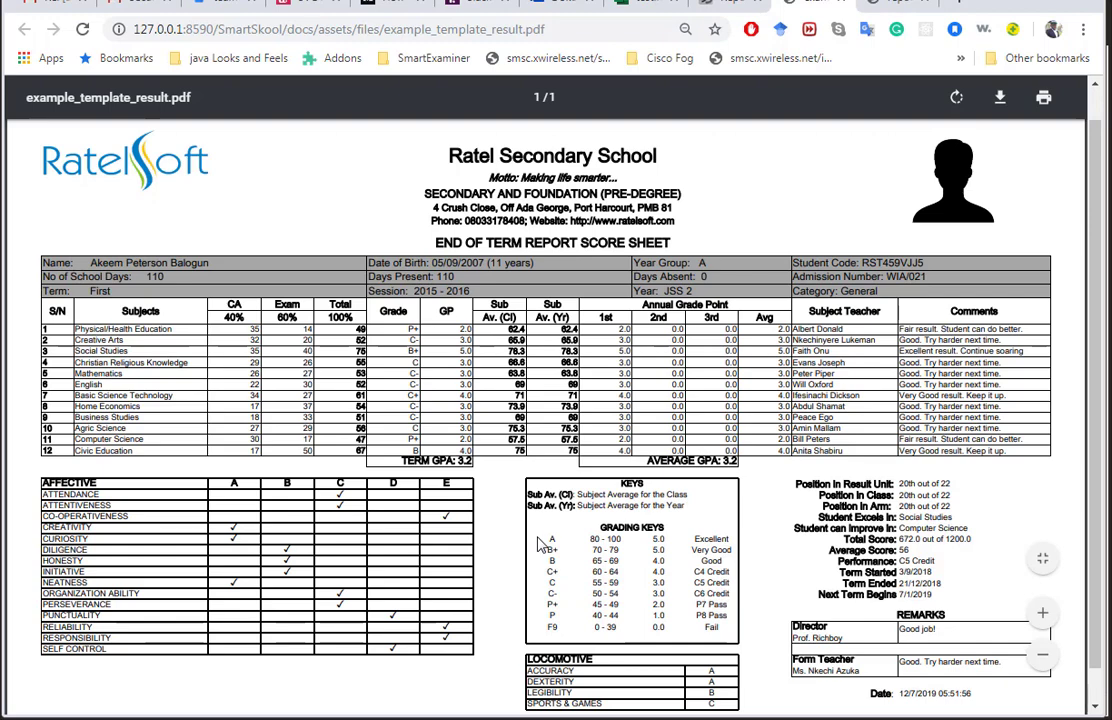
left_click(641, 9)
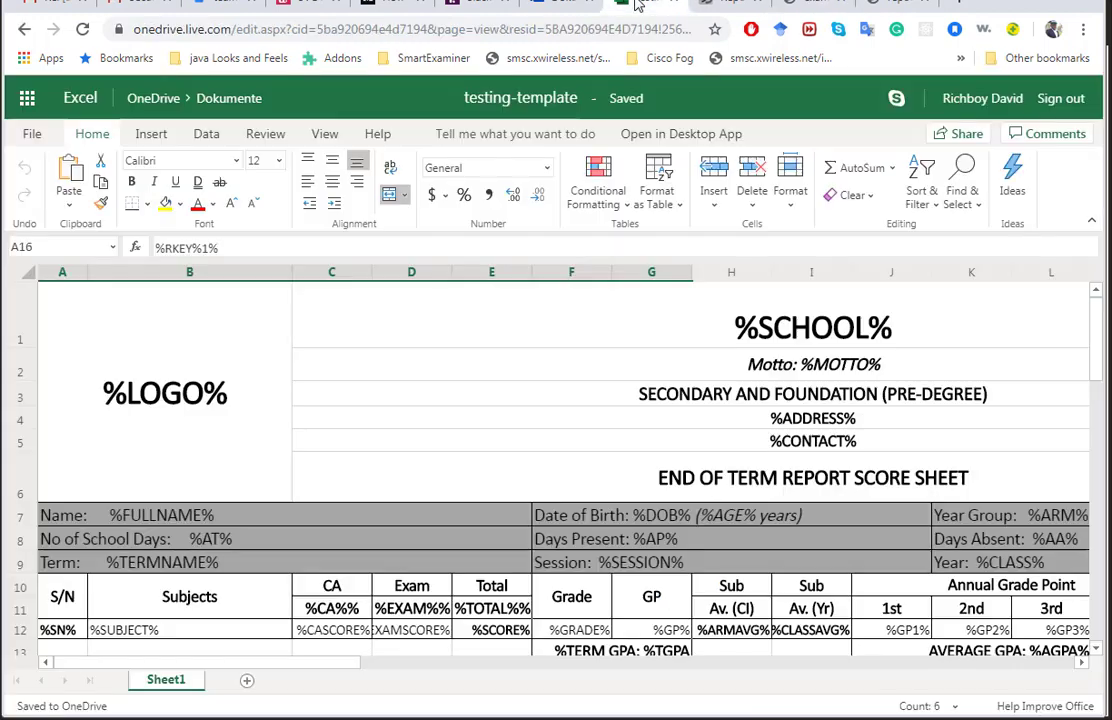
Return to the Report Card Designer documentation and highlight the %KGRADE% placeholder under Grading Placeholders
left_click(735, 6)
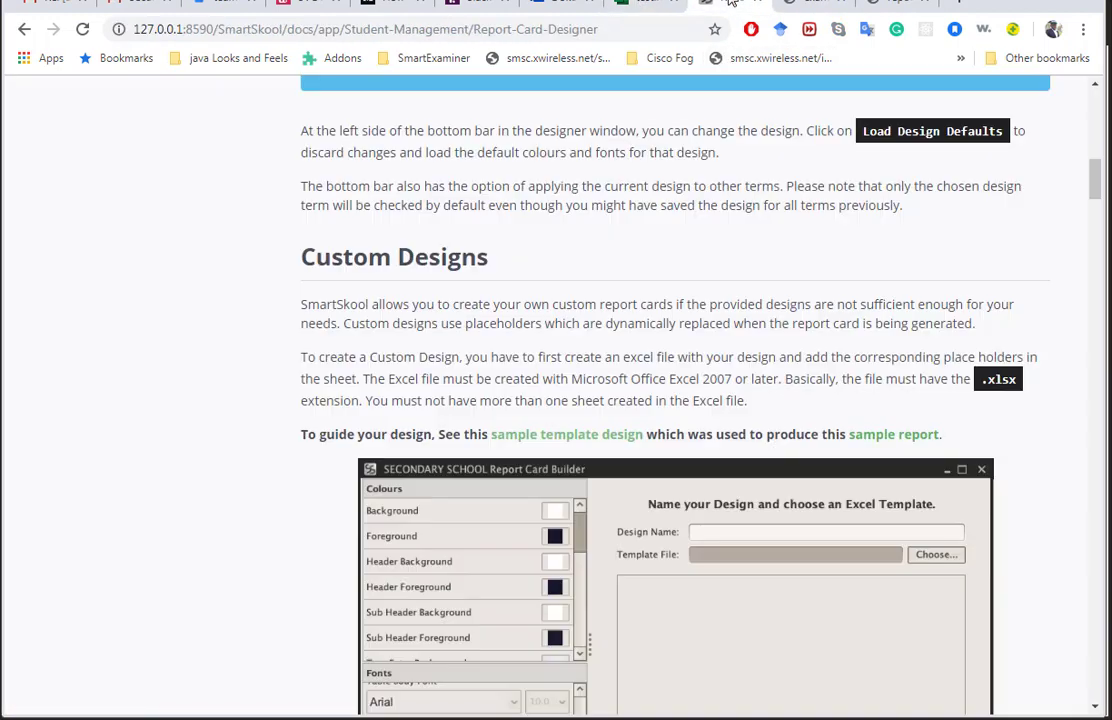
left_click_drag(1095, 185, 1067, 640)
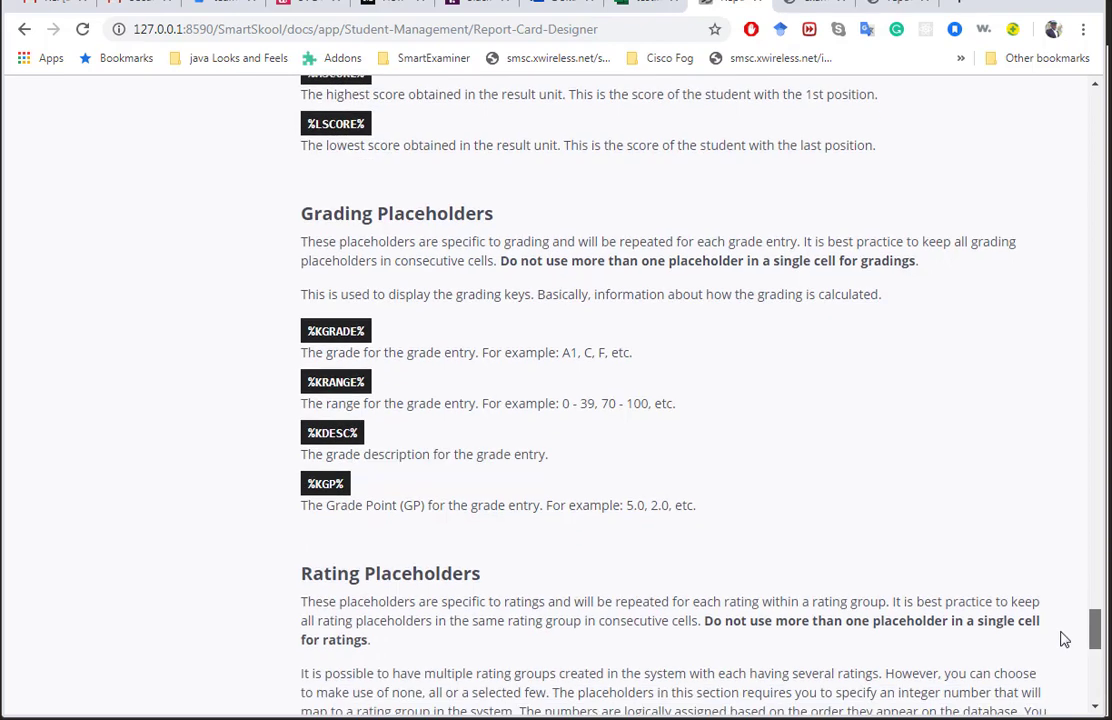
double_click(335, 331)
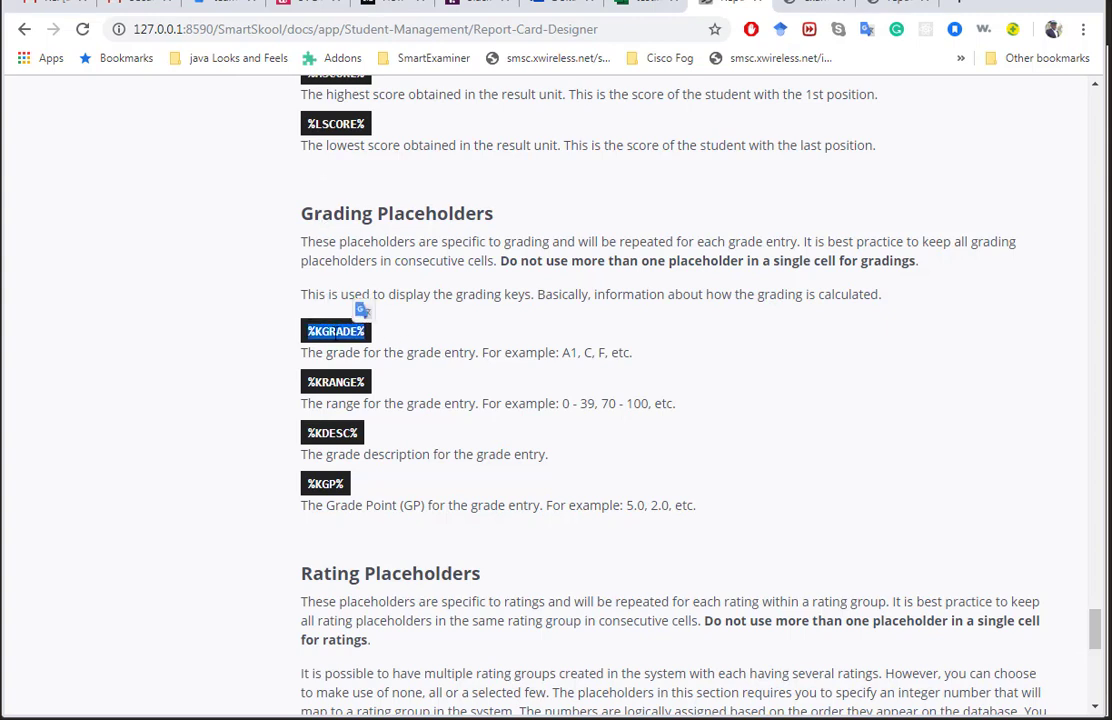
left_click(336, 332)
double_click(336, 331)
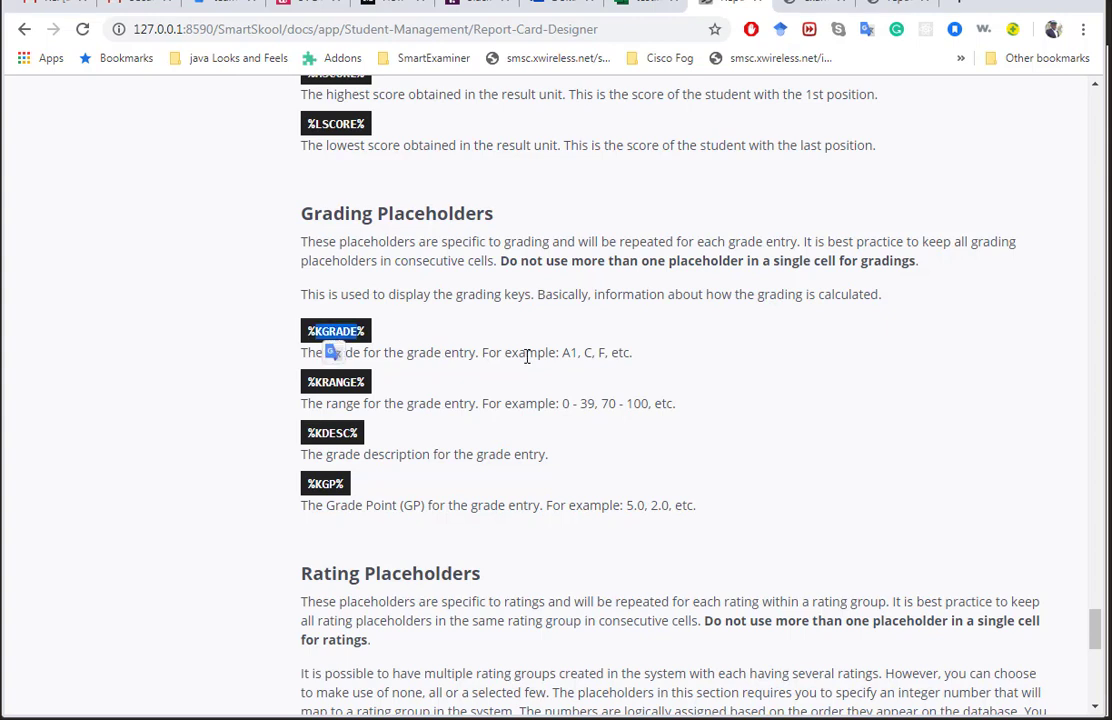
Highlight the example grades in the %KGRADE% description, including A1 and C, and the %KRANGE% placeholder
left_click_drag(482, 353, 634, 354)
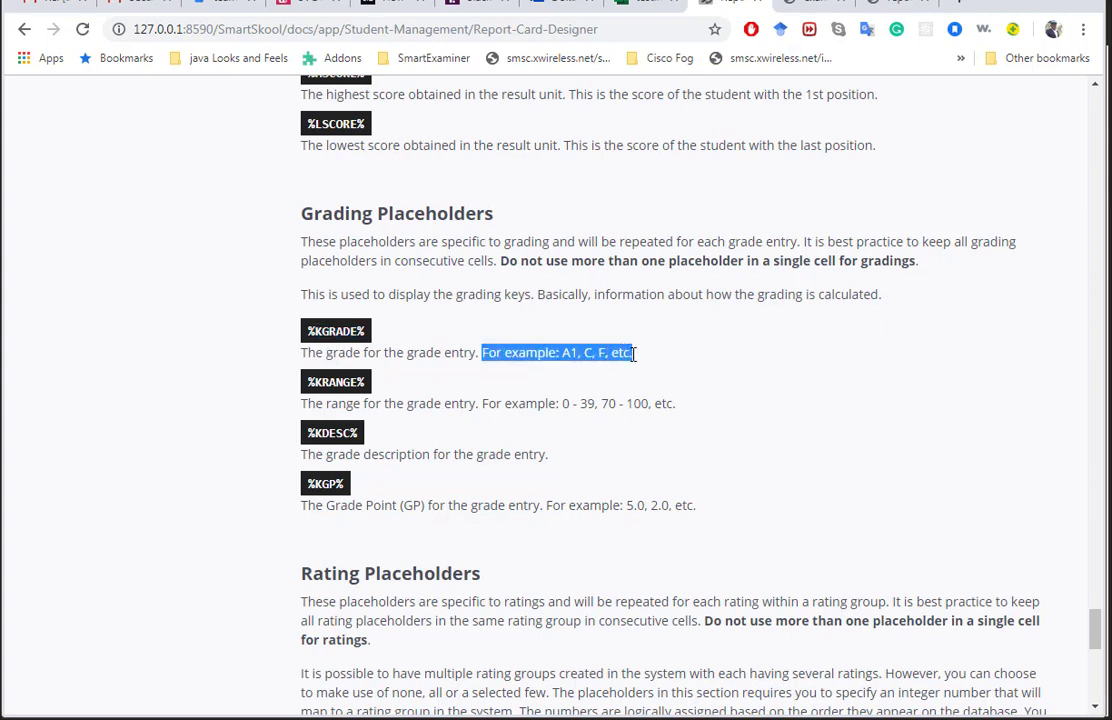
left_click(554, 348)
double_click(570, 353)
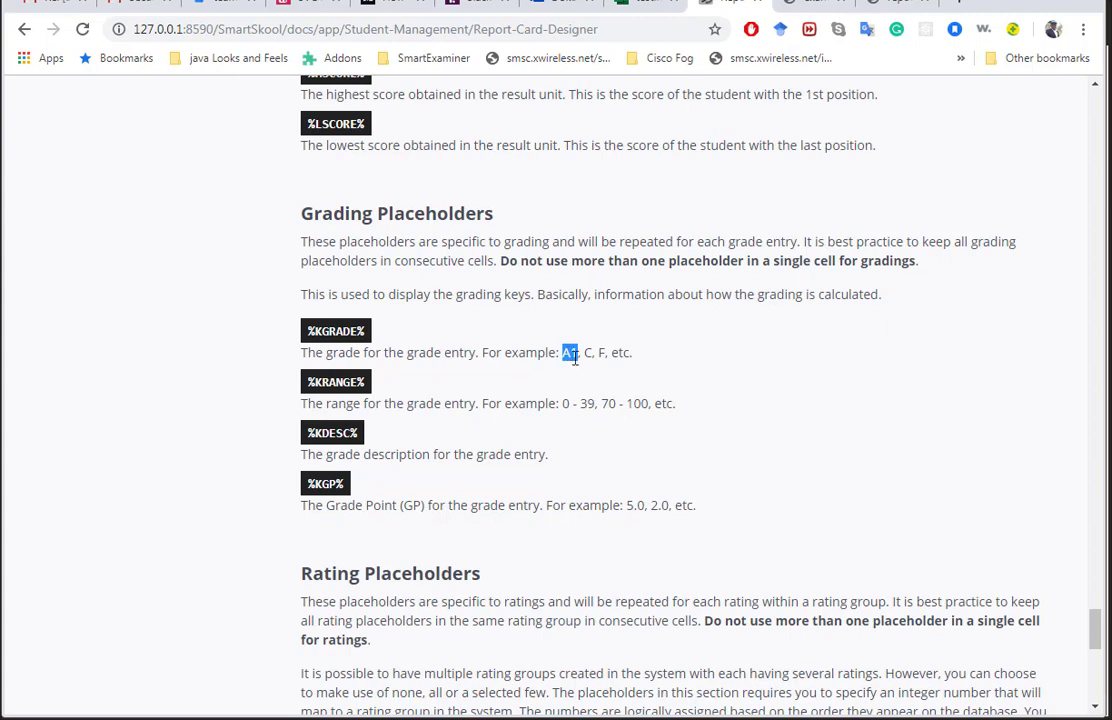
double_click(587, 353)
left_click_drag(309, 381, 363, 373)
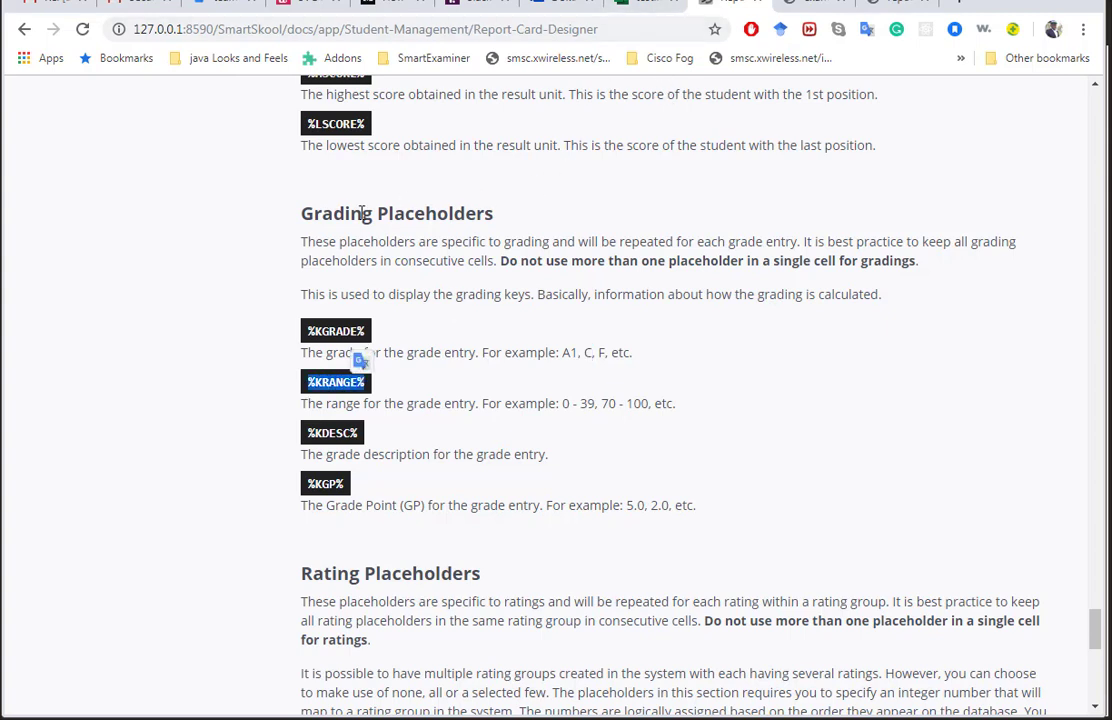
In the testing-template workbook, select the grading key cells %KGRADE%, %KRANGE%, %KDESC% and %KGP% in row 20 one by one
left_click(640, 6)
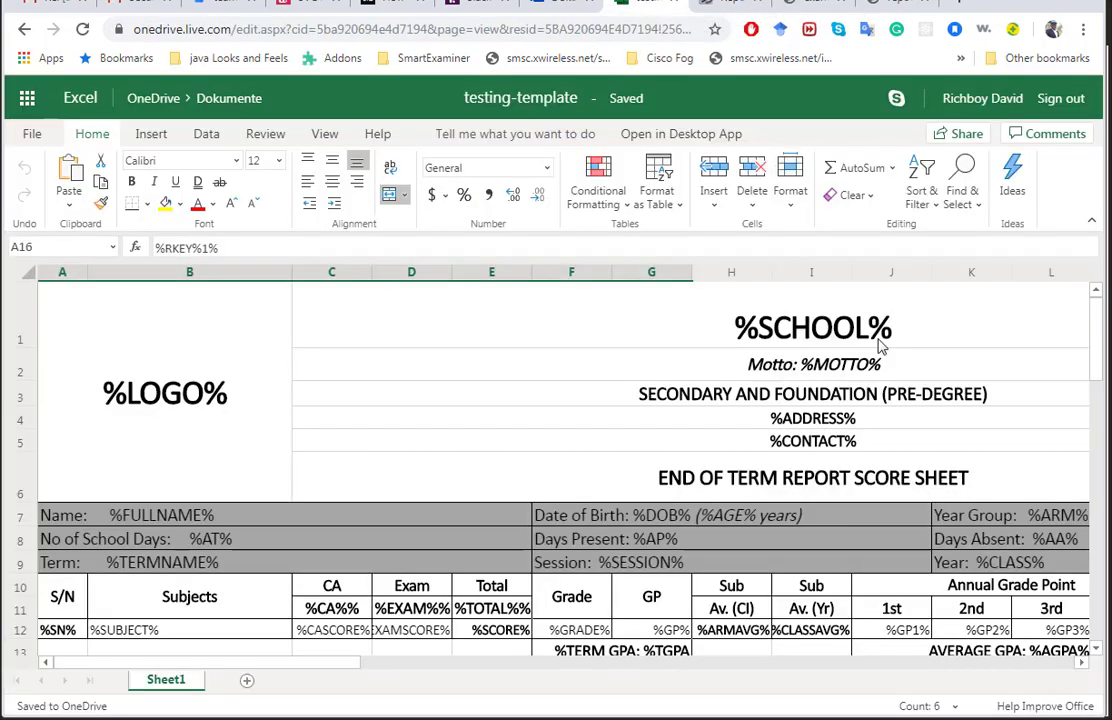
scroll(1098, 365, "down", 1)
scroll(955, 358, "down", 3)
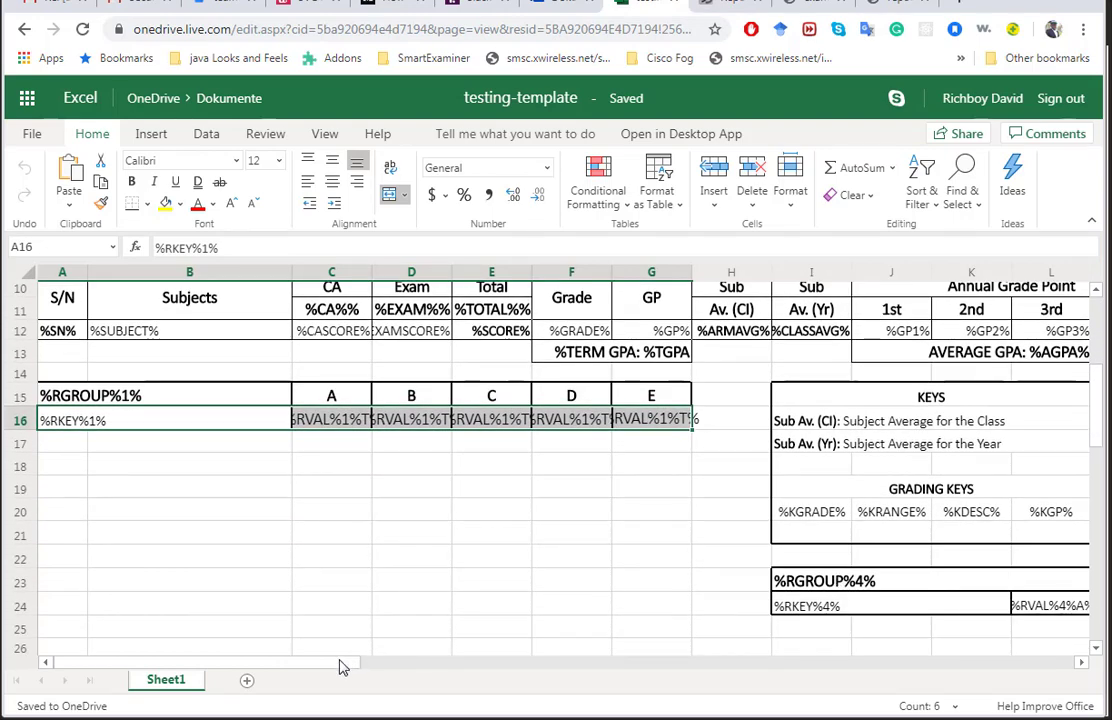
left_click_drag(340, 664, 467, 660)
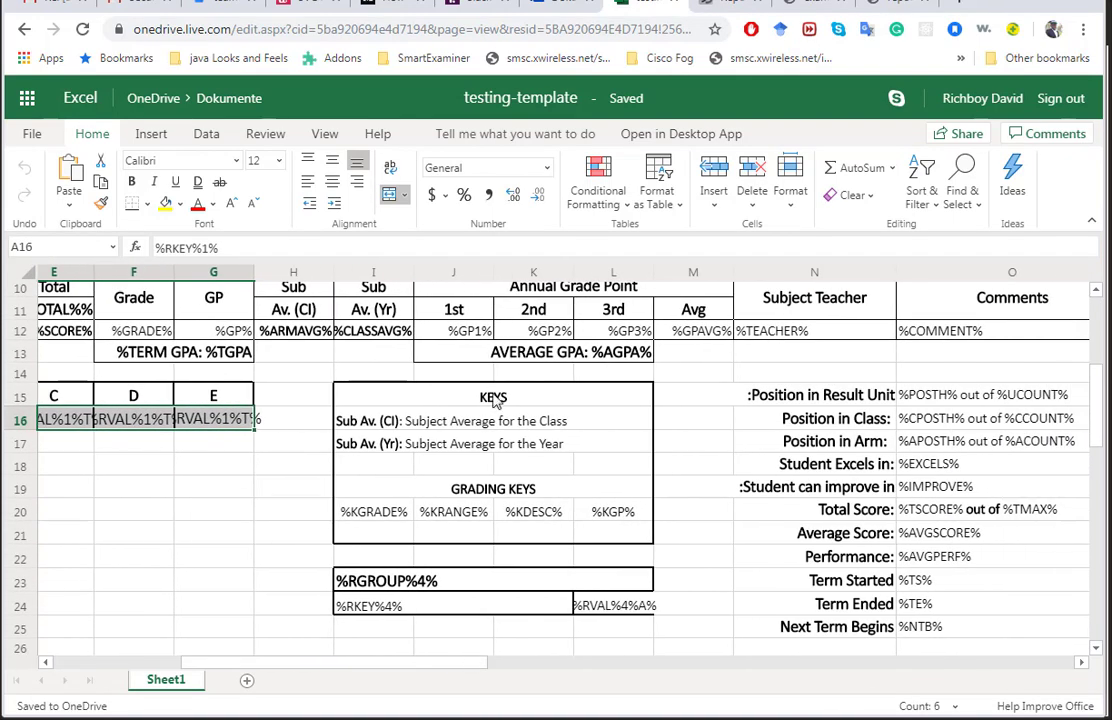
left_click(371, 515)
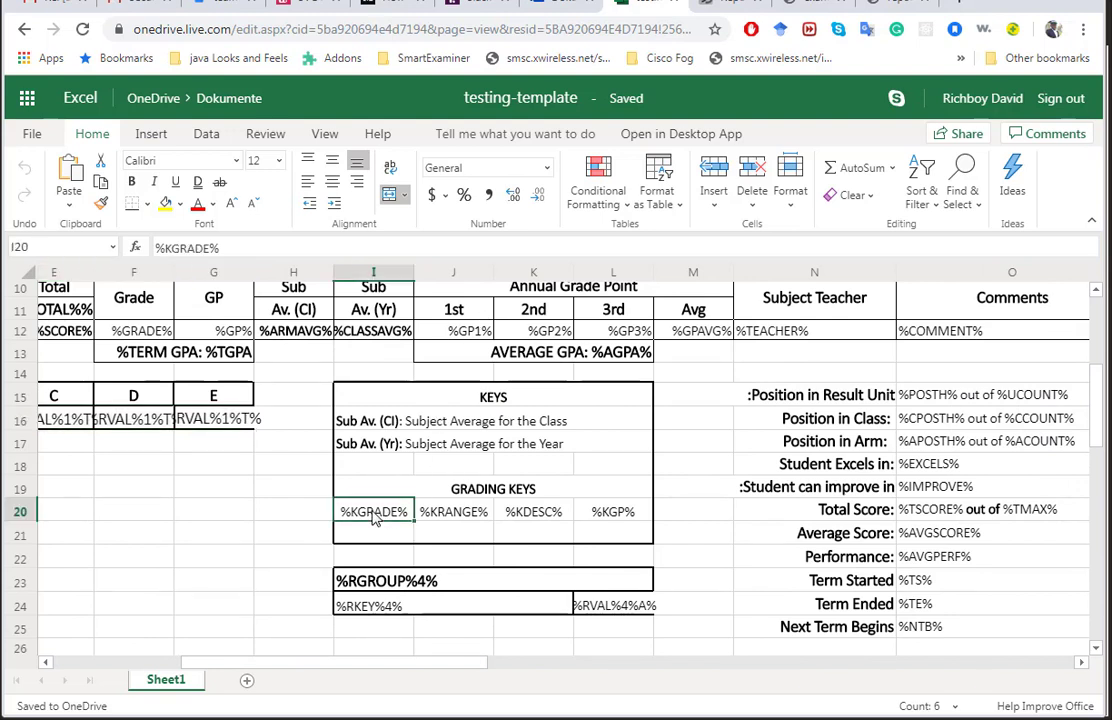
left_click(455, 516)
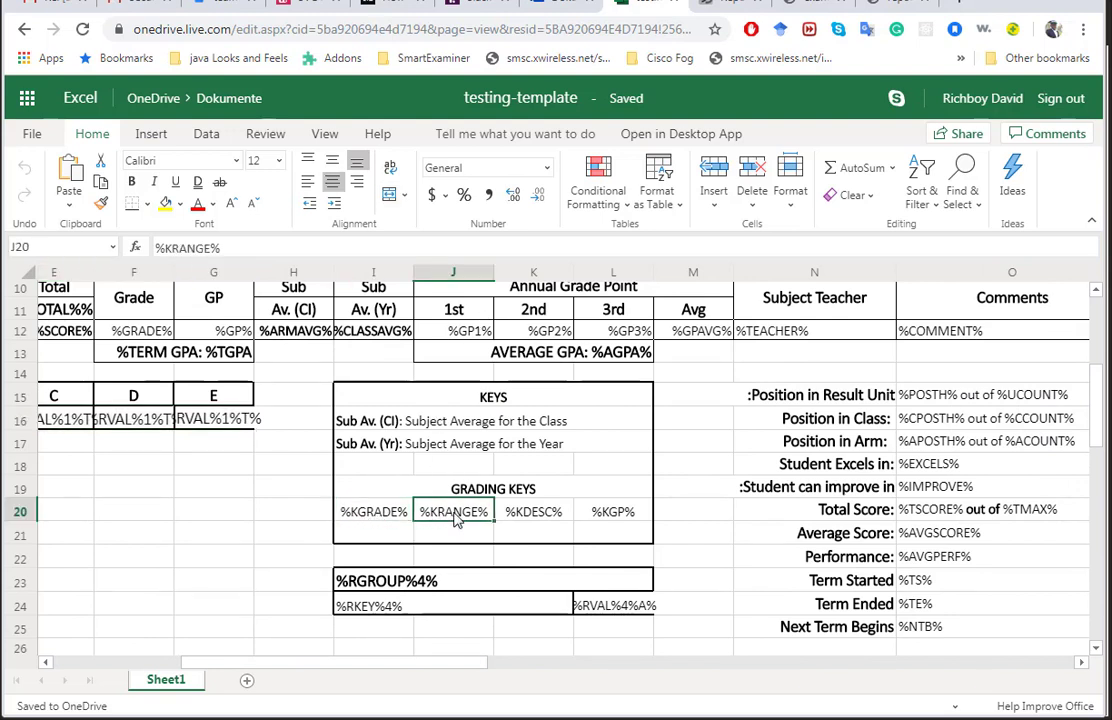
left_click(530, 520)
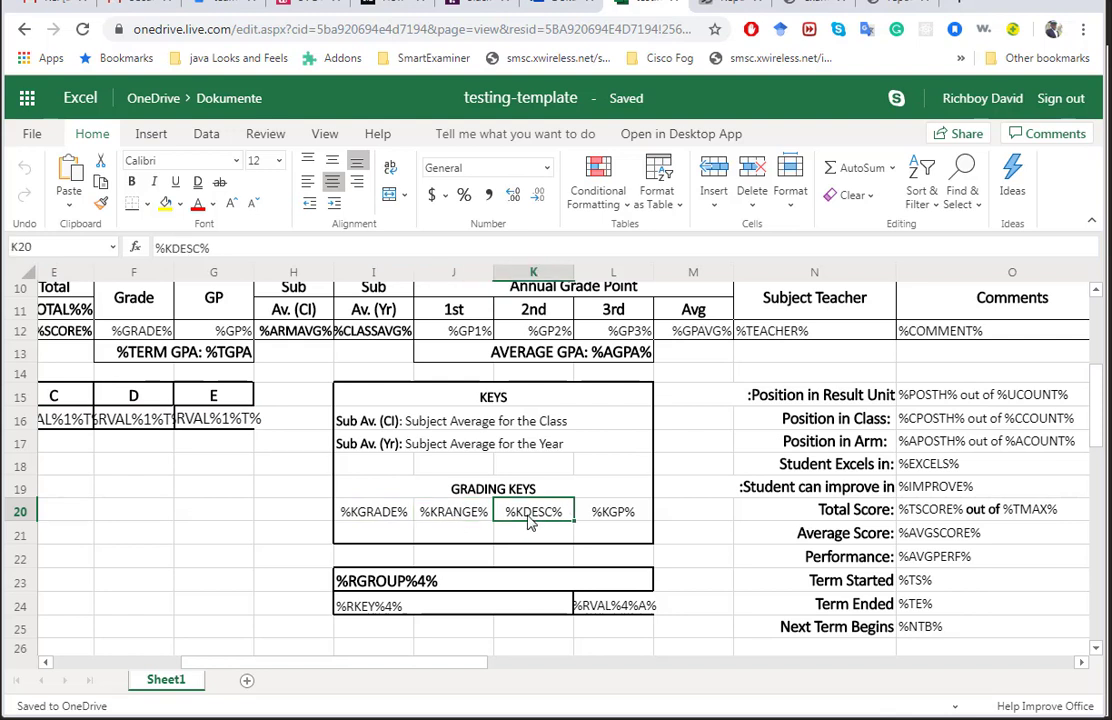
left_click(617, 515)
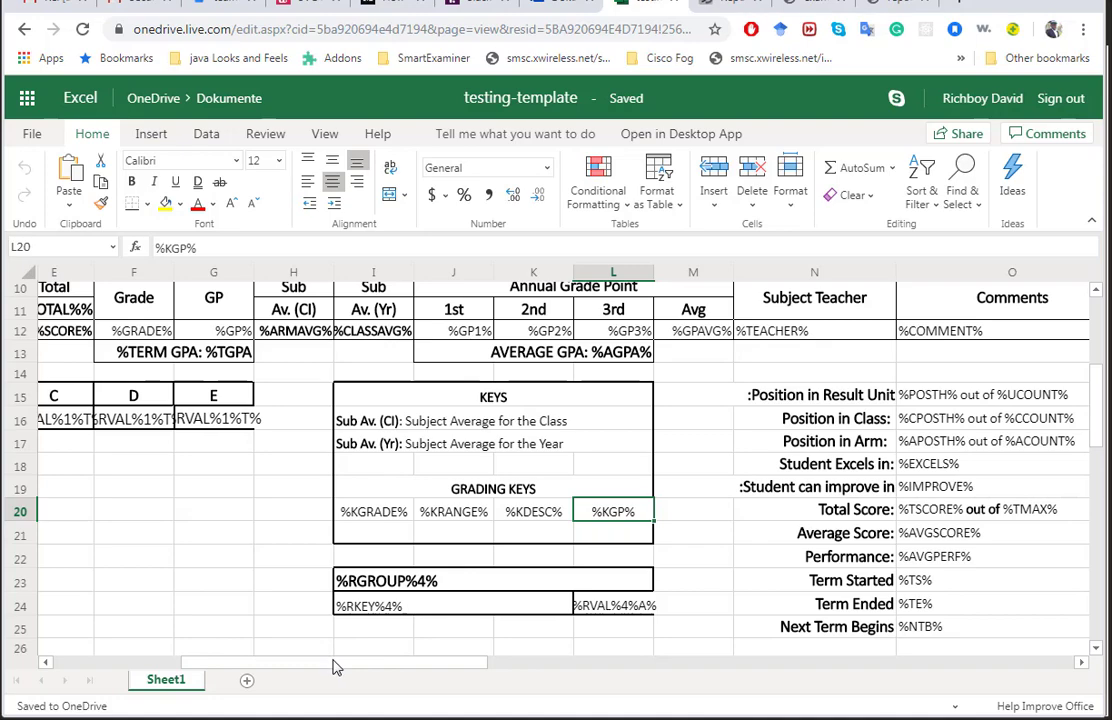
left_click_drag(336, 668, 380, 646)
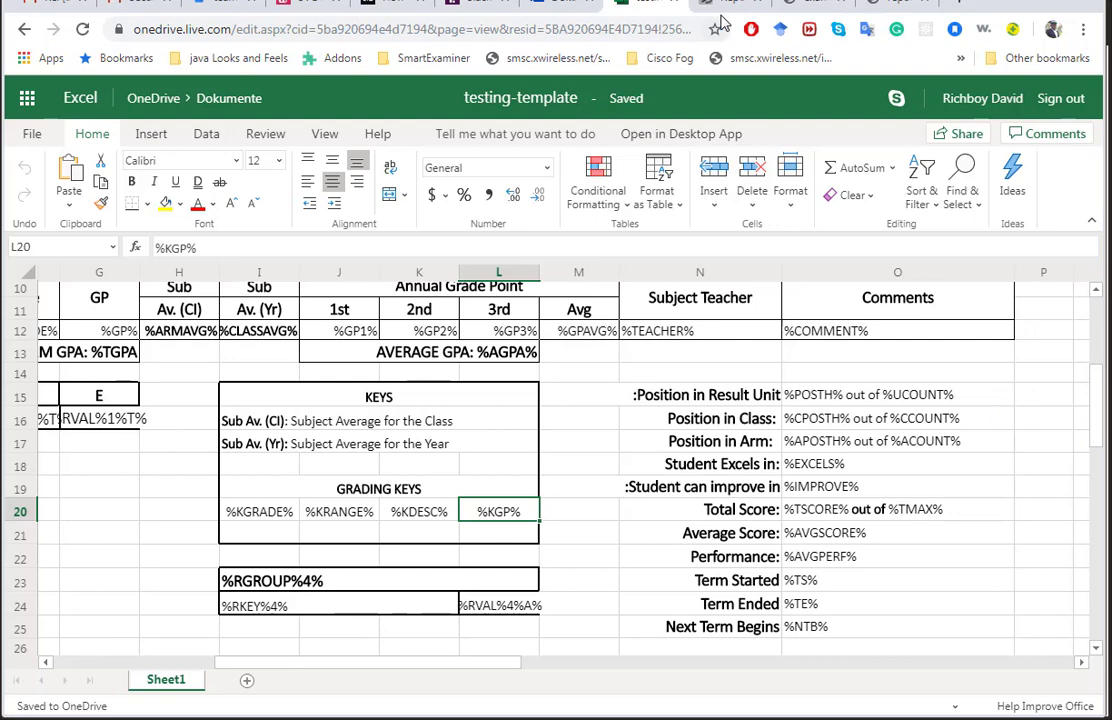
Switch to example_template_result.pdf and highlight the rows under GRADING KEYS, including the 80 - 100 range
left_click(810, 6)
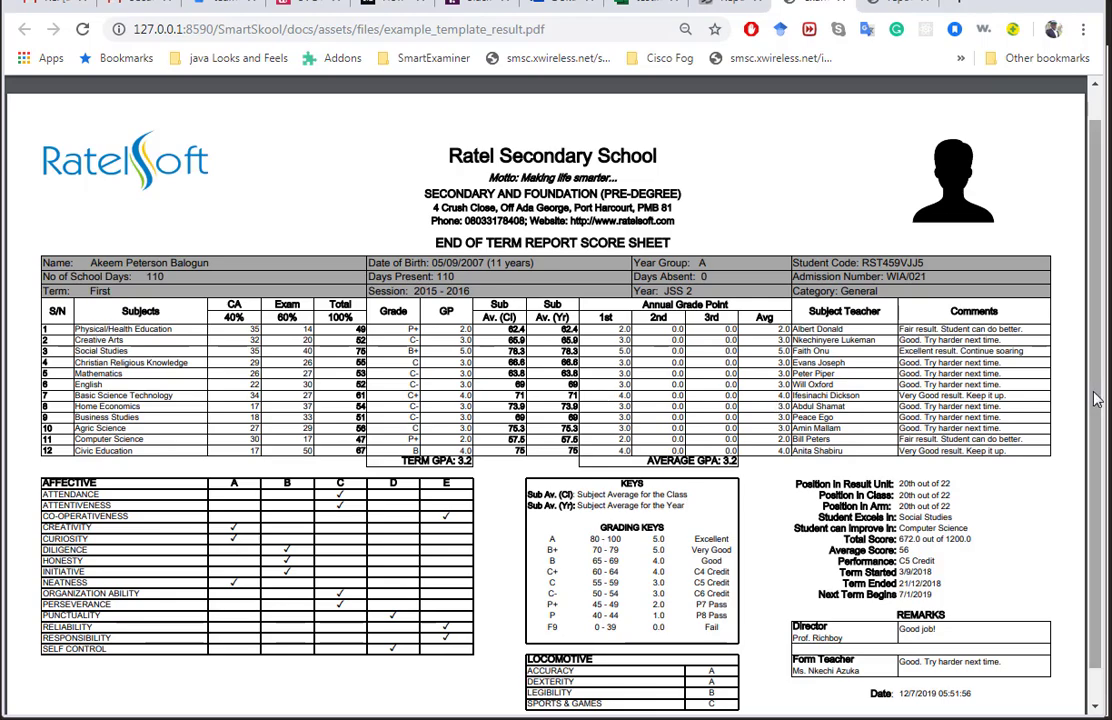
left_click_drag(1096, 399, 1092, 444)
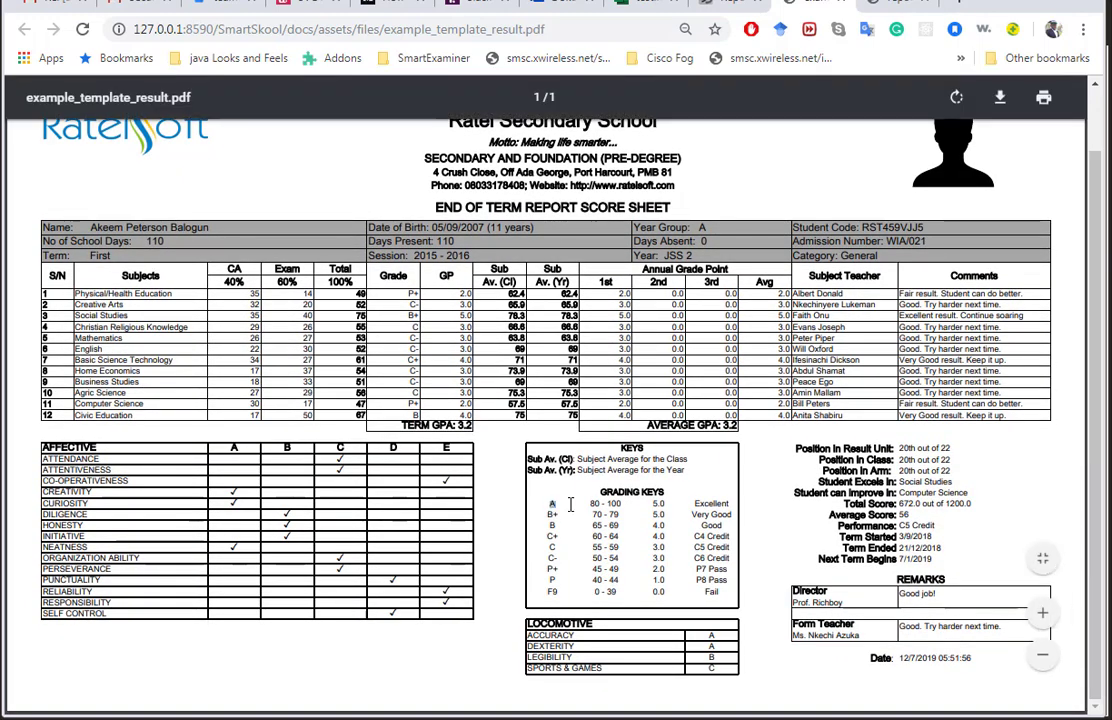
left_click_drag(549, 500, 724, 592)
left_click(724, 592)
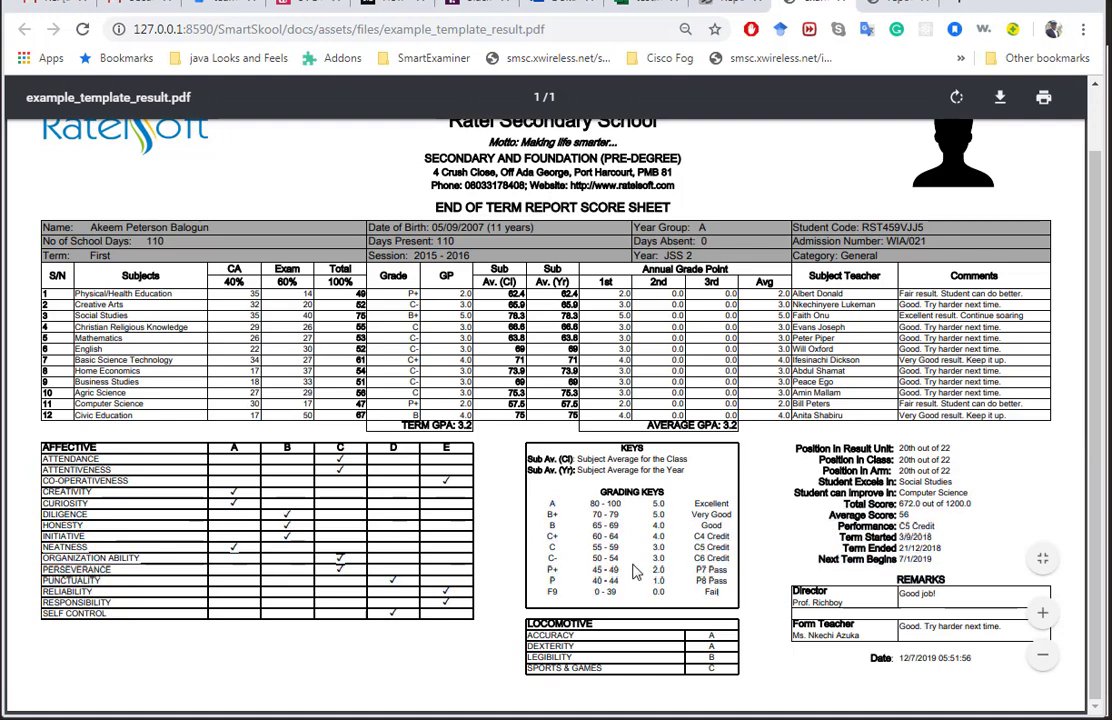
left_click_drag(596, 504, 616, 506)
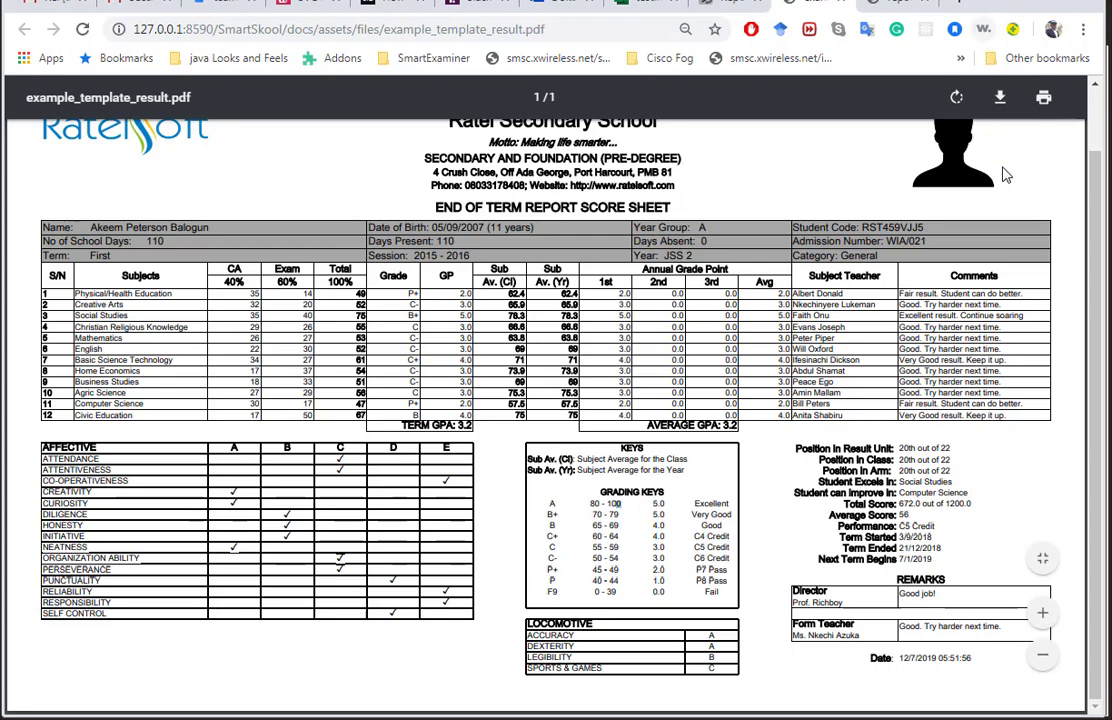
Enlarge the sample report and highlight the first grading key's range 80 - 100, its grade point and its description Excellent
left_click(1042, 612)
left_click(1042, 612)
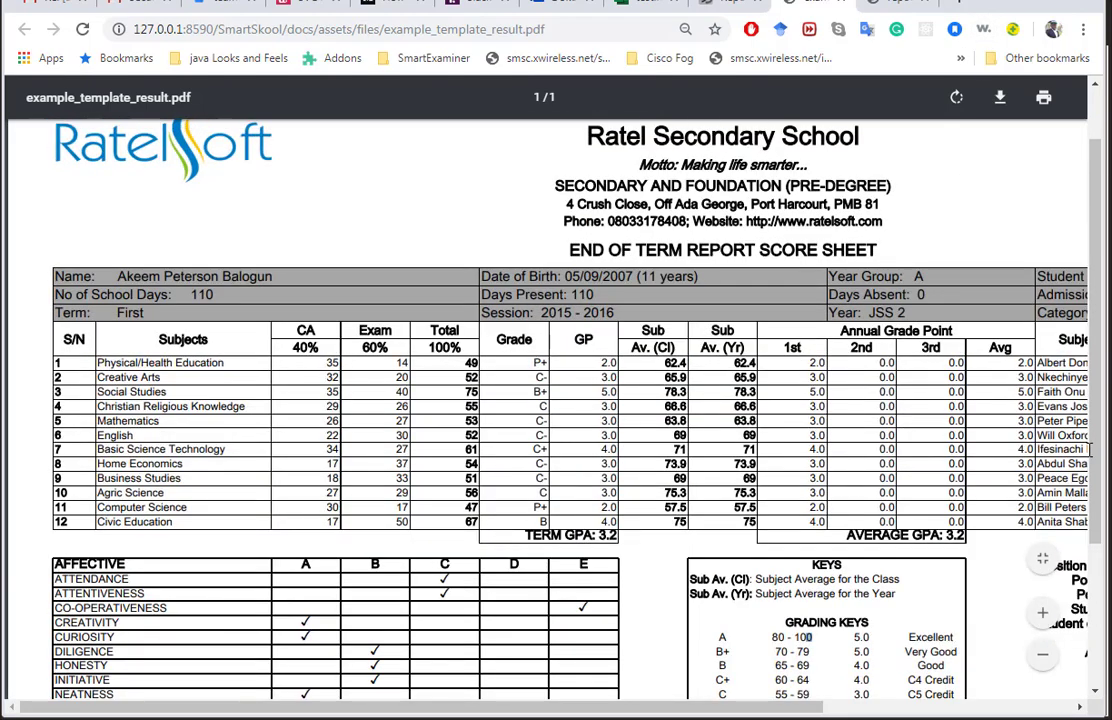
scroll(1040, 615, "down", 2)
left_click_drag(708, 716, 754, 708)
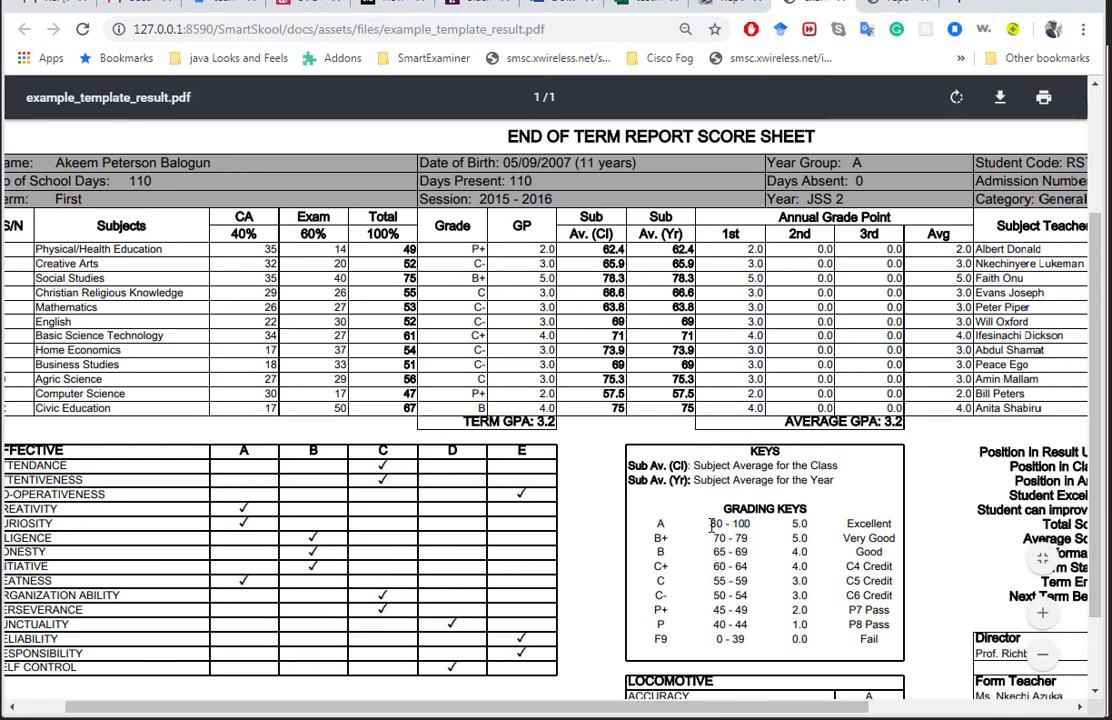
left_click_drag(712, 524, 812, 525)
left_click(860, 521)
double_click(860, 521)
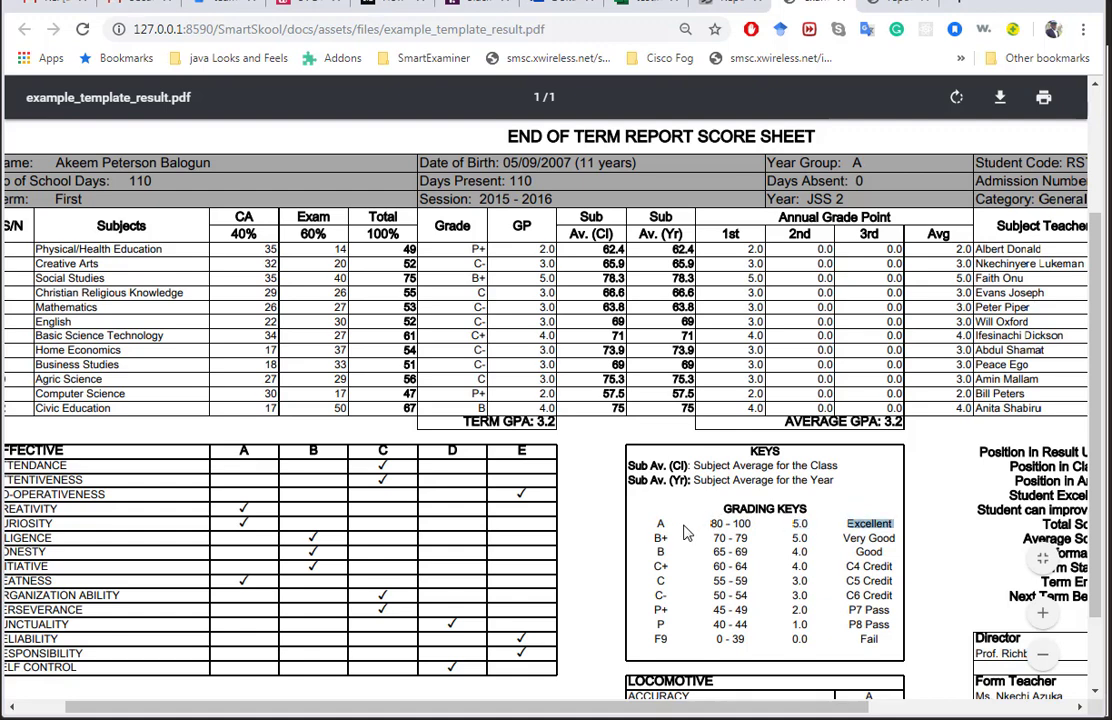
Highlight the grade letters A and C and the F9 range 0 - 39 in the sample report's grading keys
left_click(660, 521)
double_click(661, 521)
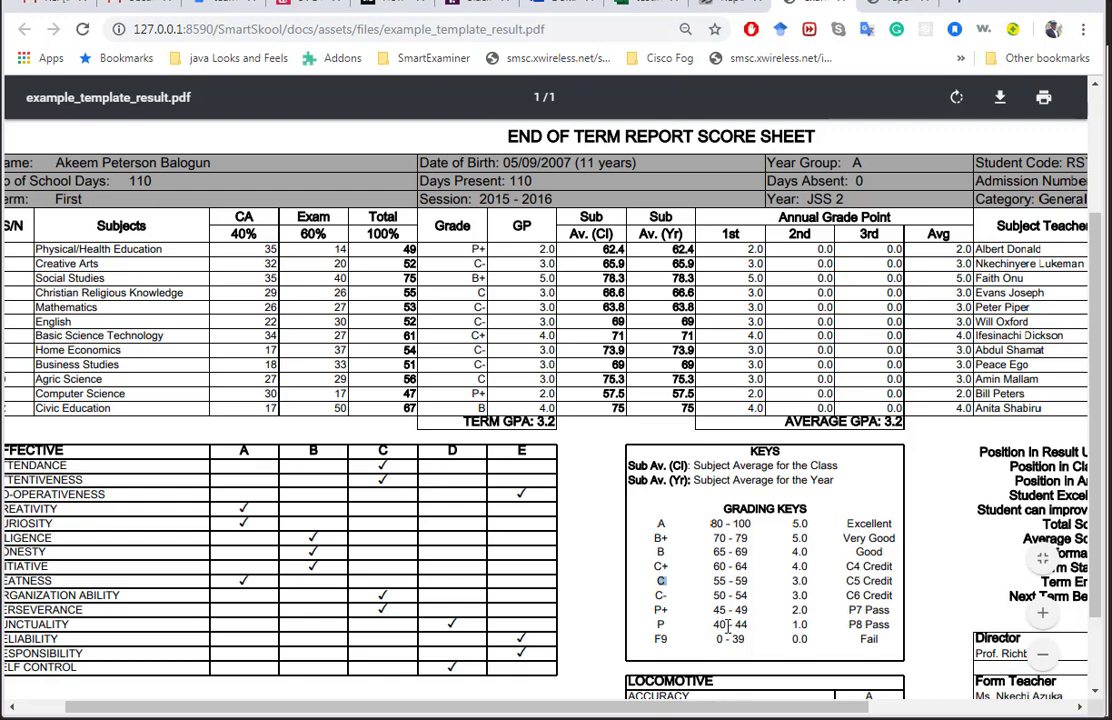
double_click(660, 580)
left_click_drag(717, 639, 745, 638)
left_click(709, 524)
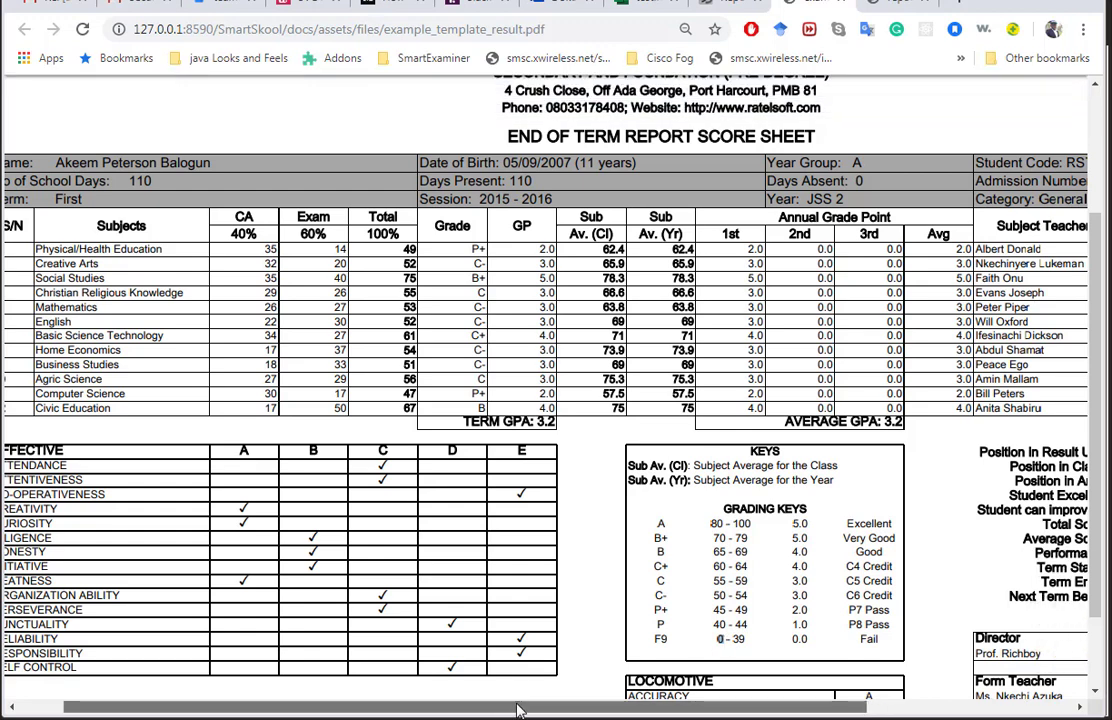
left_click_drag(520, 711, 487, 712)
scroll(1088, 510, "down", 1)
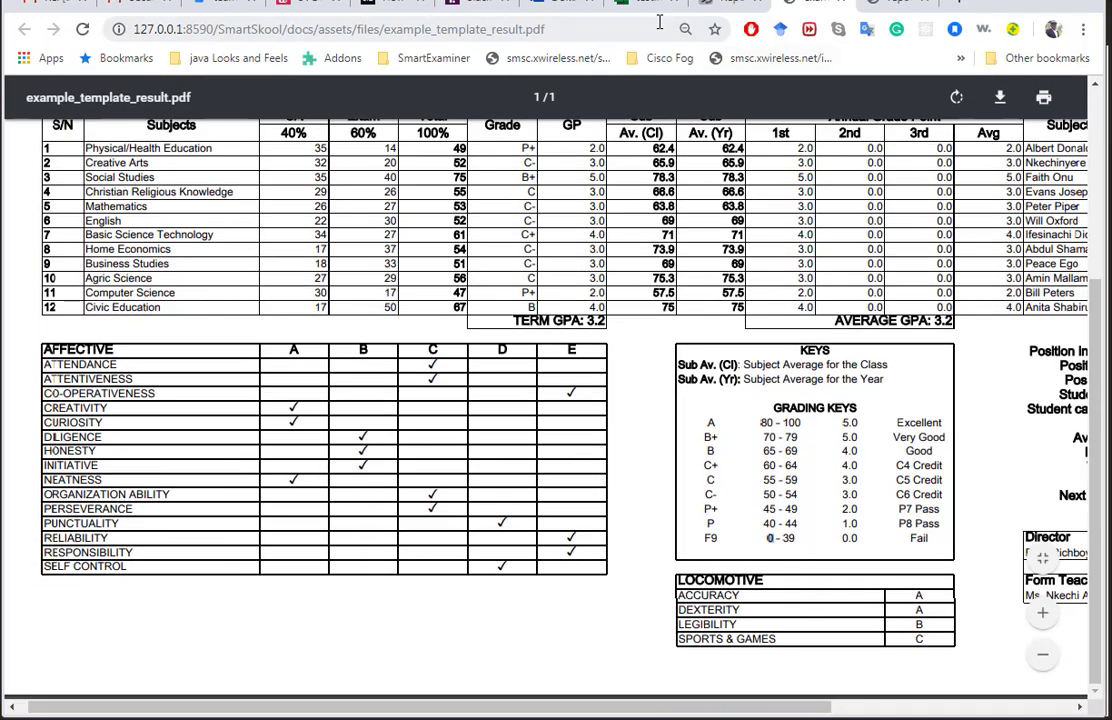
Return to the Report Card Designer documentation and highlight the Rating Placeholders sentence about replacing X with the rating group number
left_click(728, 8)
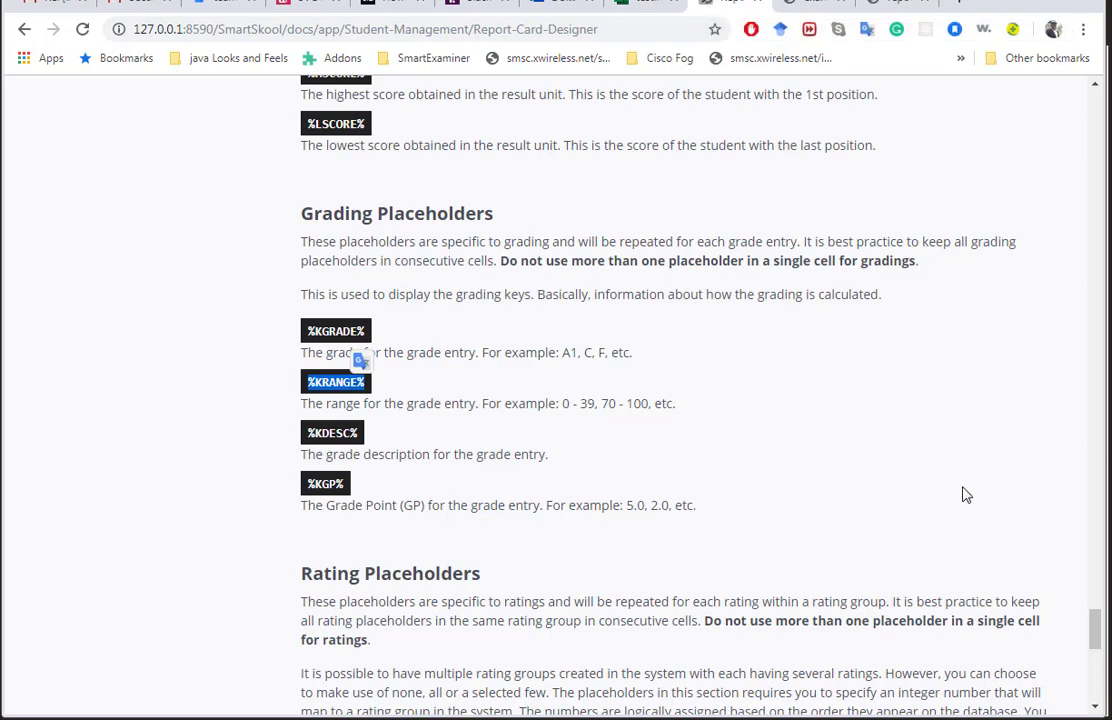
left_click_drag(1094, 628, 1091, 652)
scroll(1091, 652, "down", 1)
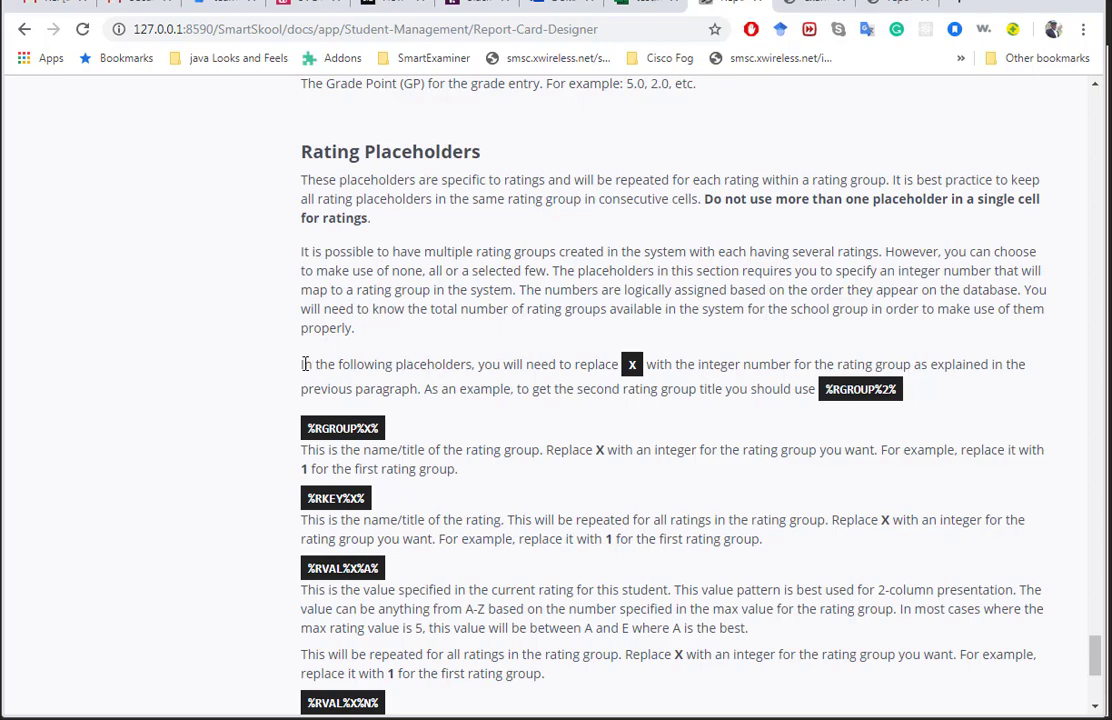
left_click_drag(303, 364, 616, 365)
left_click(619, 365)
Switch to SmartSkool and open the form for creating a new student rating group
left_click(290, 718)
left_click(99, 40)
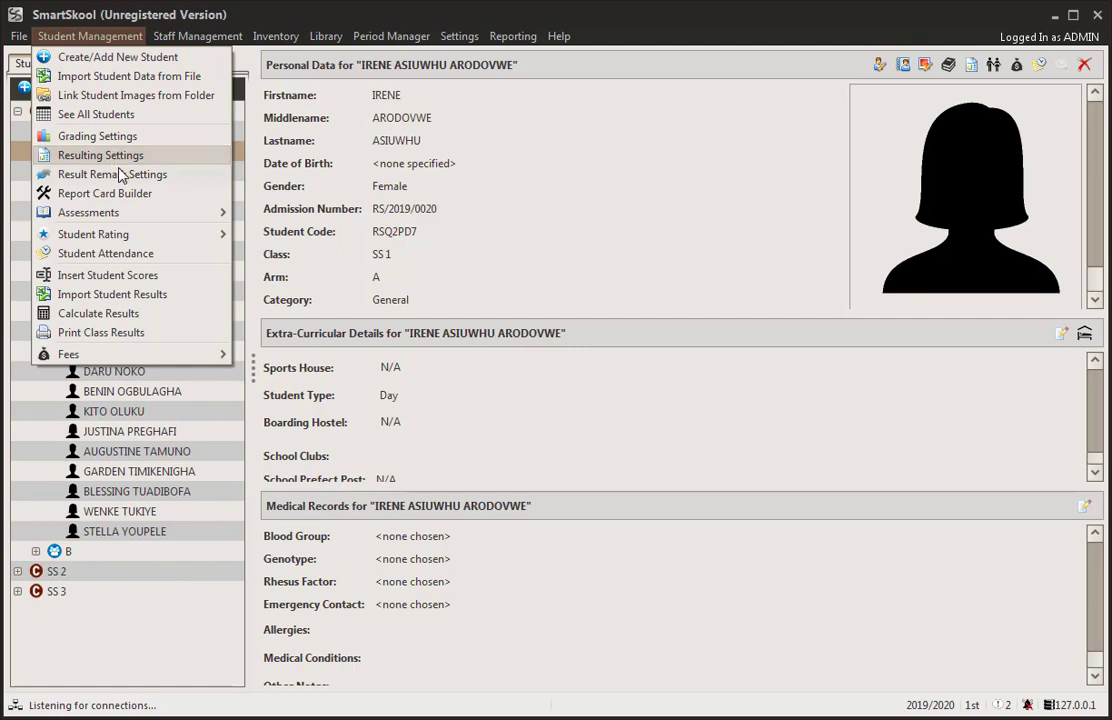
mouse_move(122, 222)
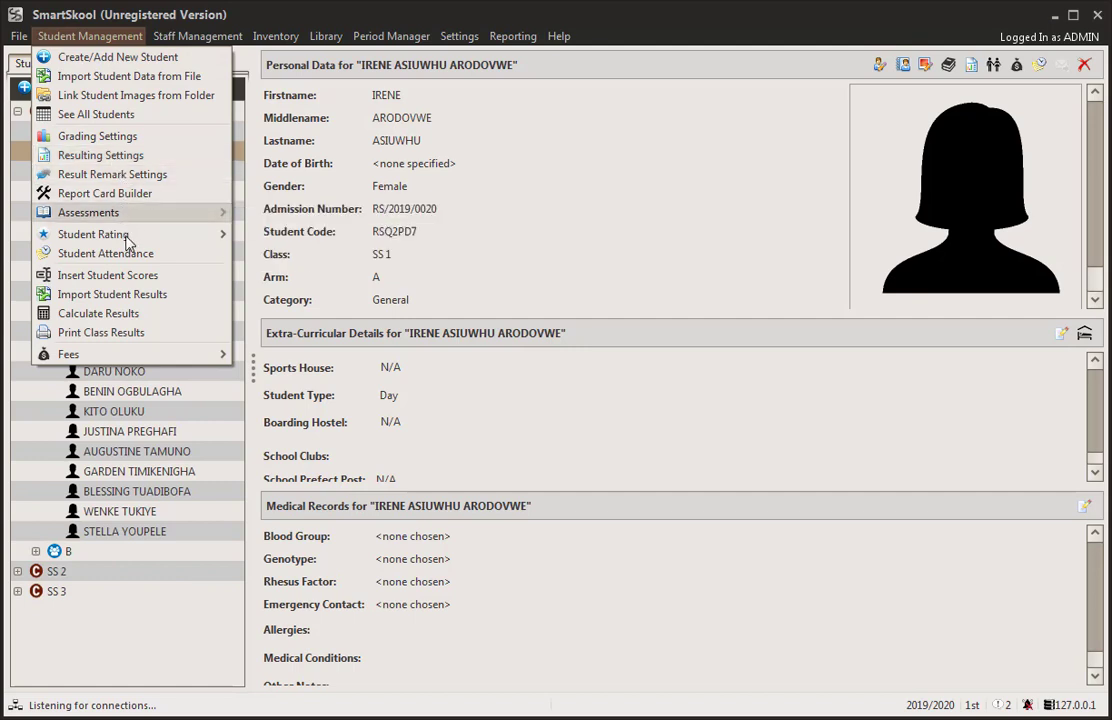
mouse_move(164, 236)
mouse_move(345, 258)
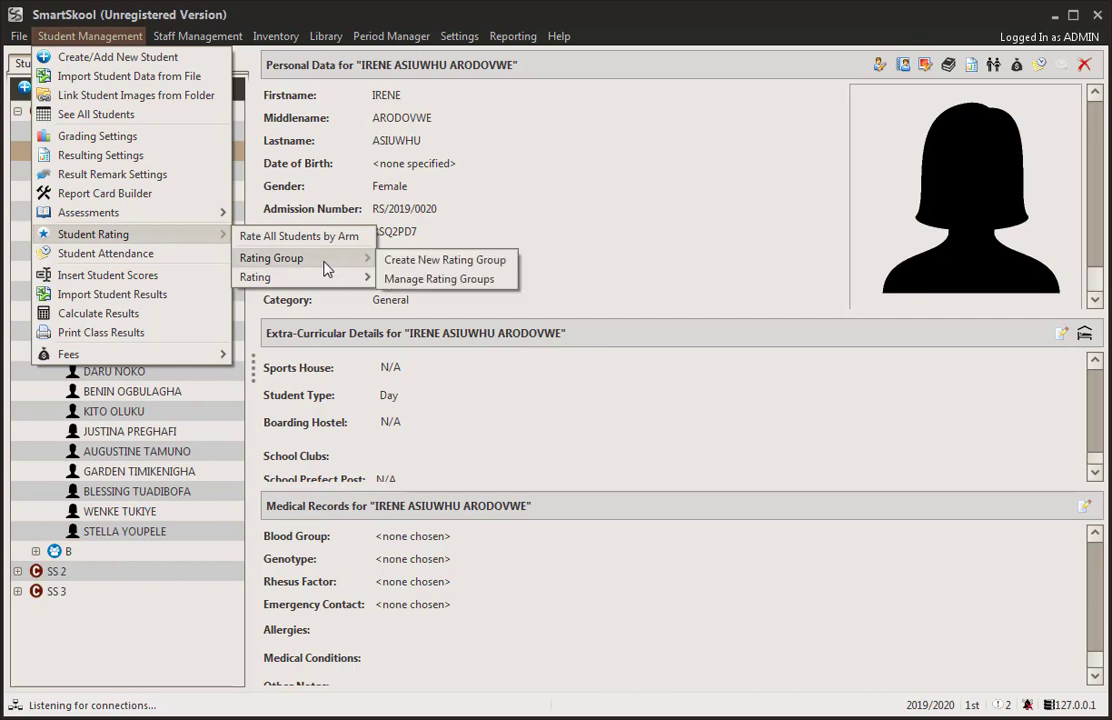
left_click(447, 262)
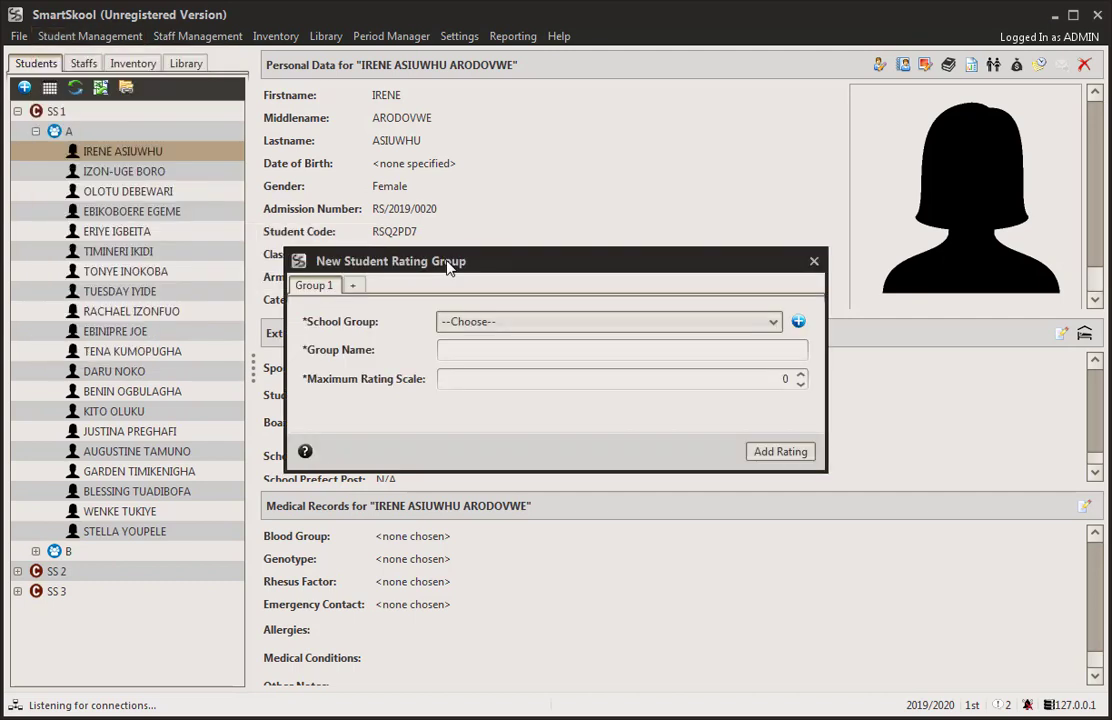
Try adding Group 2 and Group 3 to the new student rating group form, and remove both extra groups
left_click(355, 288)
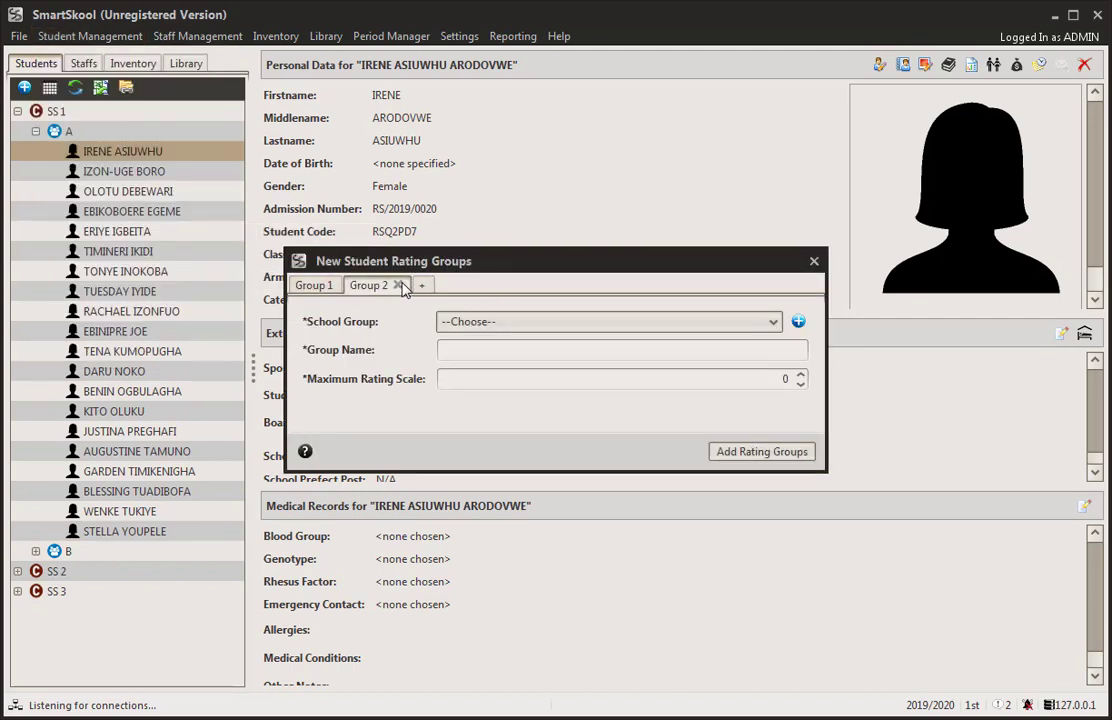
left_click(421, 287)
left_click(466, 286)
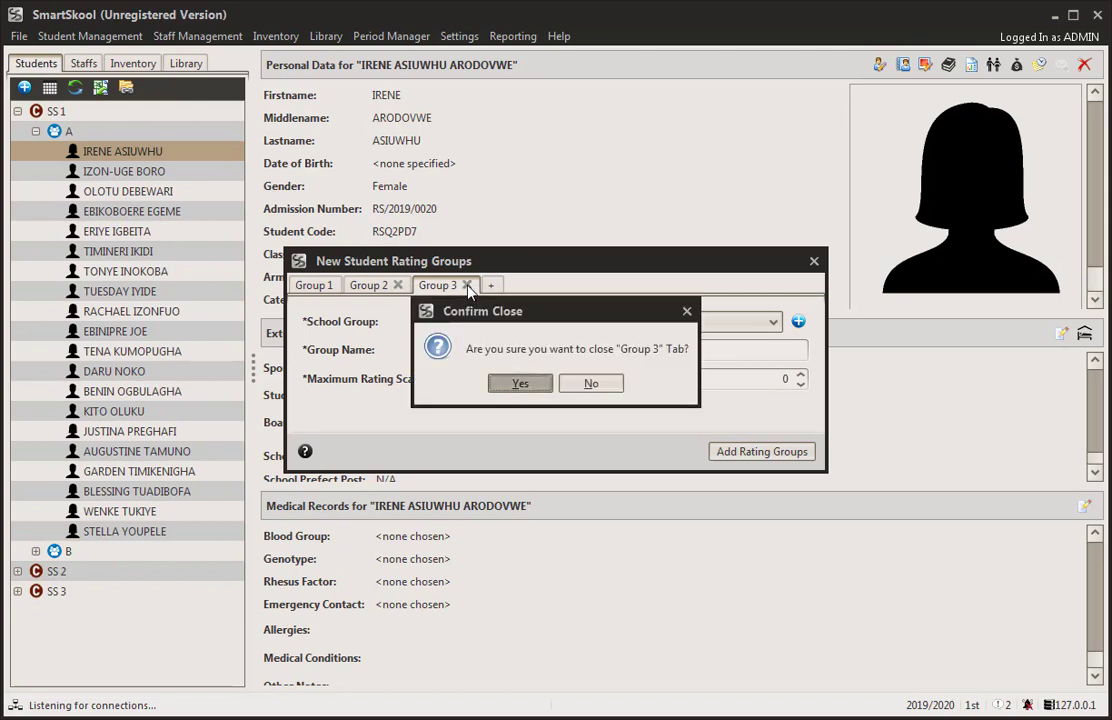
left_click(506, 384)
left_click(398, 286)
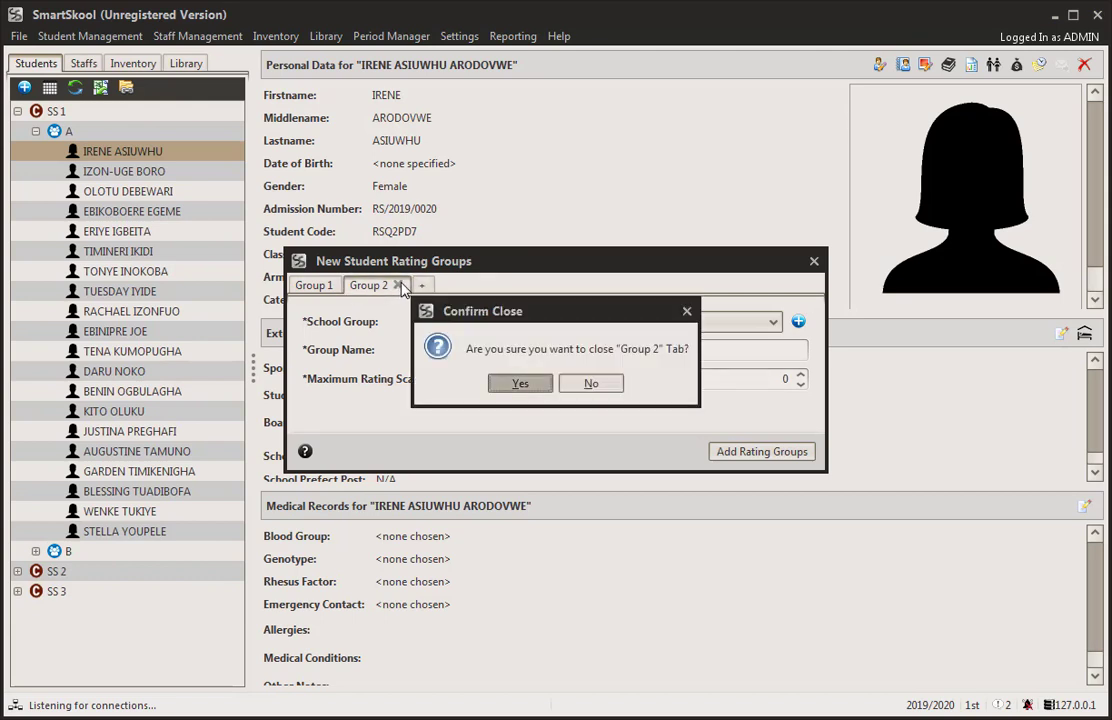
left_click(510, 384)
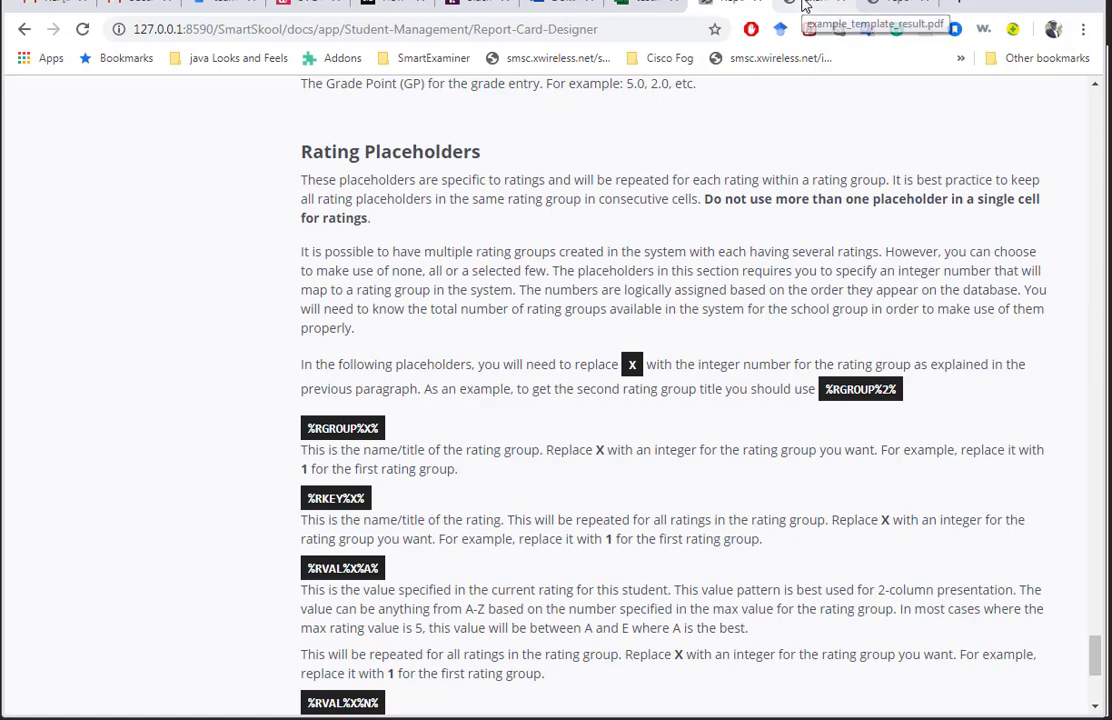
Switch back to example_template_result.pdf and highlight the rating group titles AFFECTIVE and LOCOMOTIVE
left_click(806, 8)
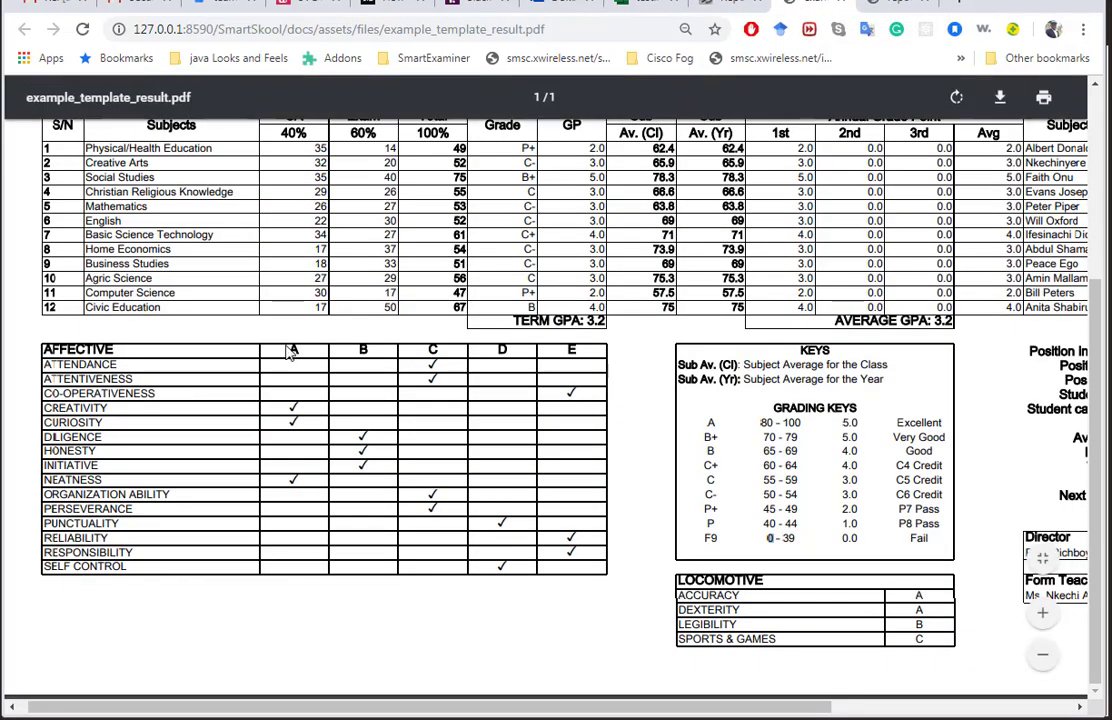
double_click(72, 349)
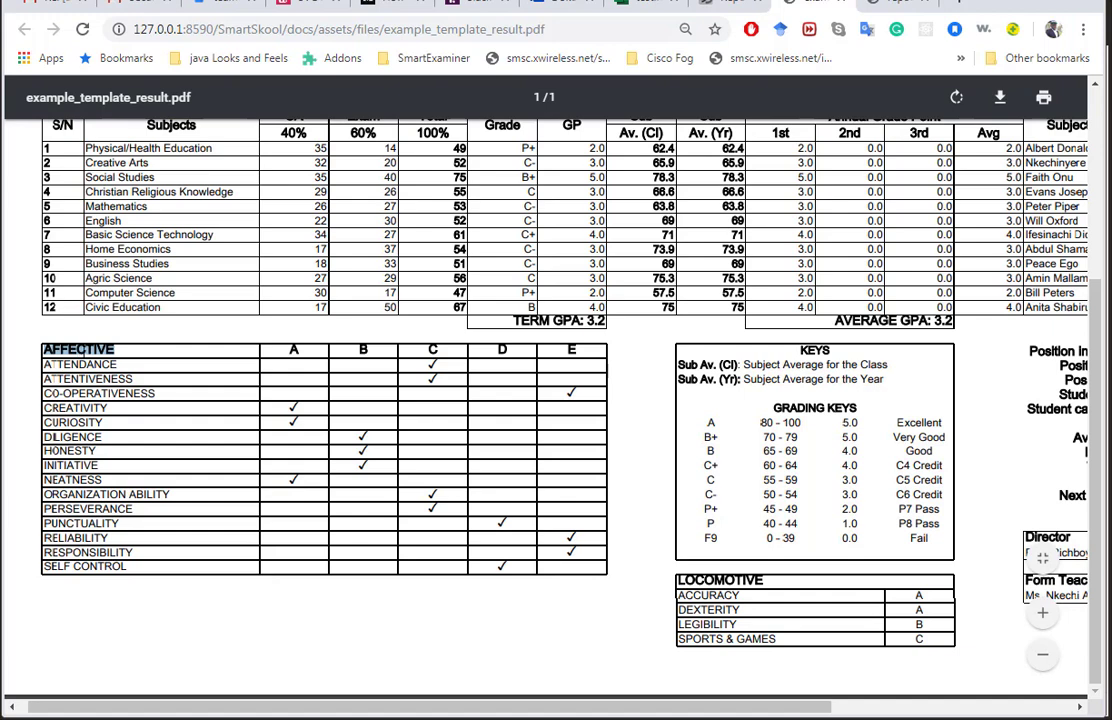
double_click(720, 579)
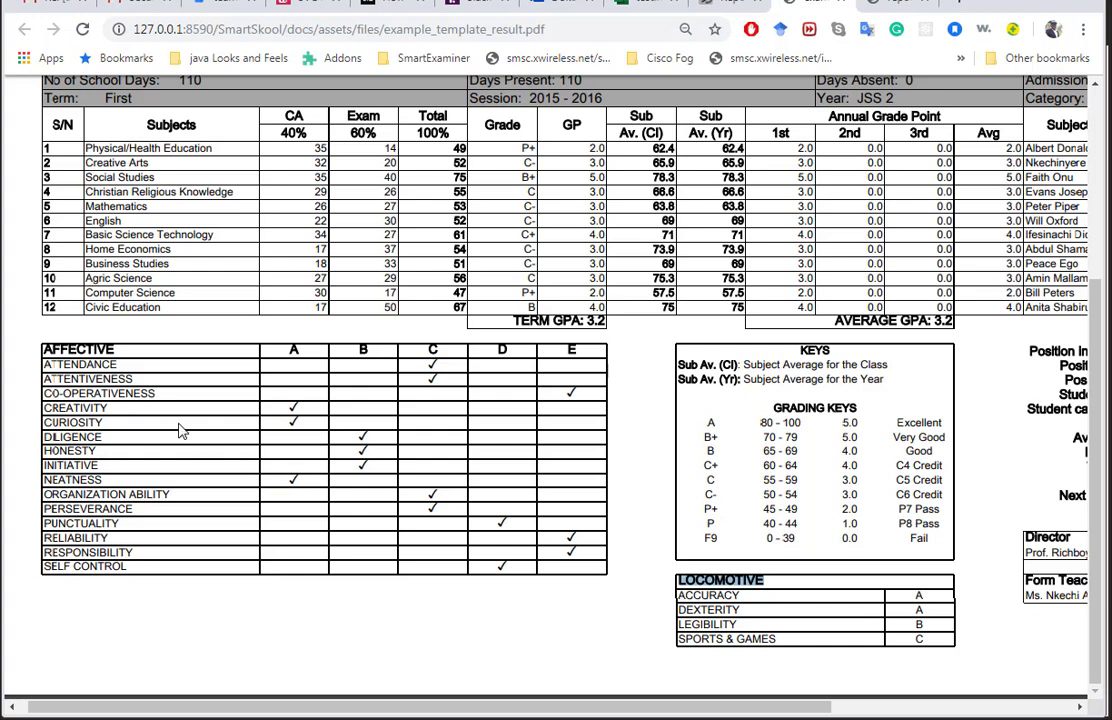
Highlight the whole AFFECTIVE rating table, its title, and the tick marks from the CREATIVITY to the DILIGENCE row
left_click_drag(43, 345, 597, 568)
left_click(597, 568)
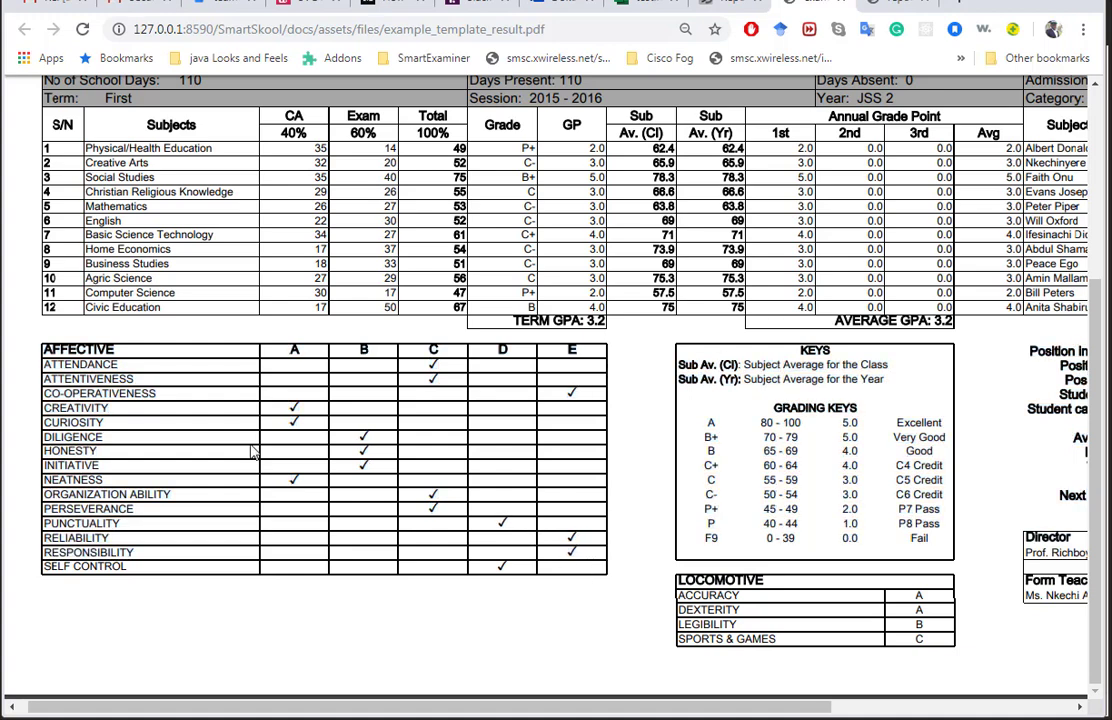
double_click(46, 350)
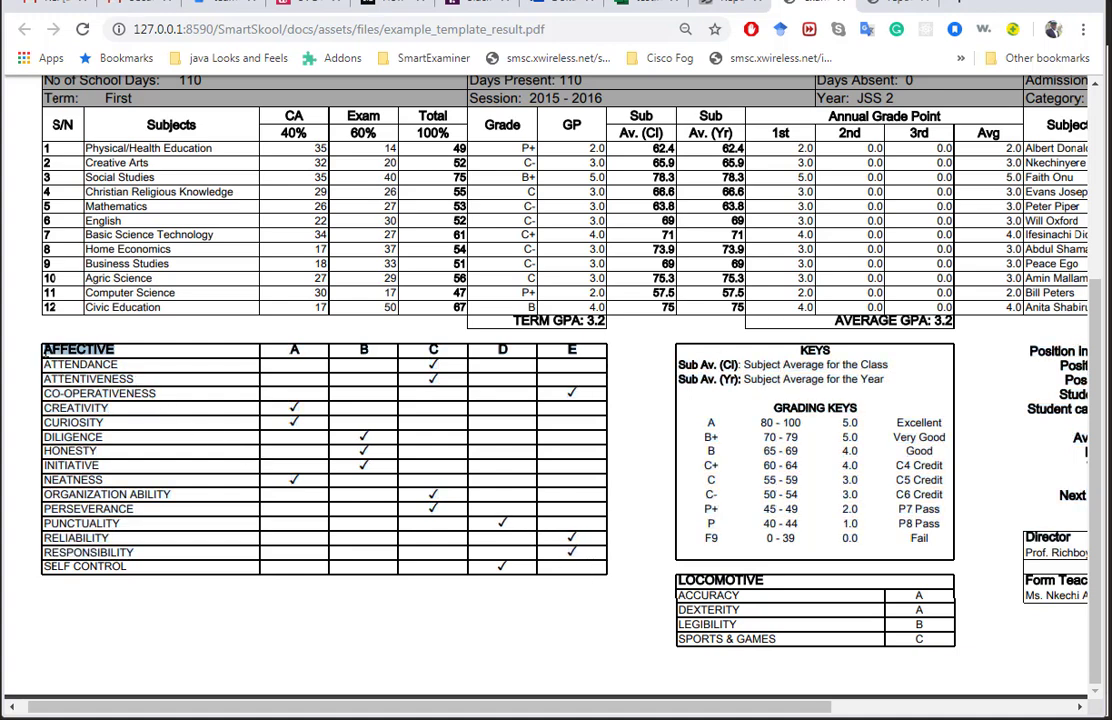
left_click_drag(290, 408, 368, 437)
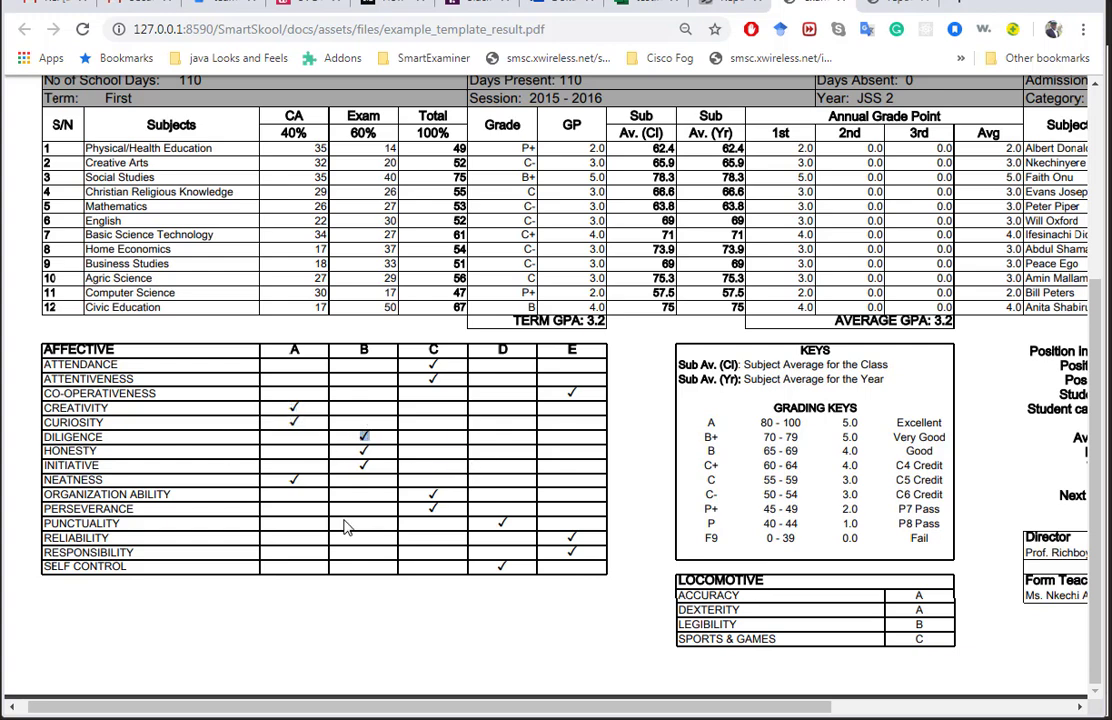
left_click(243, 480)
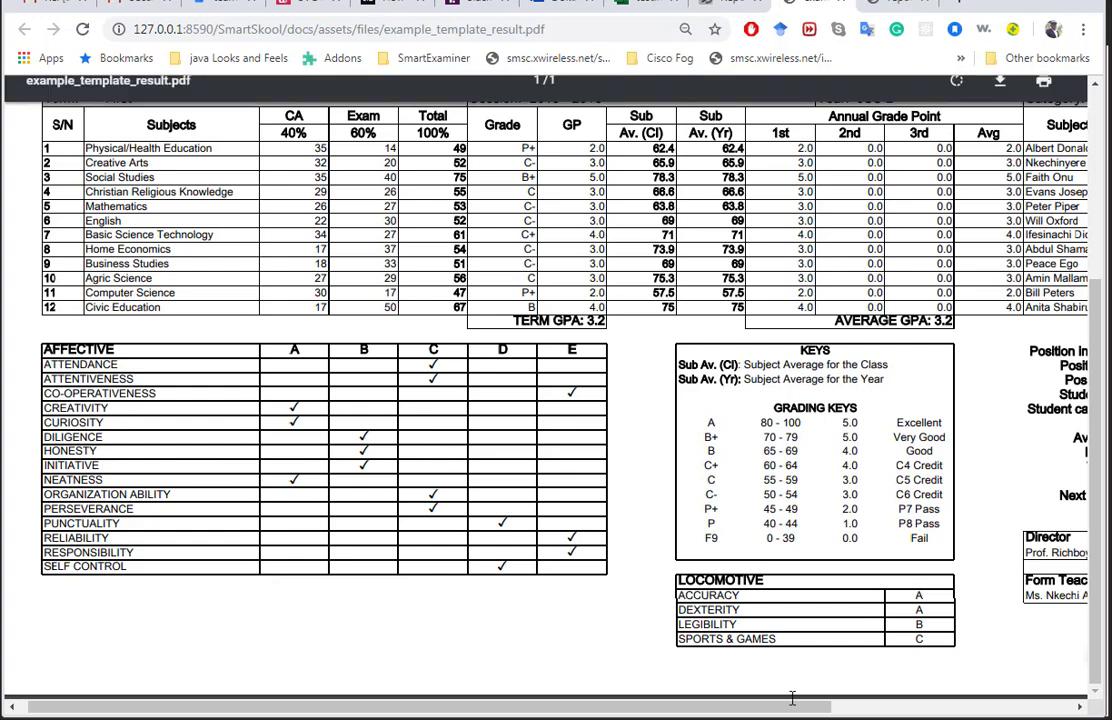
Highlight the LOCOMOTIVE ratings from ACCURACY to SPORTS & GAMES and the letter value beside ACCURACY
left_click_drag(680, 594, 932, 637)
left_click(933, 639)
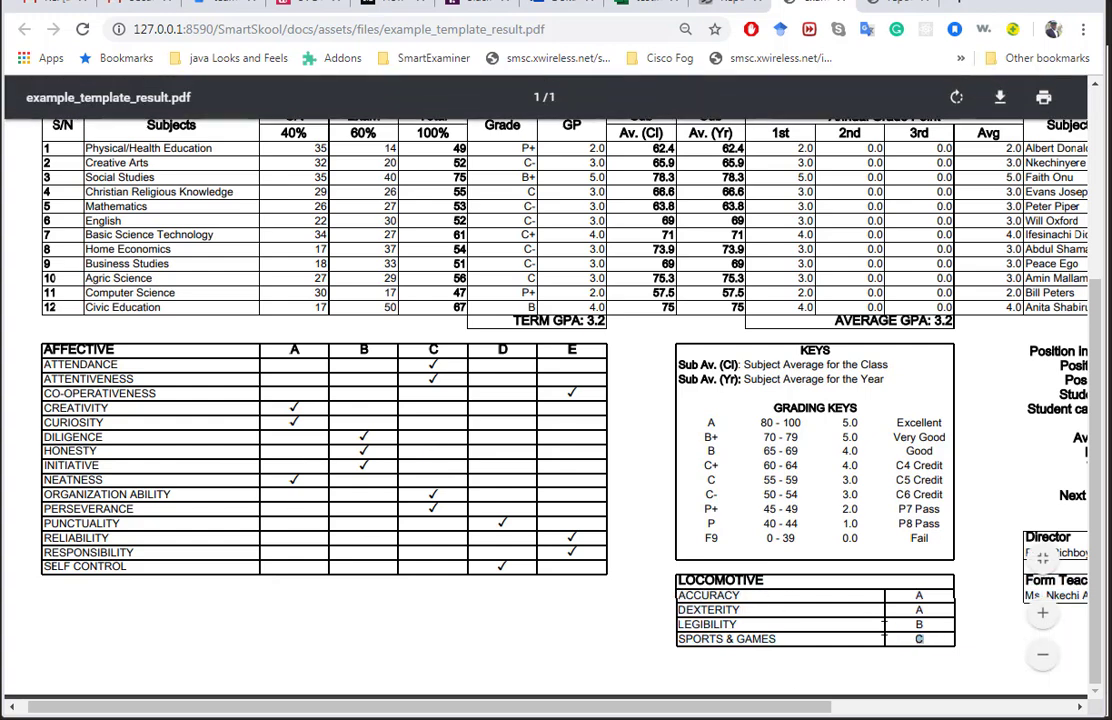
left_click_drag(729, 594, 726, 587)
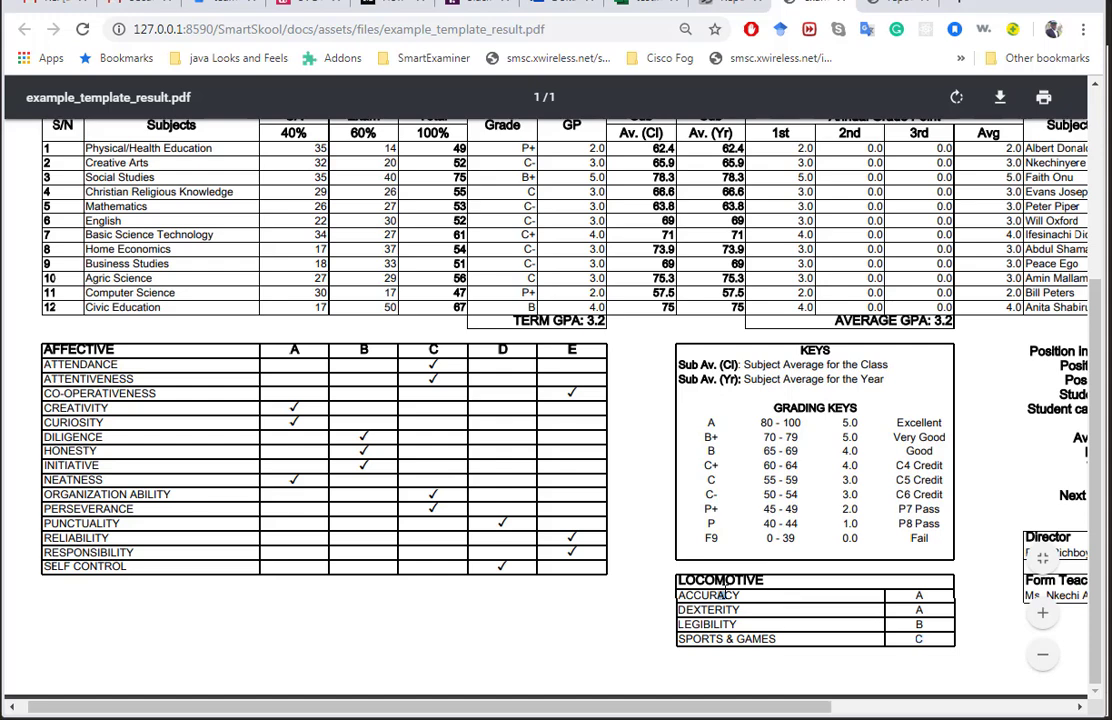
left_click(918, 596)
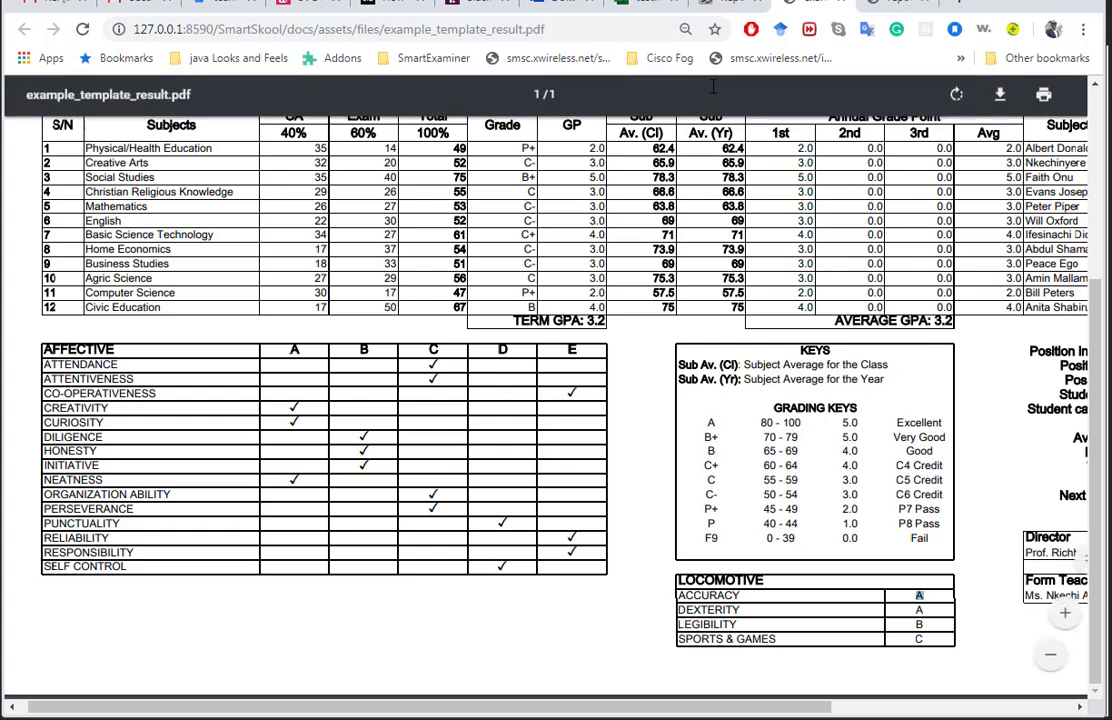
Return to the Report Card Designer documentation and highlight the %RGROUP%X% and %RKEY%X% placeholders
left_click(735, 6)
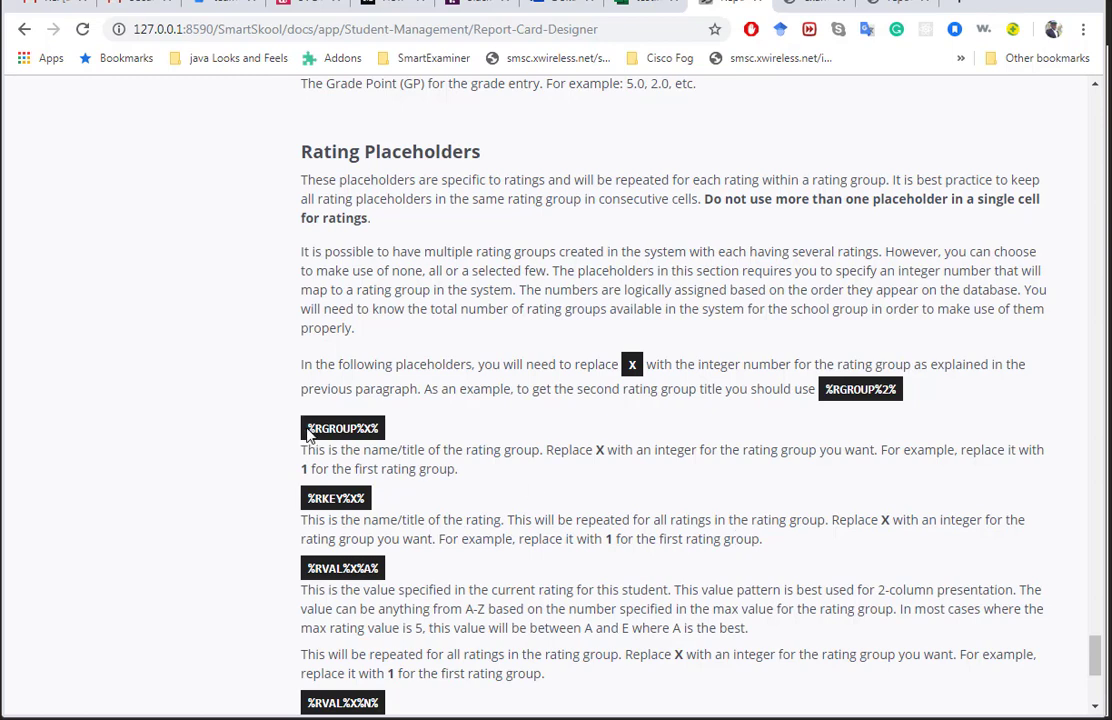
left_click_drag(307, 428, 381, 430)
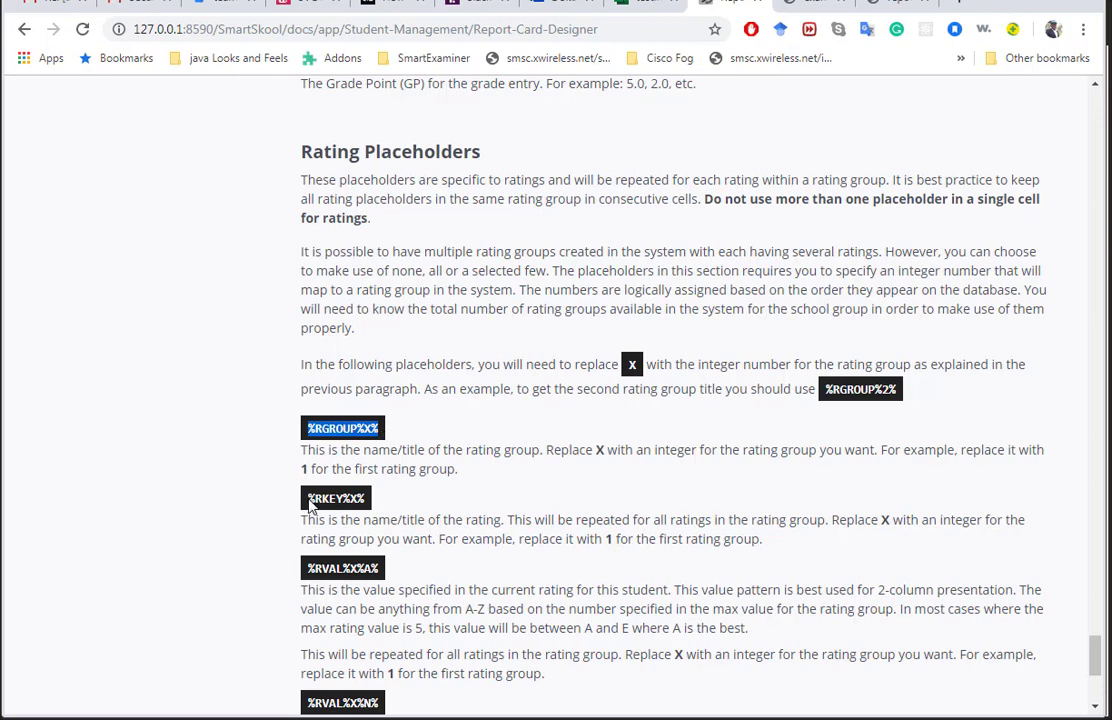
left_click_drag(305, 500, 372, 502)
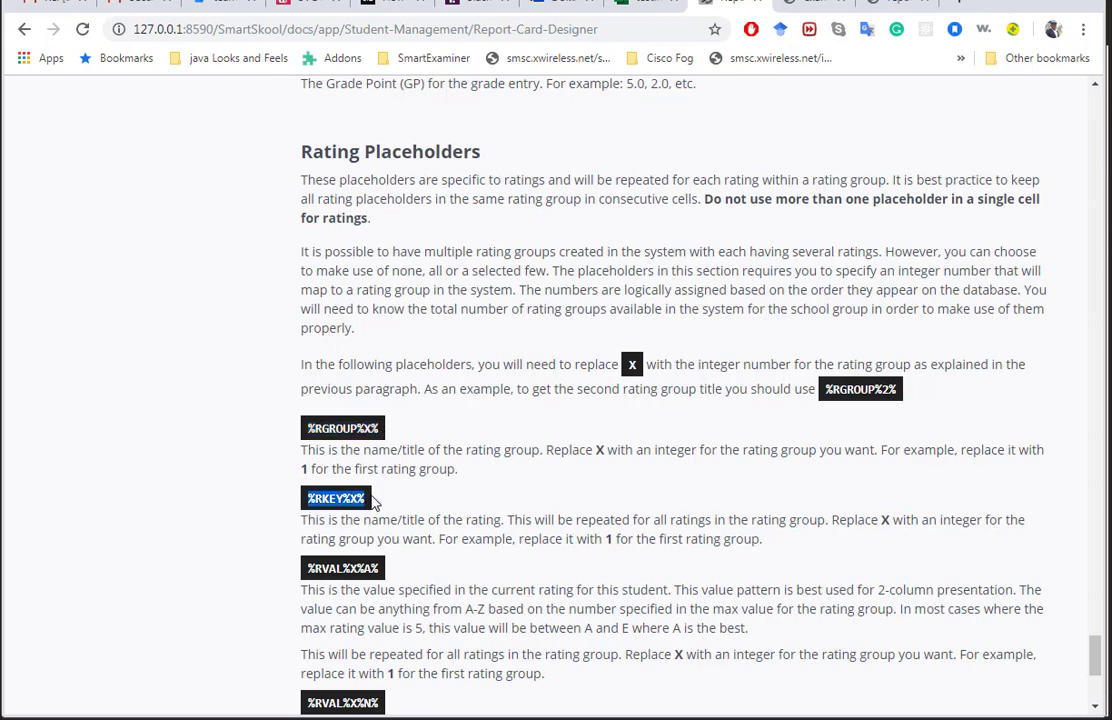
Switch to the testing-template workbook and select the %RGROUP%1% title cell, its whole placeholder row, %RKEY%1%, and the first %RVAL%1%T% cell
left_click(652, 5)
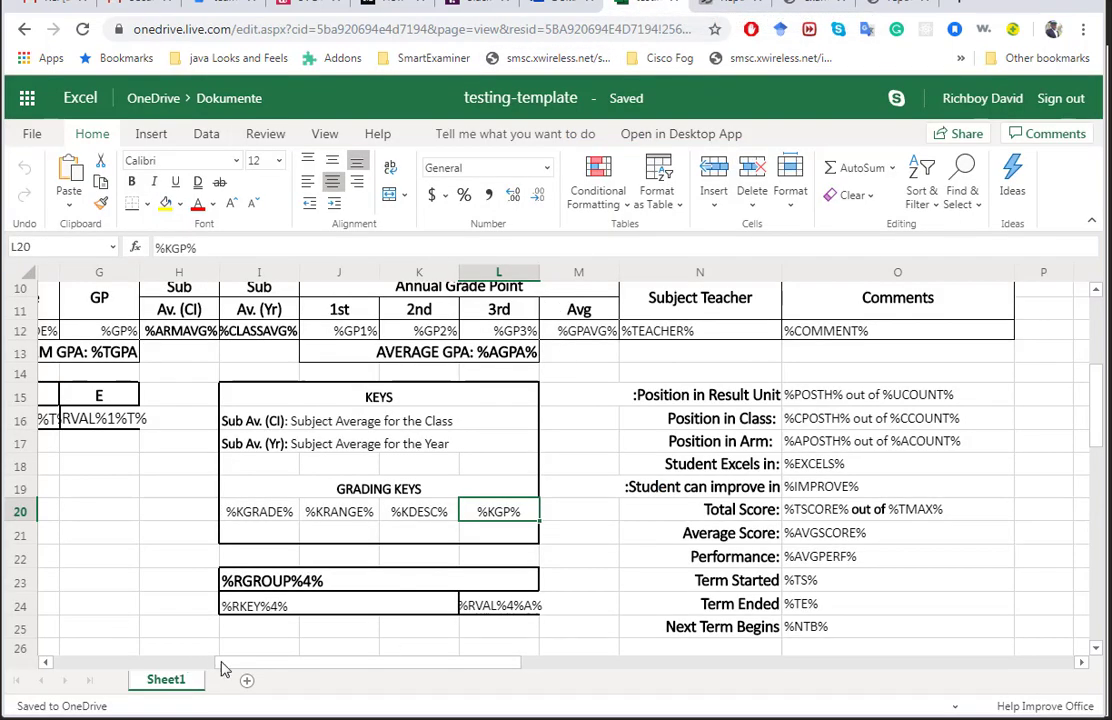
left_click_drag(222, 664, 68, 651)
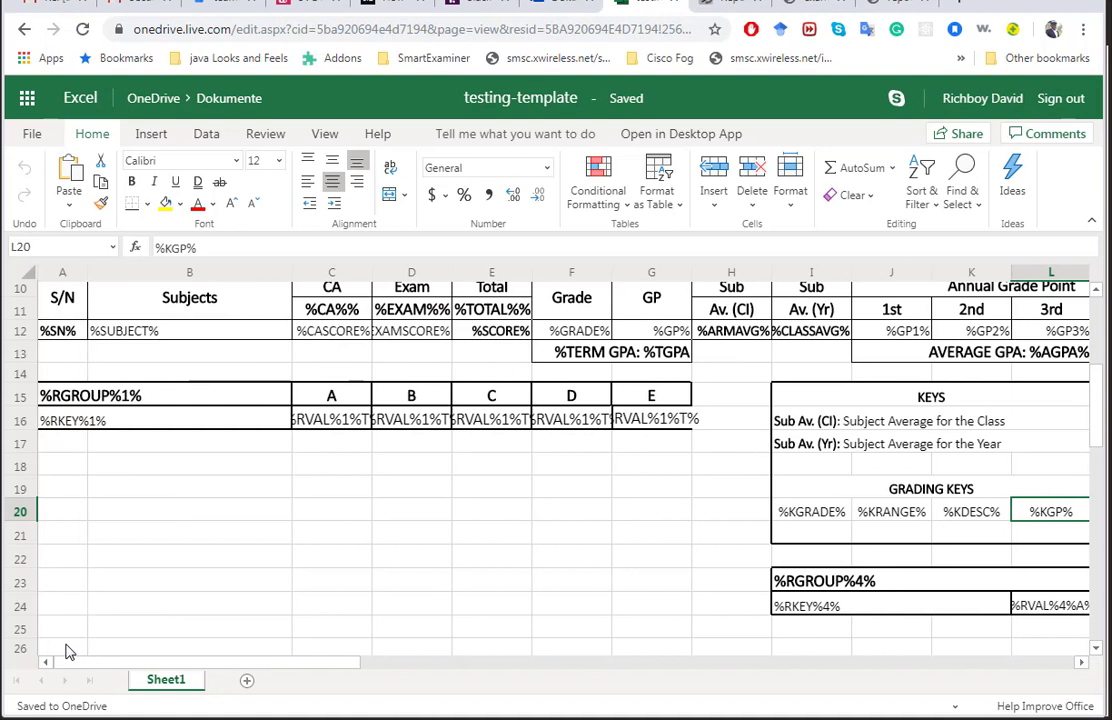
left_click(165, 398)
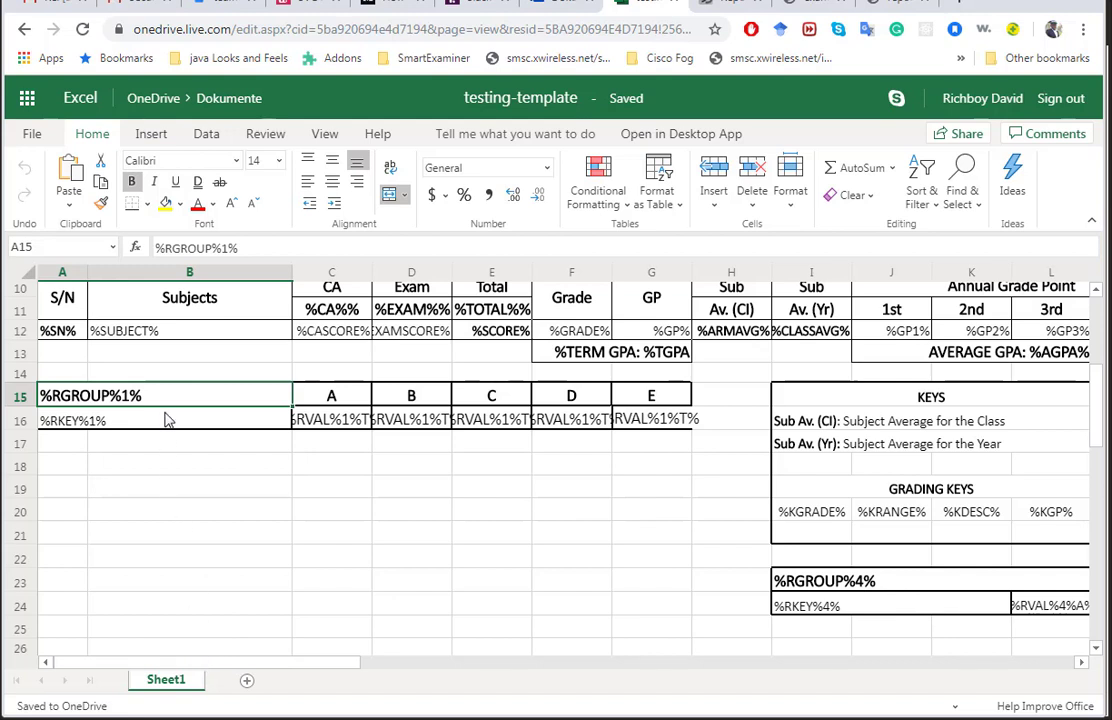
left_click_drag(42, 420, 658, 418)
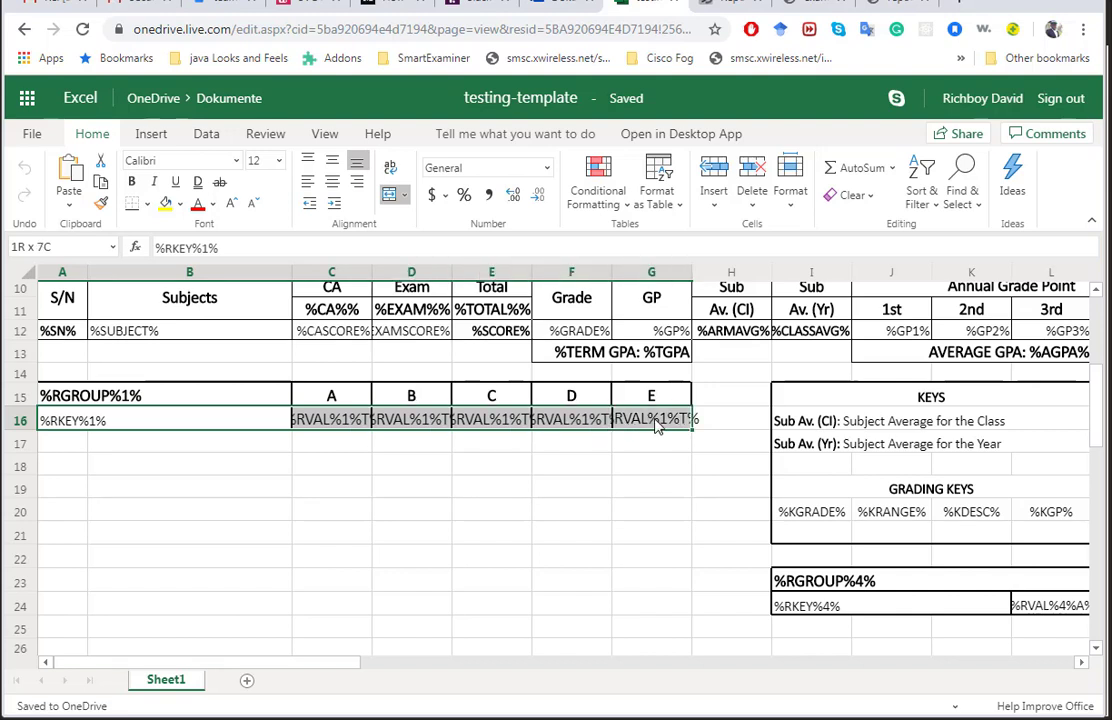
left_click(62, 424)
left_click(320, 424)
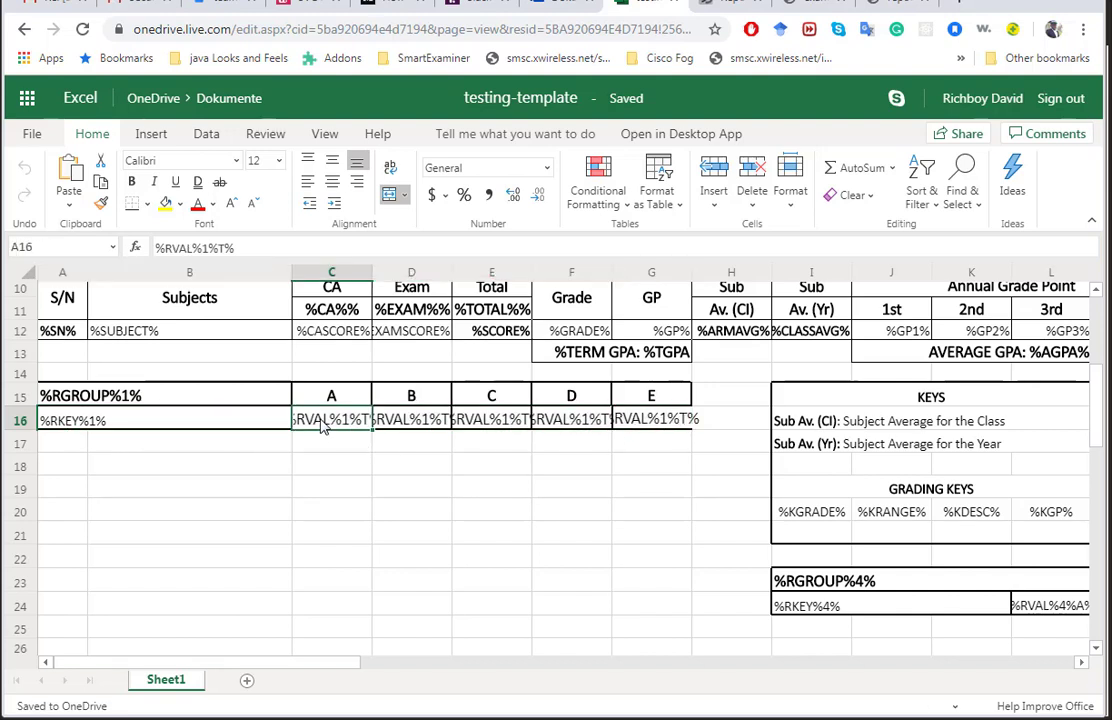
Return to the Report Card Designer documentation and highlight the %RKEY%X% placeholder under Rating Placeholders
left_click(716, 9)
left_click(377, 514)
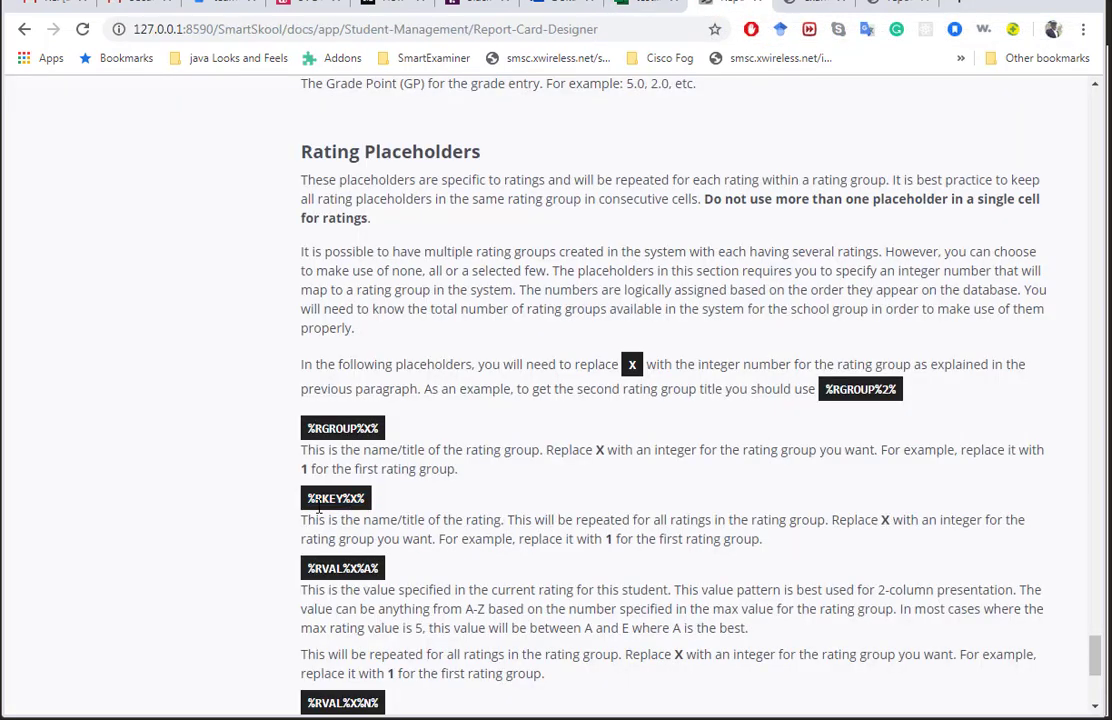
left_click_drag(307, 498, 370, 503)
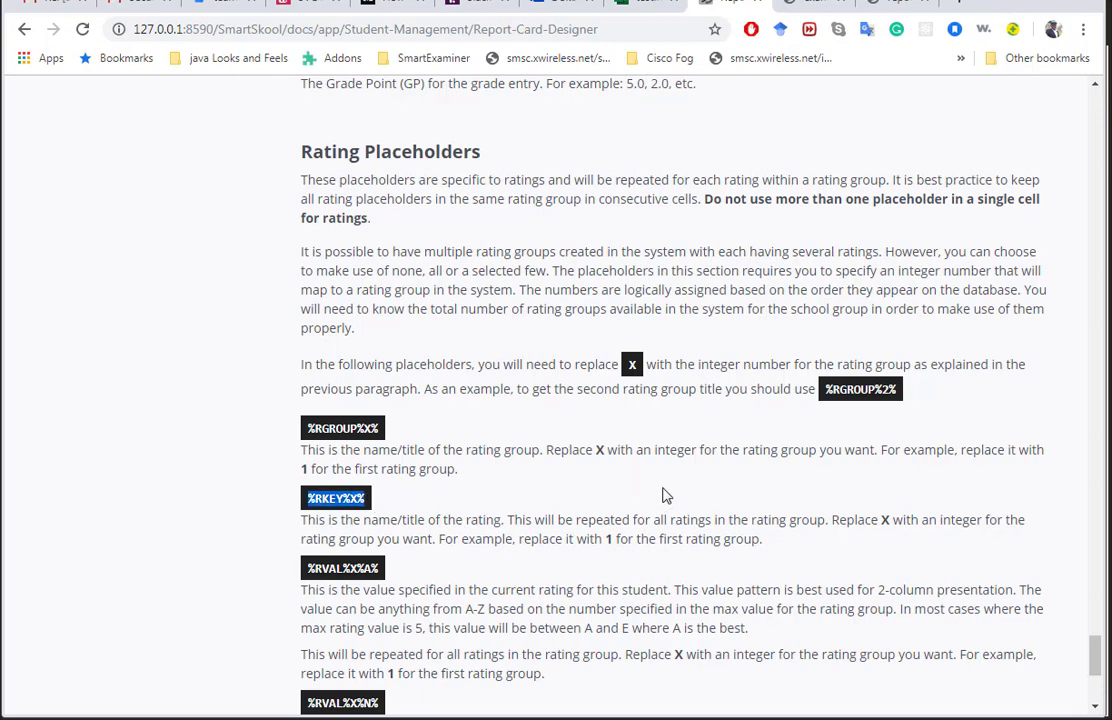
left_click(630, 494)
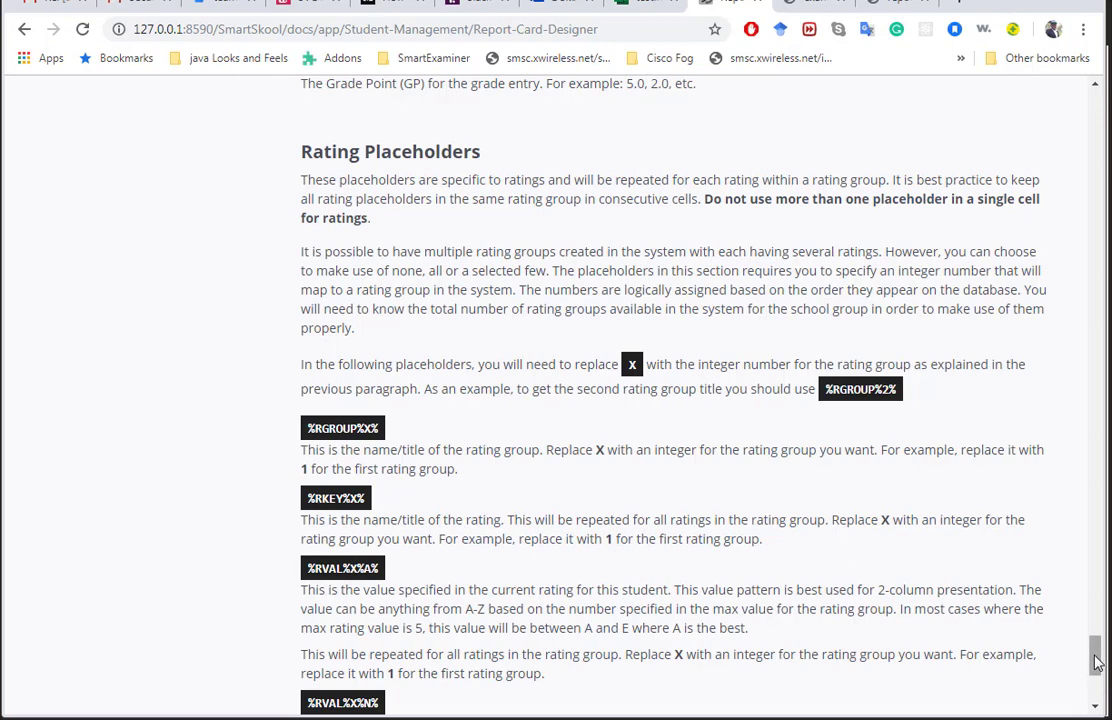
Highlight the X in the %RKEY%X% description, the whole %RVAL%X%A% placeholder, and the letter A within it
left_click_drag(1095, 660, 1097, 675)
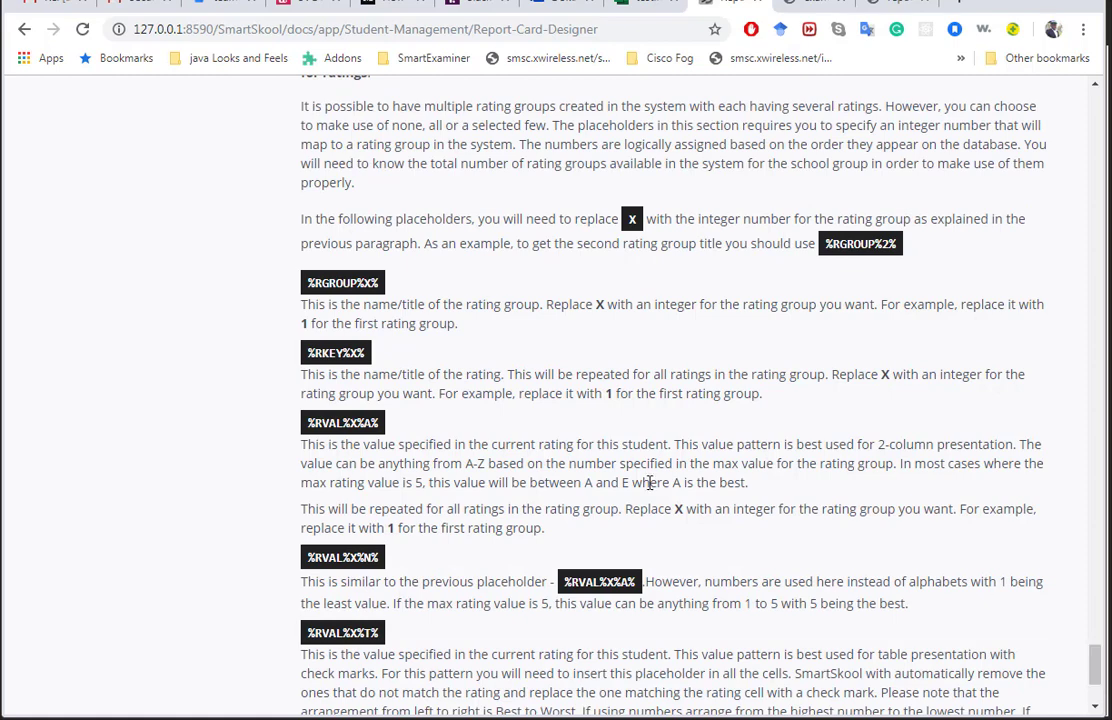
double_click(884, 374)
left_click(307, 306)
left_click(255, 330)
left_click_drag(308, 423, 380, 422)
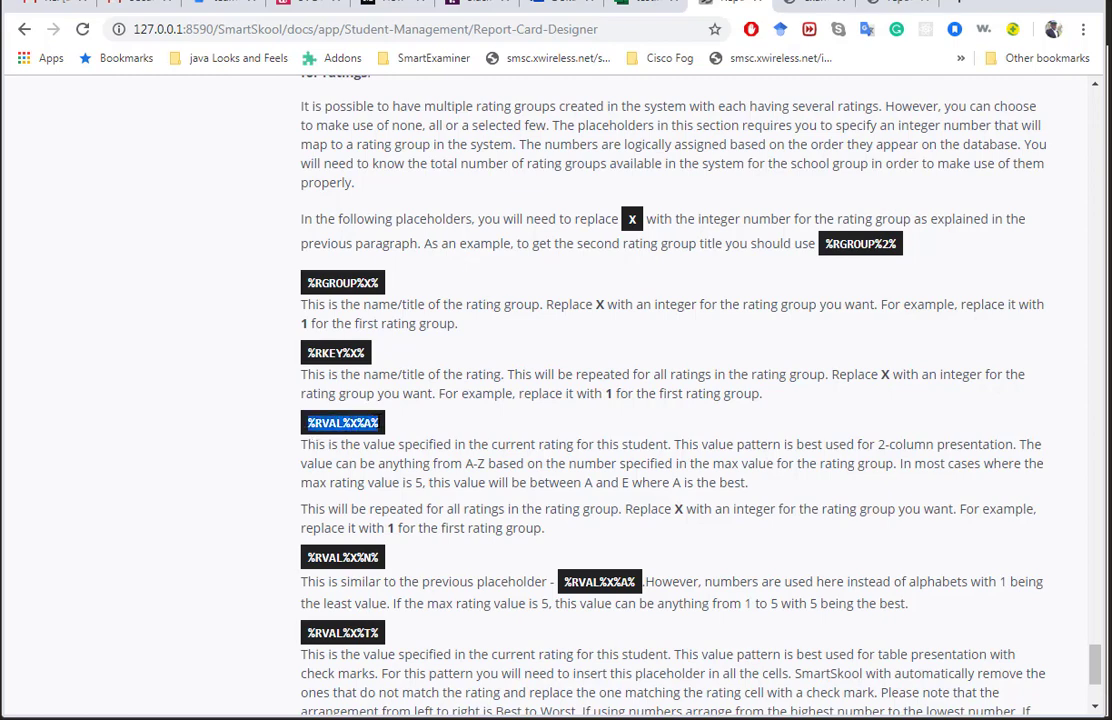
left_click(390, 424)
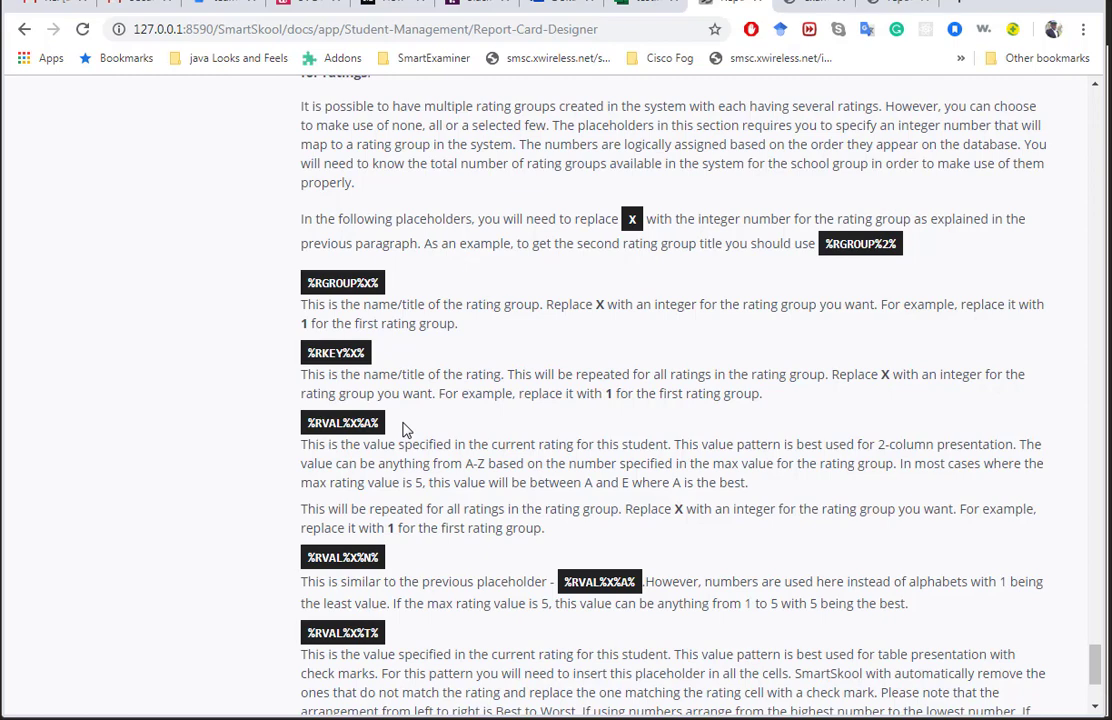
double_click(373, 423)
Switch to the testing-template workbook, select the %RKEY%4% cell, and highlight the A inside the %RVAL%4%A% placeholder in L24
left_click(648, 5)
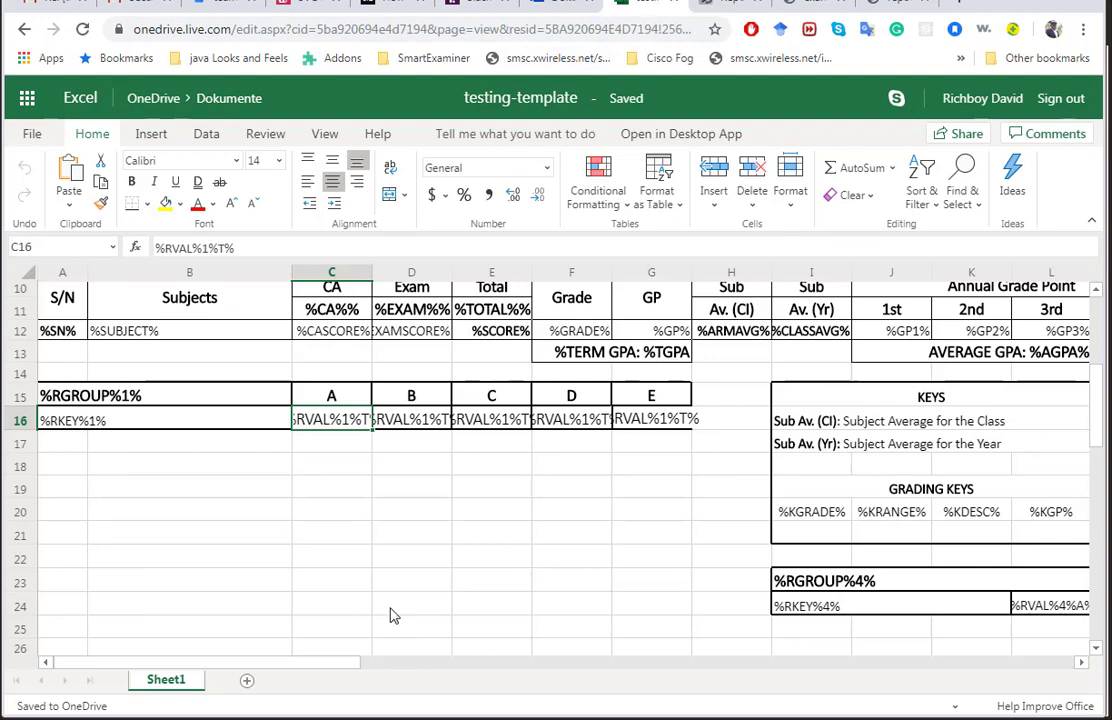
left_click_drag(195, 668, 300, 663)
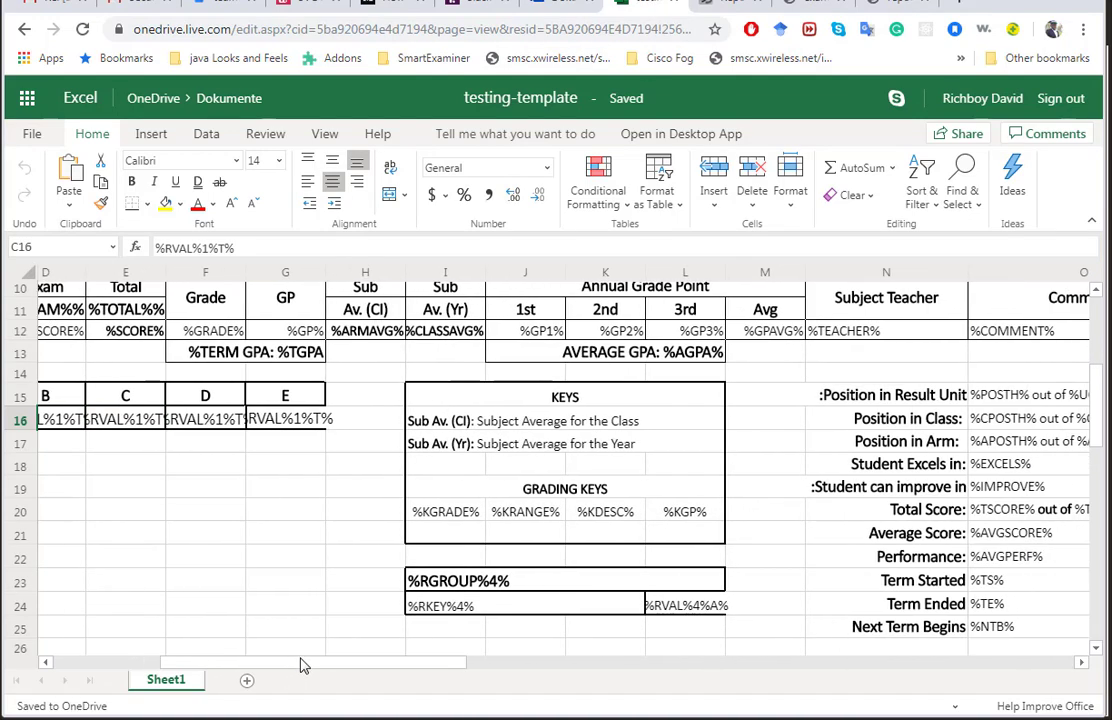
left_click(458, 612)
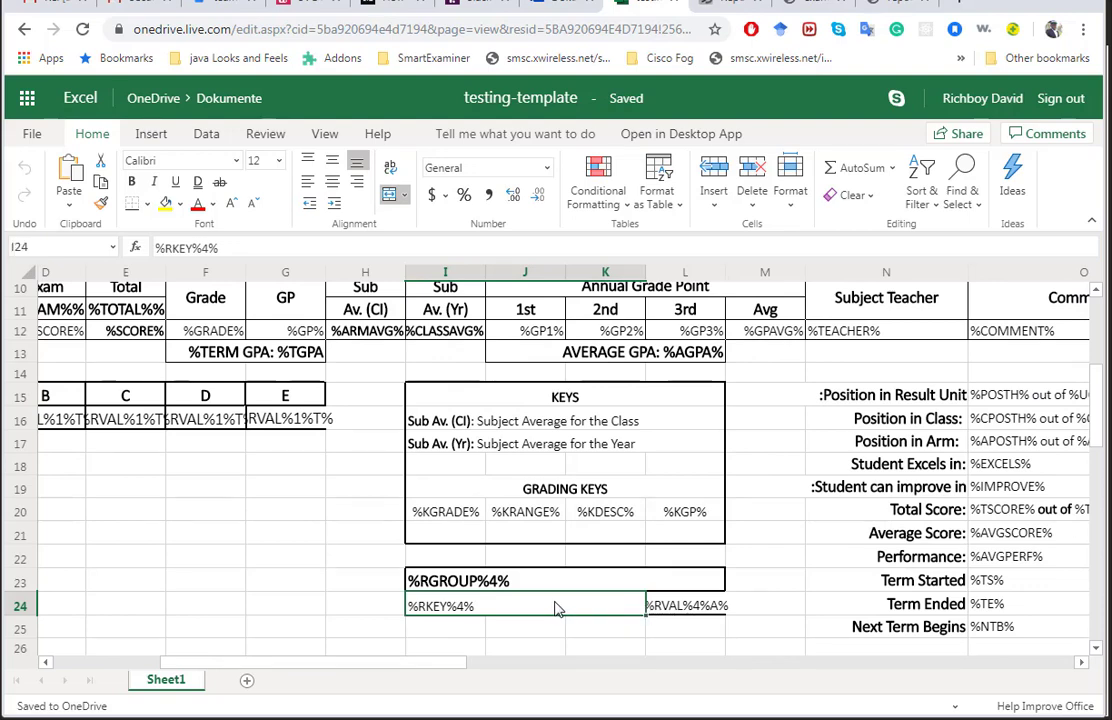
left_click(680, 611)
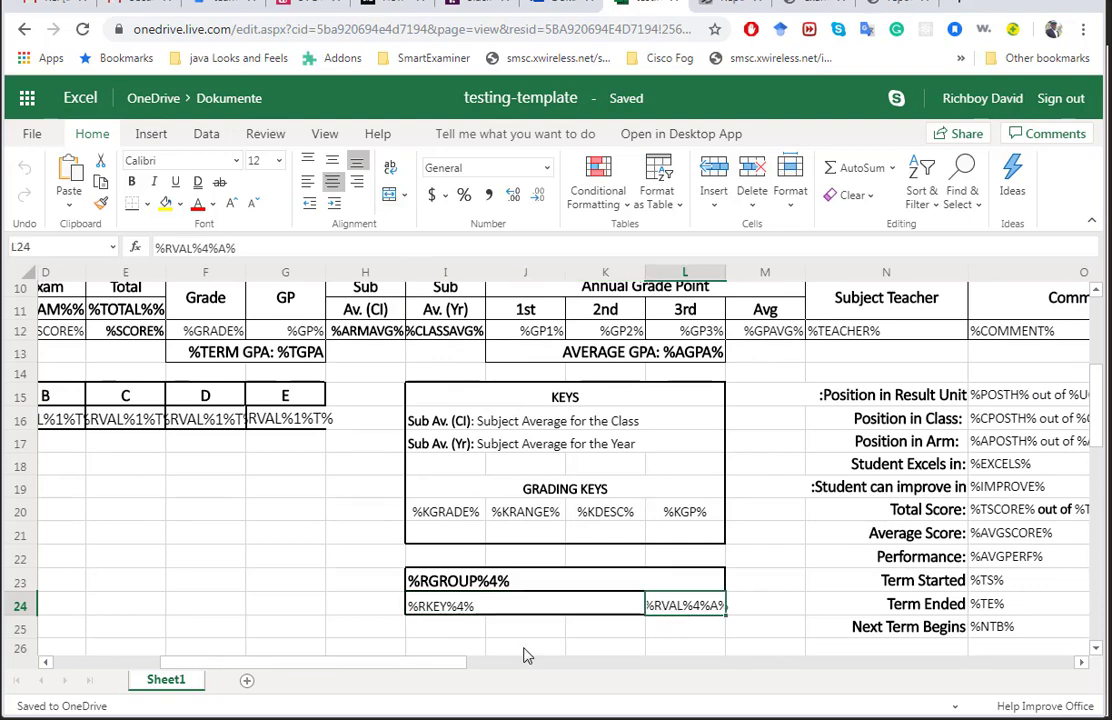
left_click_drag(453, 665, 477, 663)
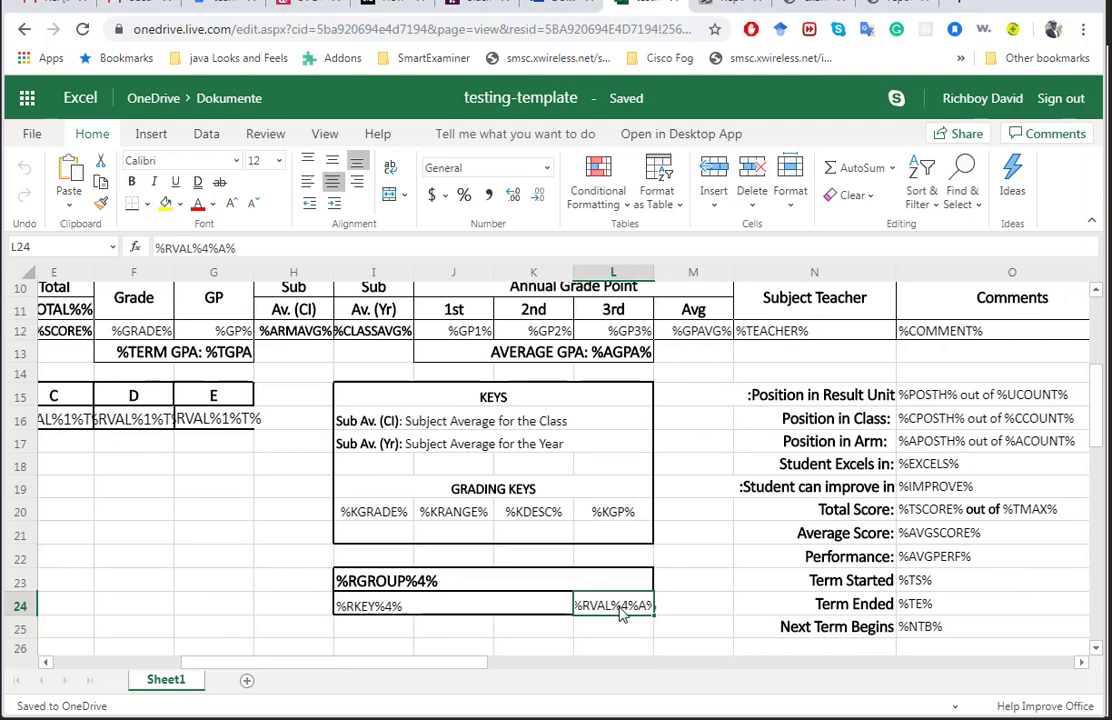
double_click(638, 606)
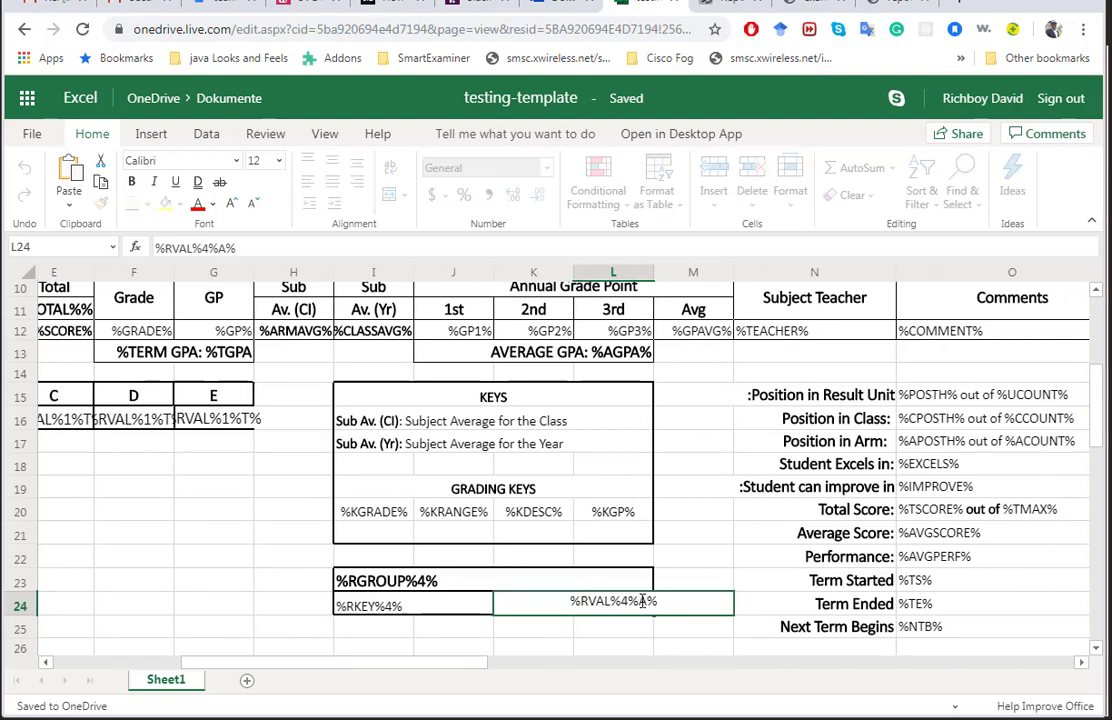
left_click_drag(638, 602, 648, 602)
Switch to example_template_result.pdf, highlight the letter rating beside SPORTS & GAMES, and return to the Report Card Designer documentation
left_click(800, 5)
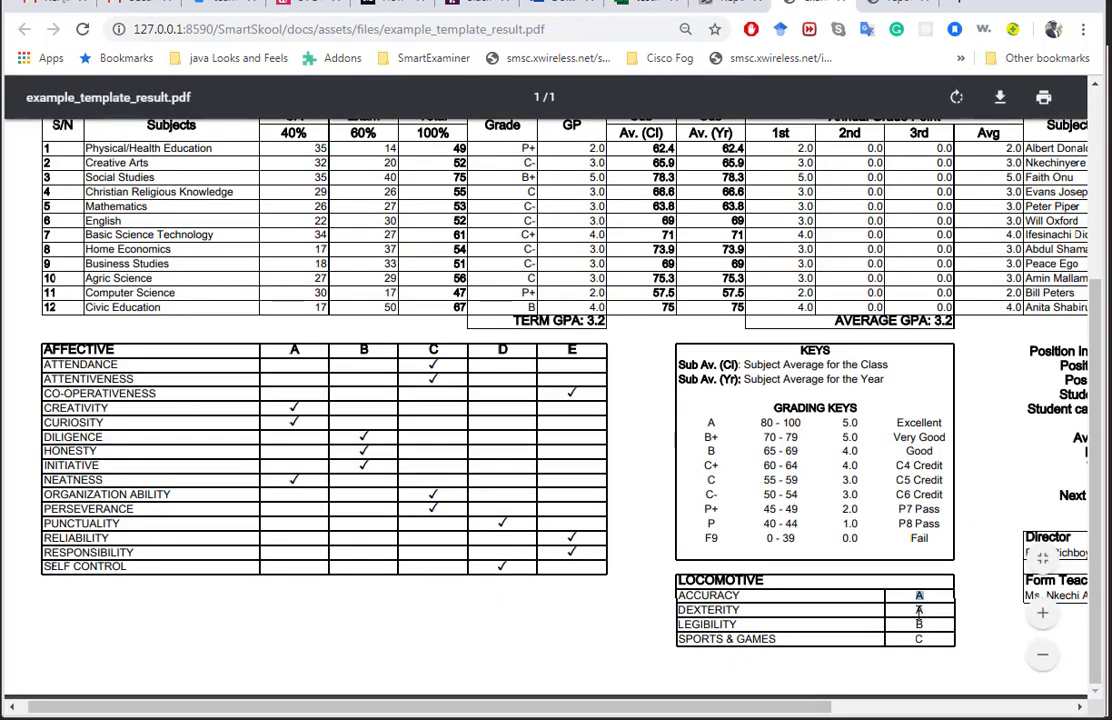
double_click(919, 638)
left_click(714, 5)
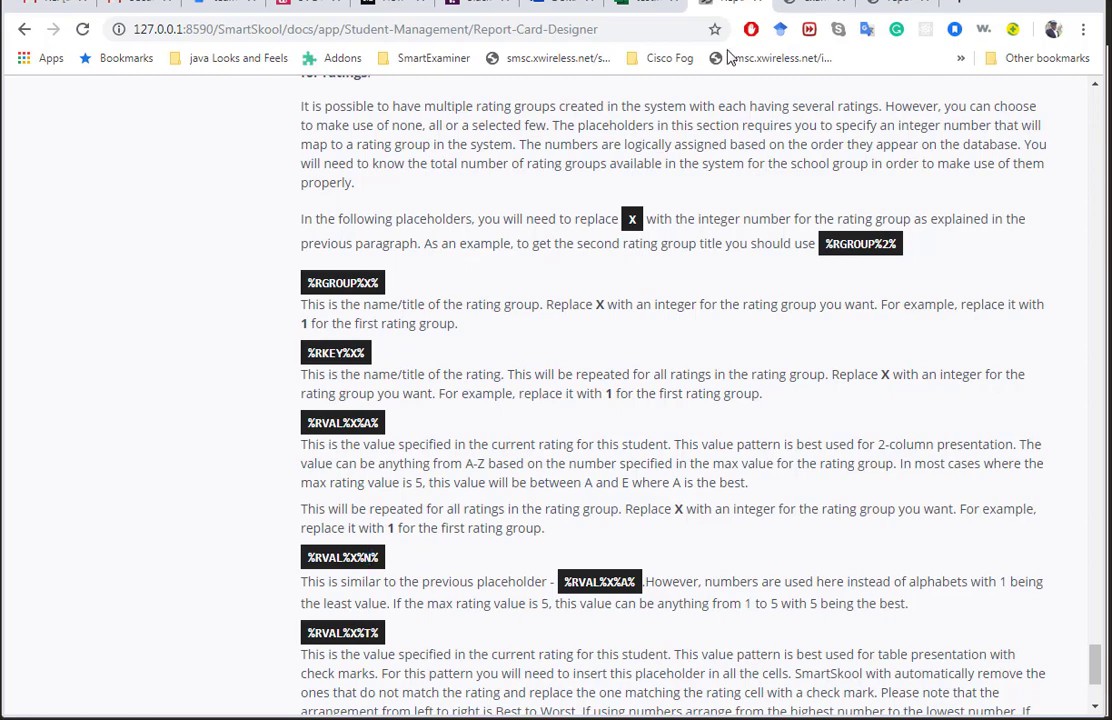
Go back to the testing-template workbook and open L24 to highlight the A in %RVAL%4%A%, leaving the cell unedited
left_click(645, 8)
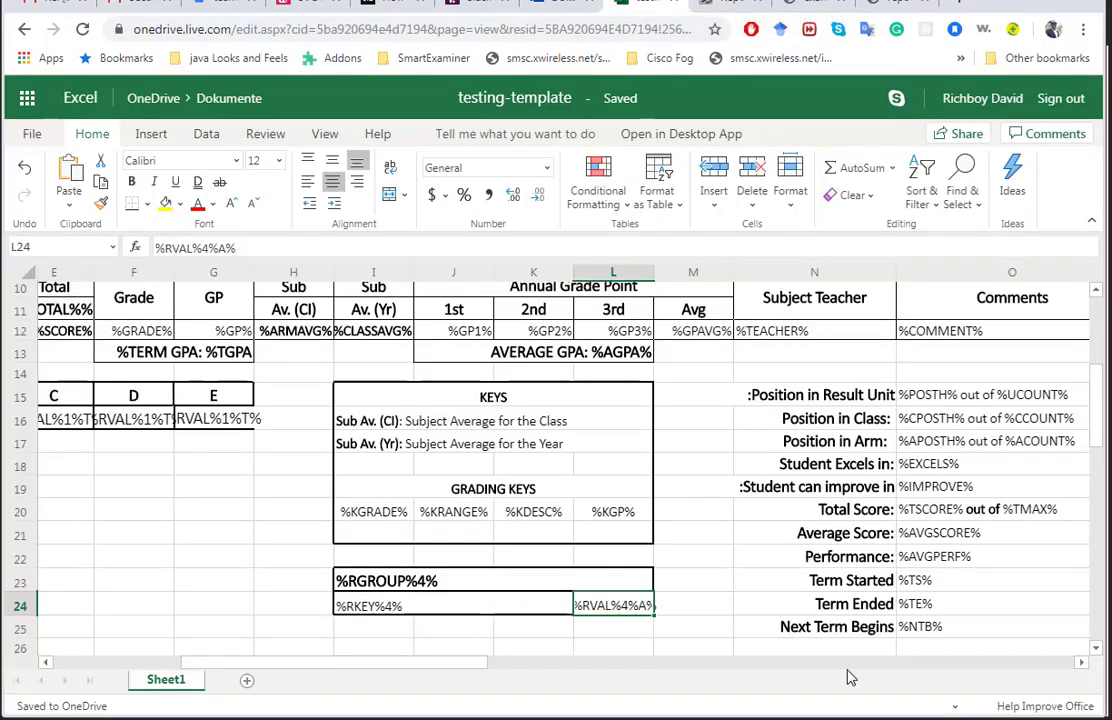
double_click(641, 605)
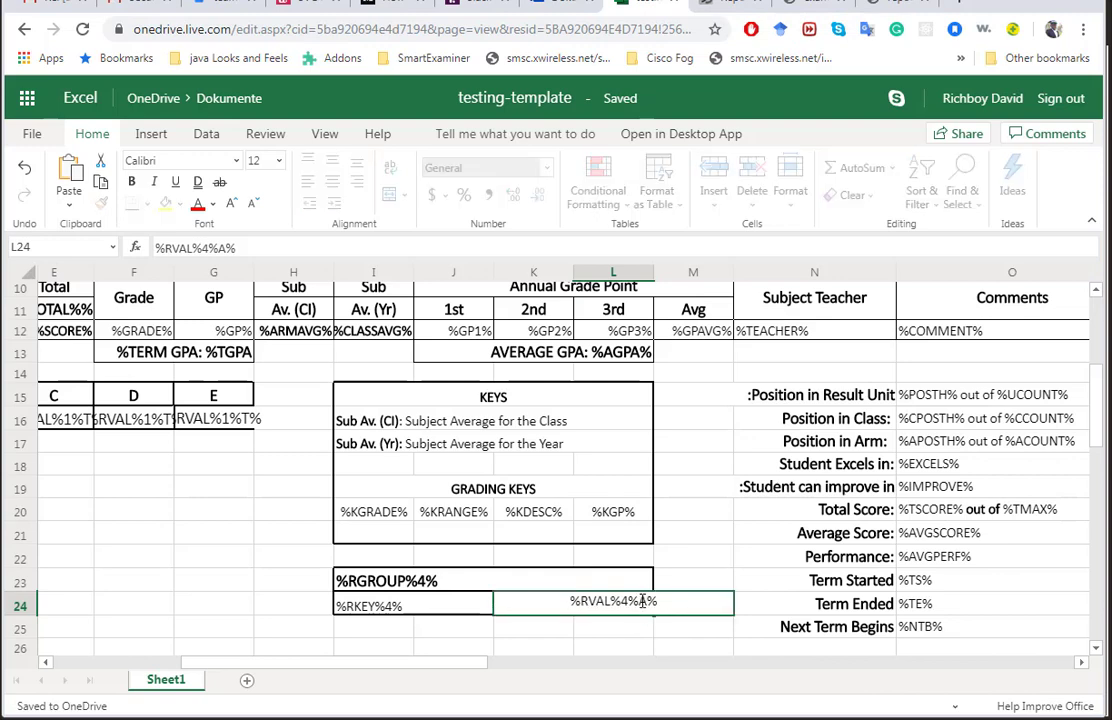
double_click(643, 601)
left_click(720, 583)
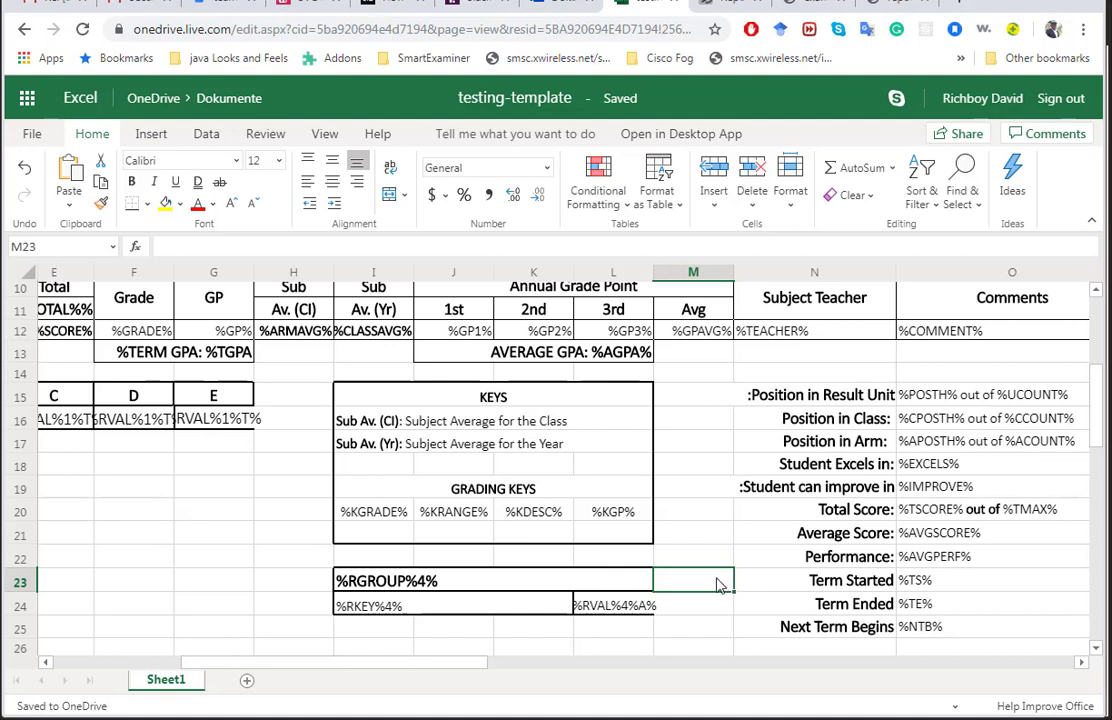
left_click_drag(453, 665, 318, 668)
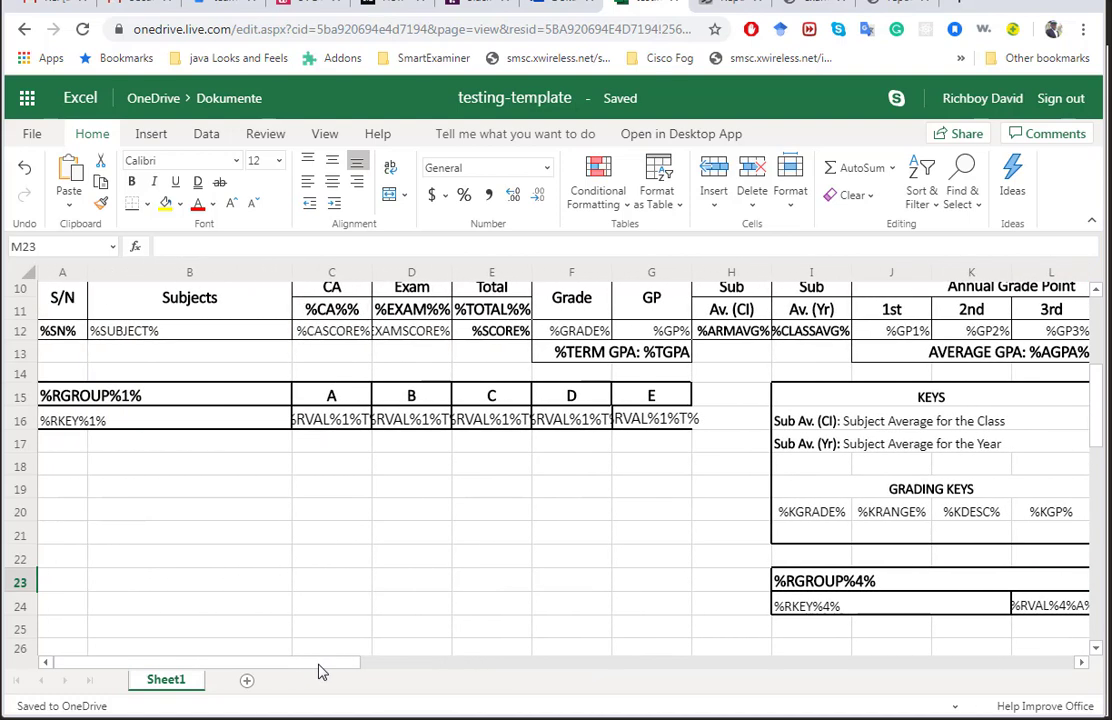
Switch to the Report Card Designer documentation and highlight the T in the %RVAL%X%T% placeholder to examine its table-with-check-marks description
left_click(706, 12)
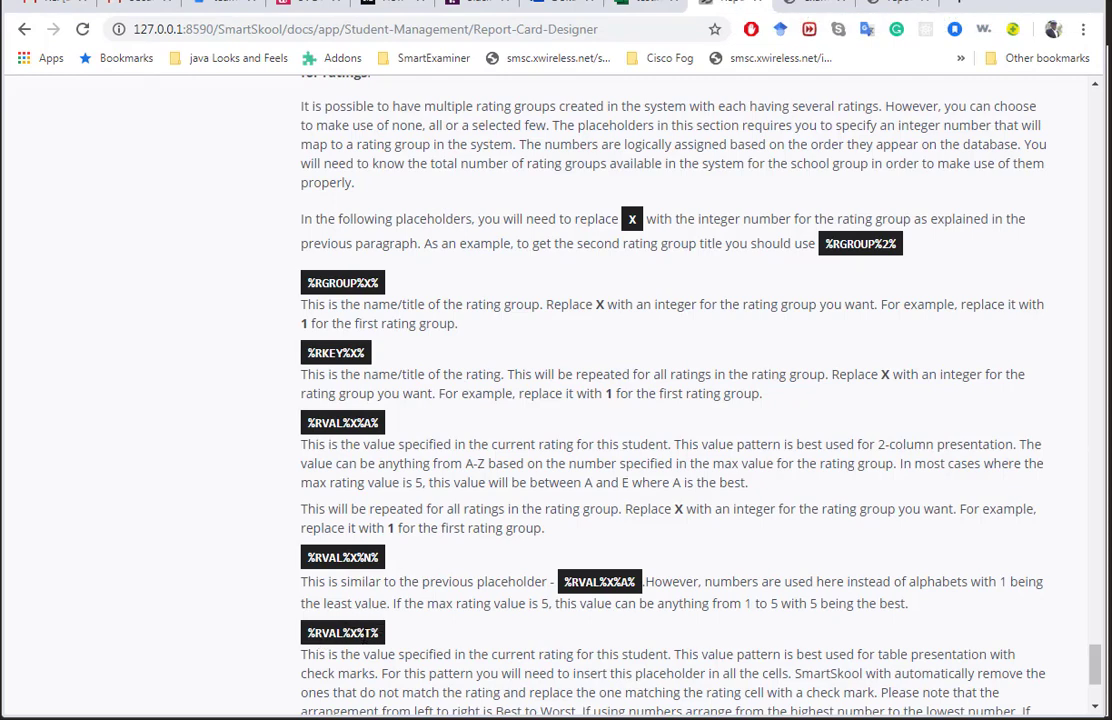
double_click(369, 633)
scroll(722, 588, "down", 1)
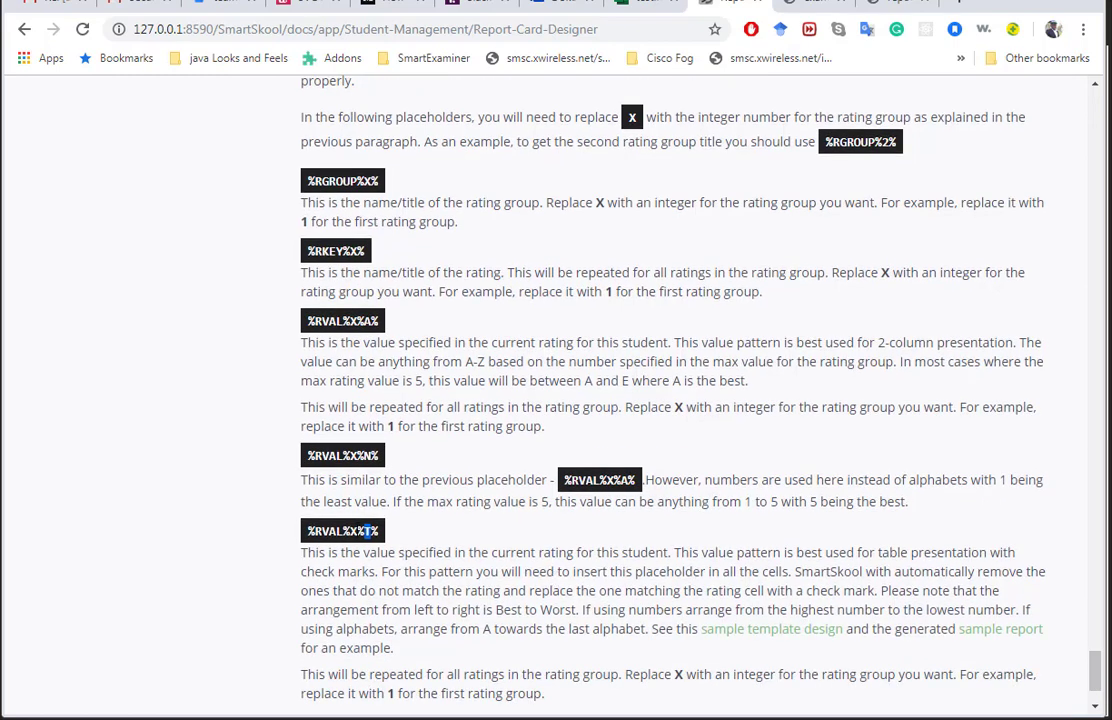
Return to the testing-template workbook and select each %RVAL%1%T% cell in row 16 under the A to E headings
left_click(650, 5)
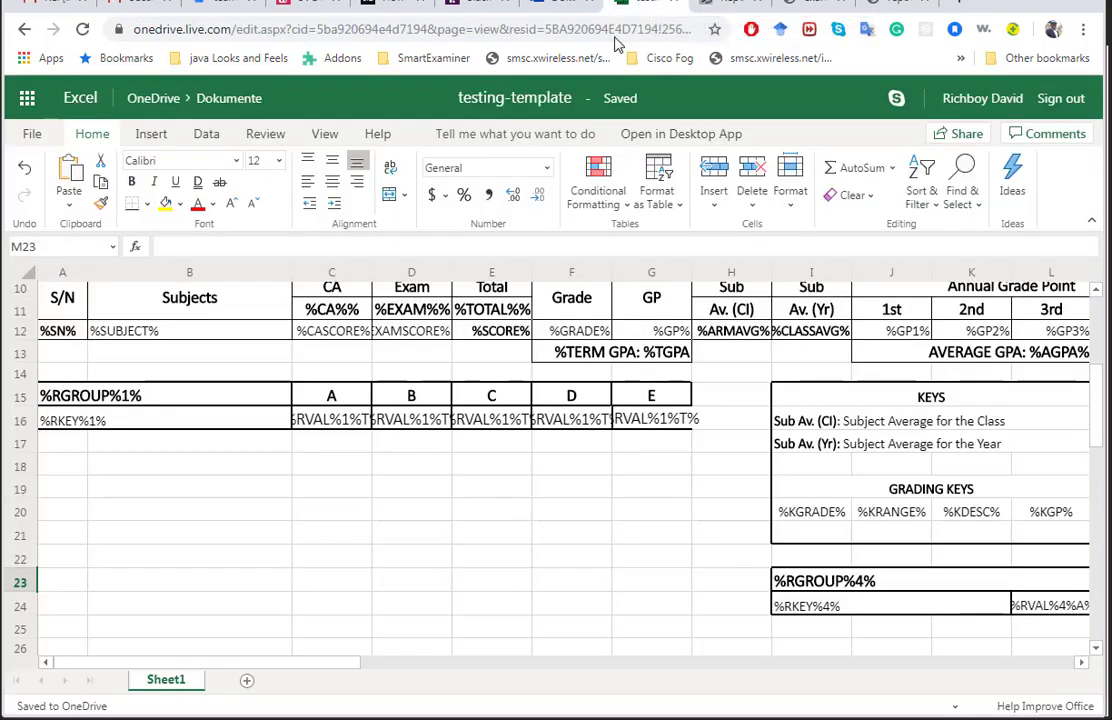
left_click(333, 420)
left_click(410, 420)
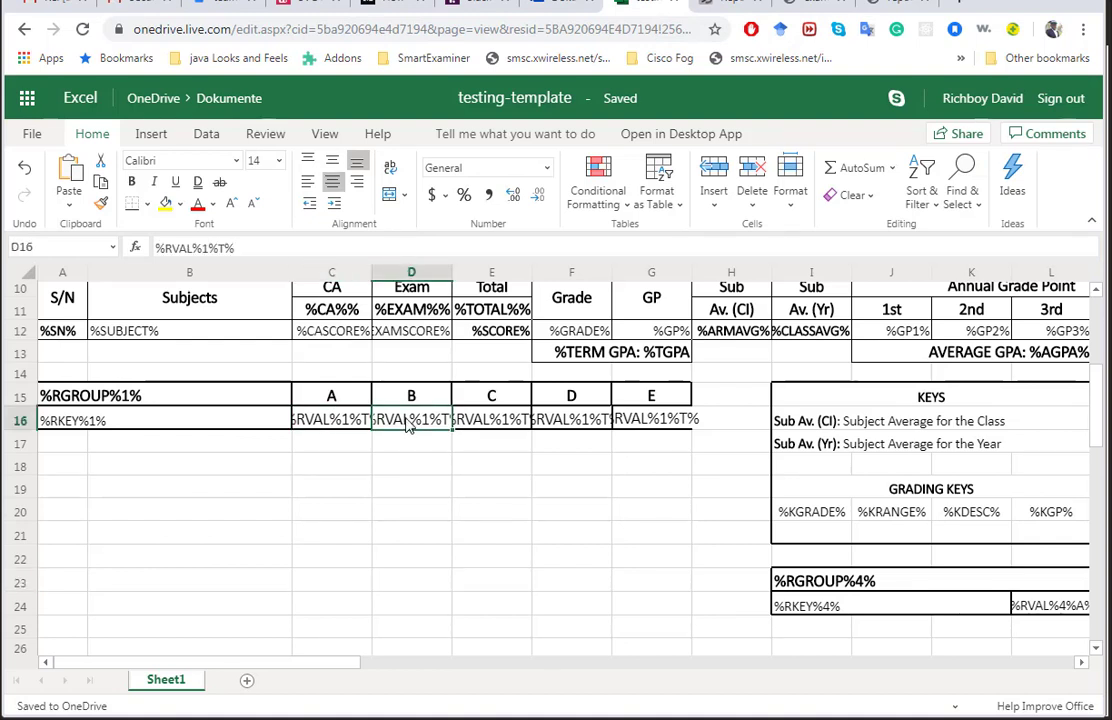
left_click(495, 420)
left_click(568, 424)
left_click(636, 425)
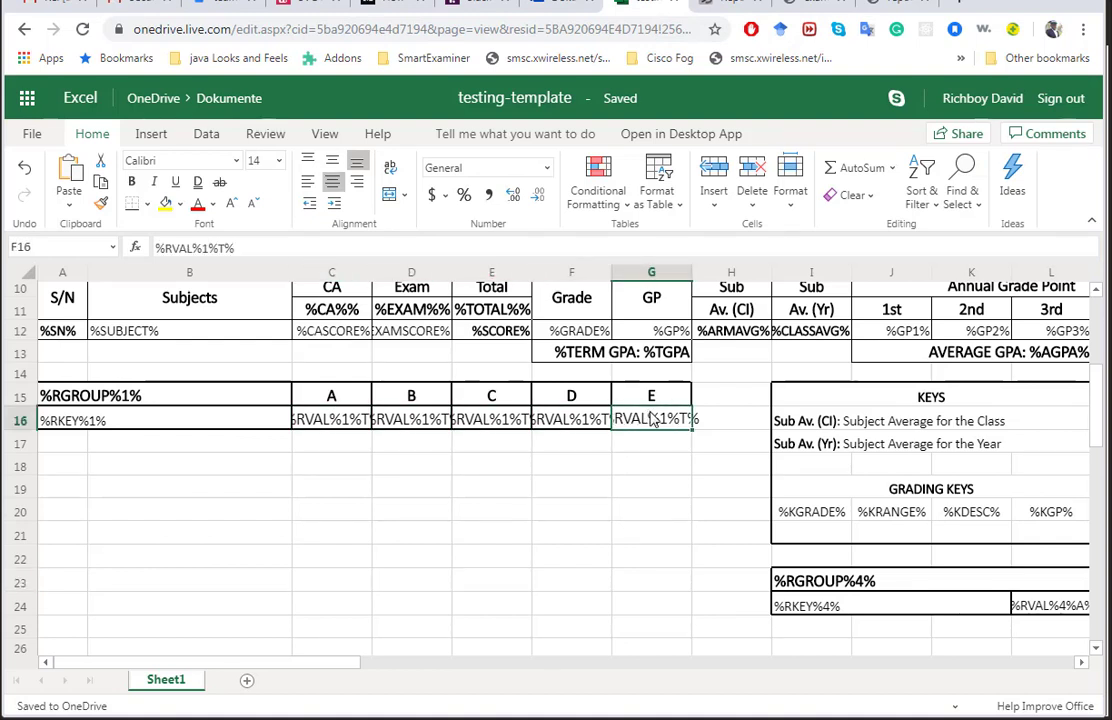
Highlight the T inside the %RVAL%1%T% placeholders in C16 and D16, and select the cells under D and E without editing them
double_click(366, 420)
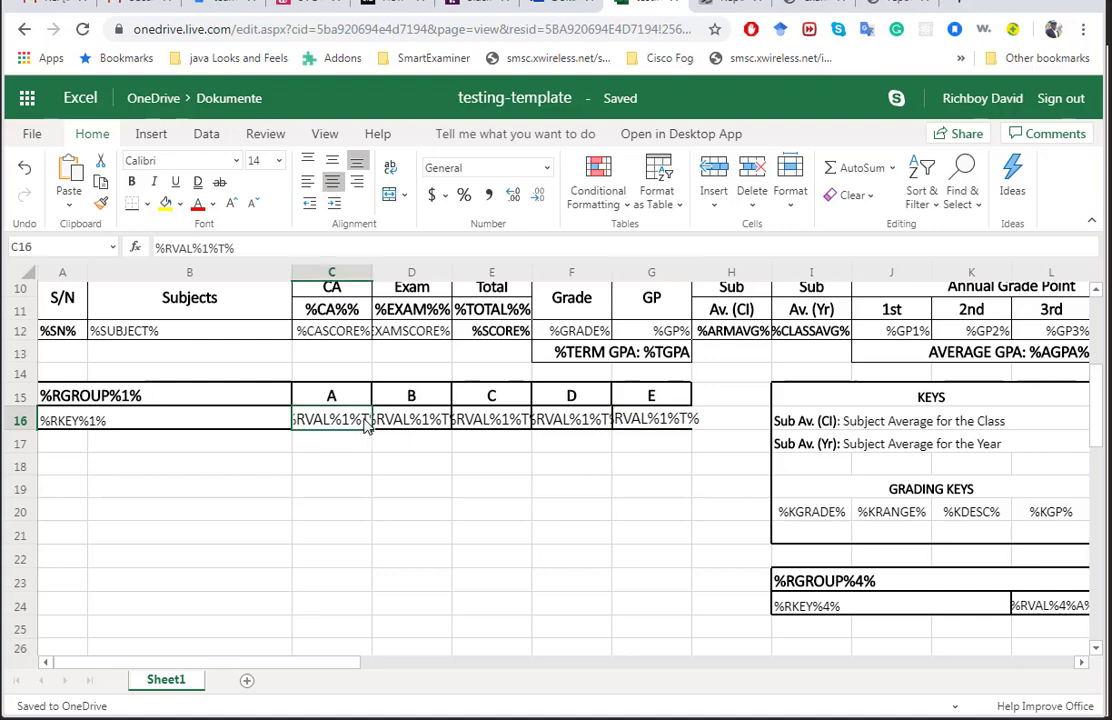
left_click_drag(401, 419, 410, 419)
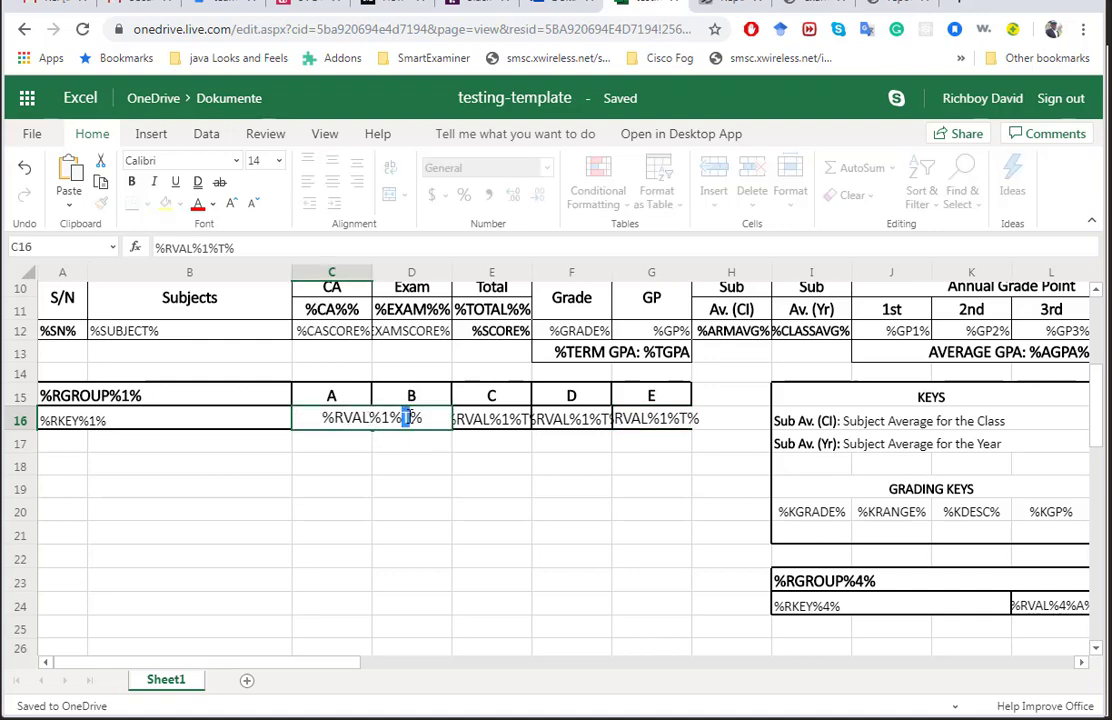
left_click(473, 424)
double_click(431, 420)
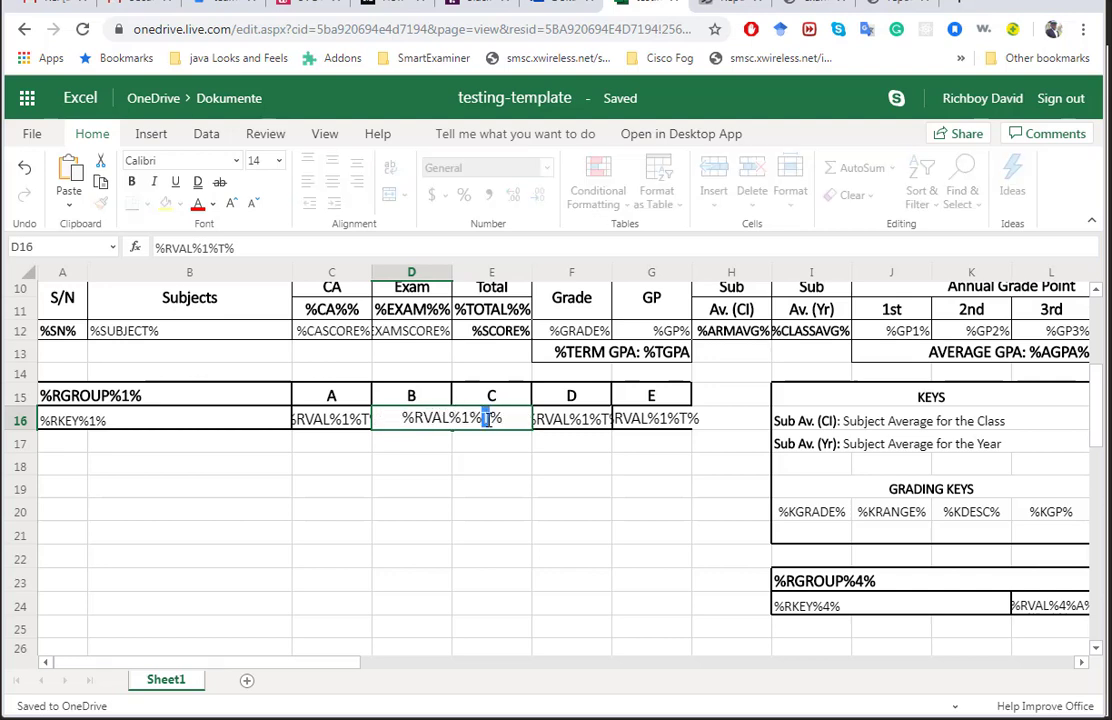
left_click_drag(480, 419, 490, 419)
left_click(571, 421)
left_click(648, 420)
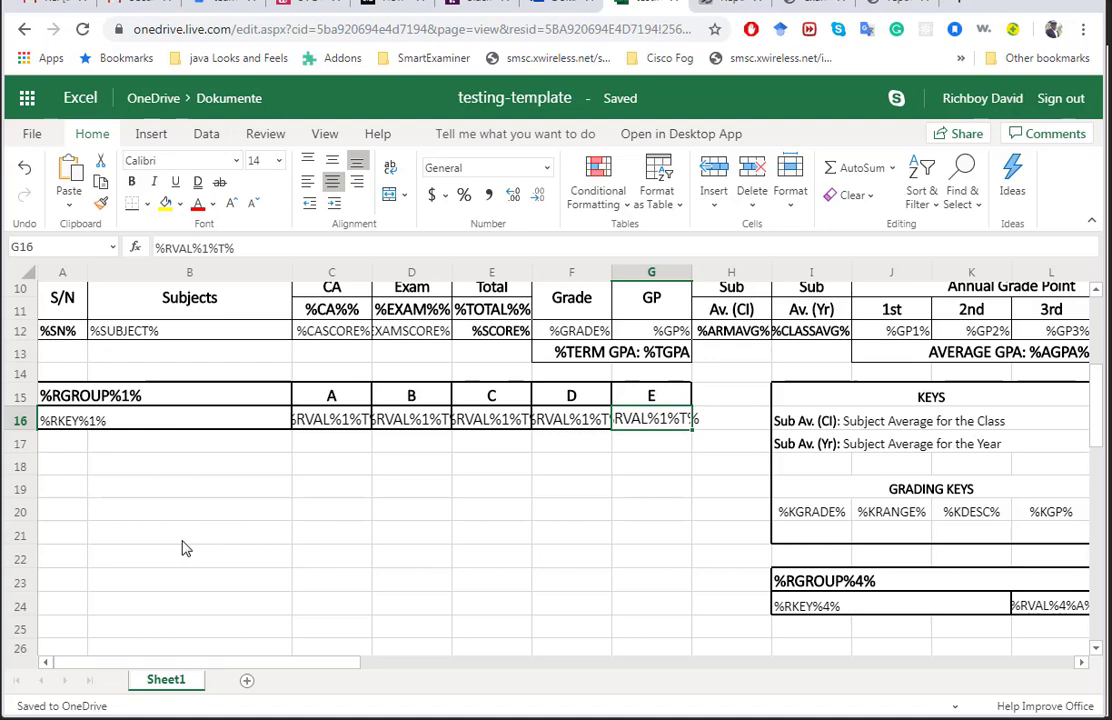
Switch to example_template_result.pdf and highlight the tick mark in the ATTENDANCE row of the AFFECTIVE table
left_click(806, 4)
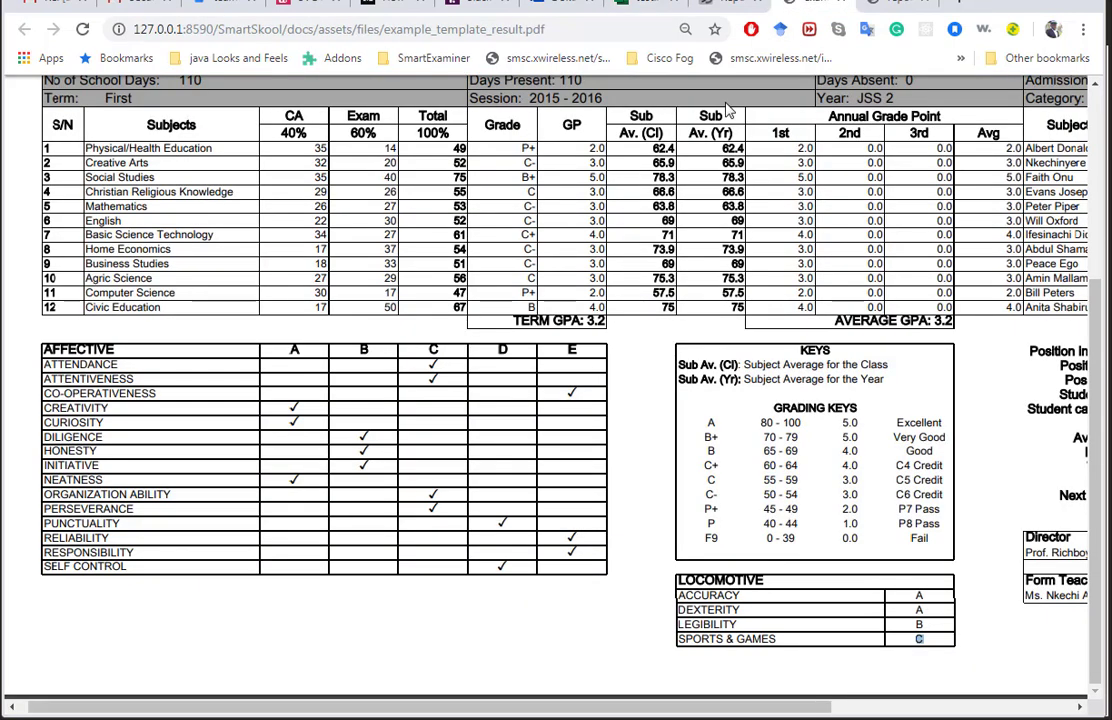
left_click(189, 370)
double_click(433, 364)
Switch to the testing-template workbook and select the %RVAL%1%T% cells C16 through G16 one by one, ending on E16
left_click(565, 12)
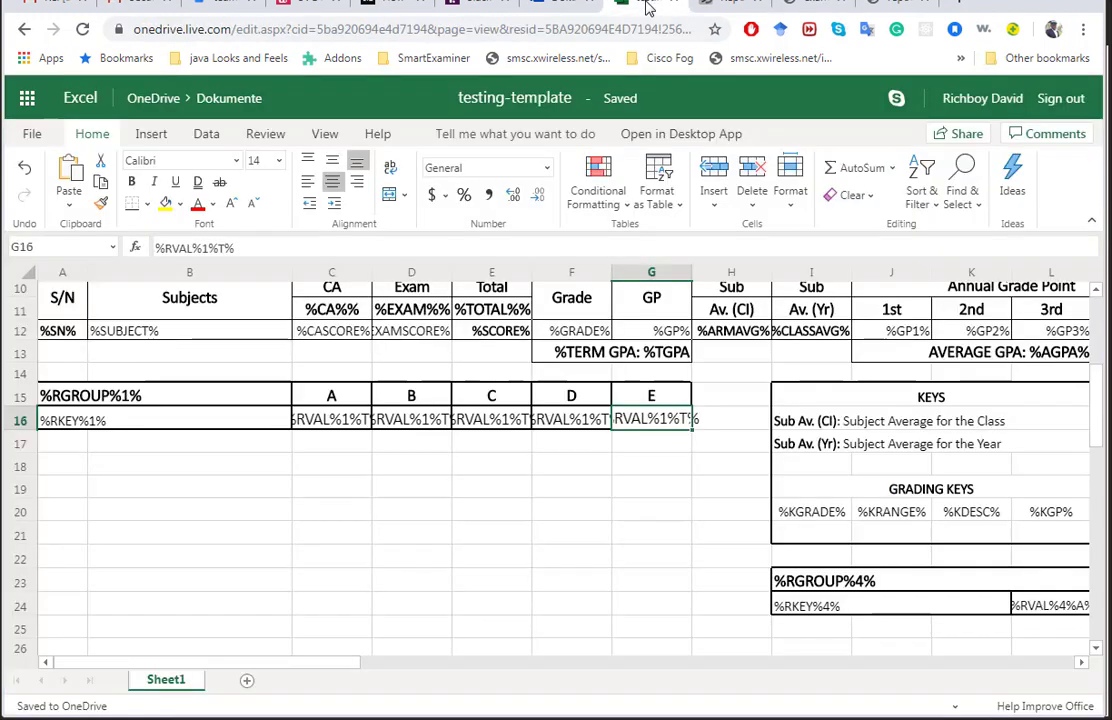
left_click(335, 420)
left_click(415, 421)
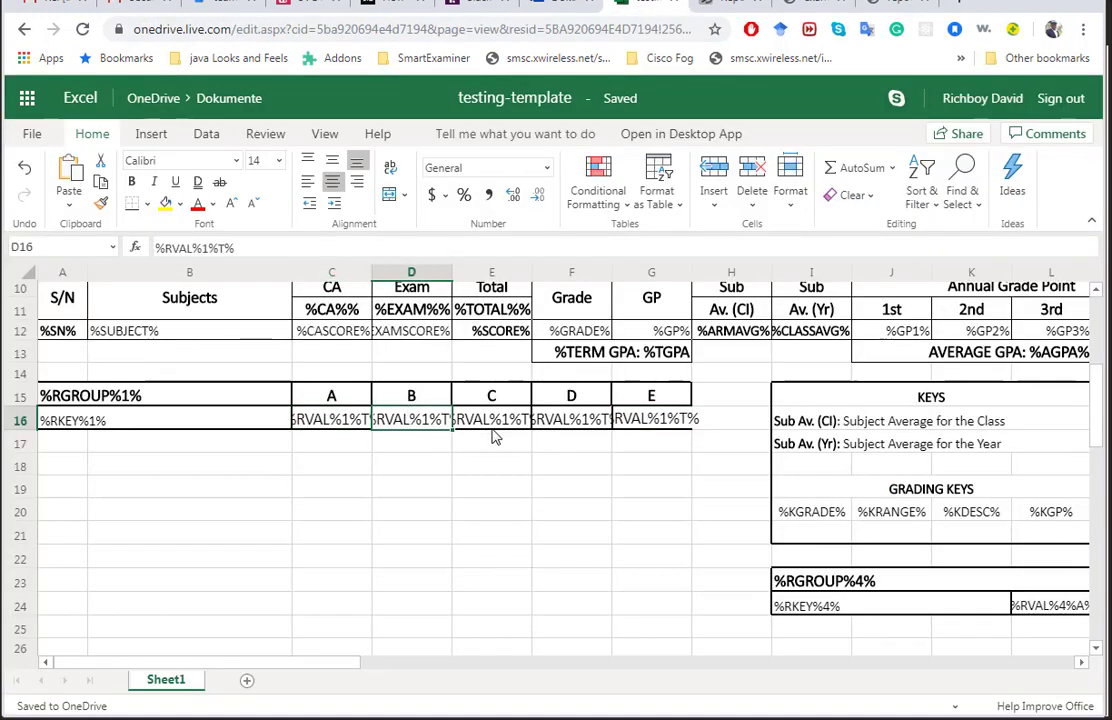
left_click(502, 421)
left_click(578, 421)
left_click(643, 419)
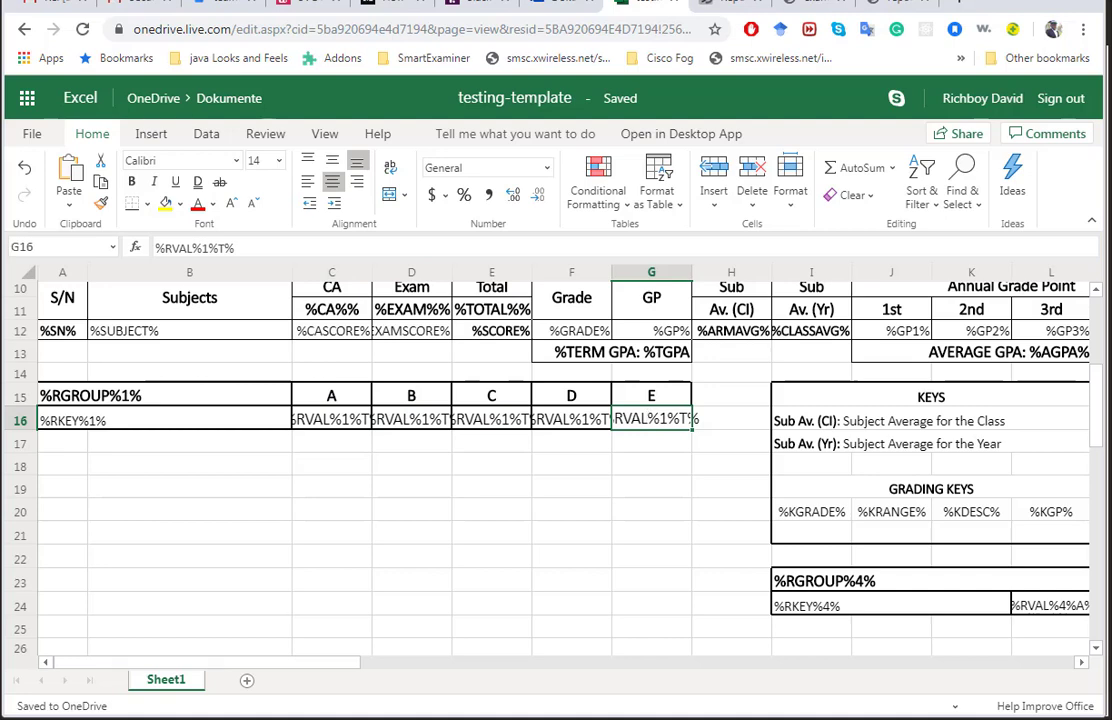
left_click(490, 416)
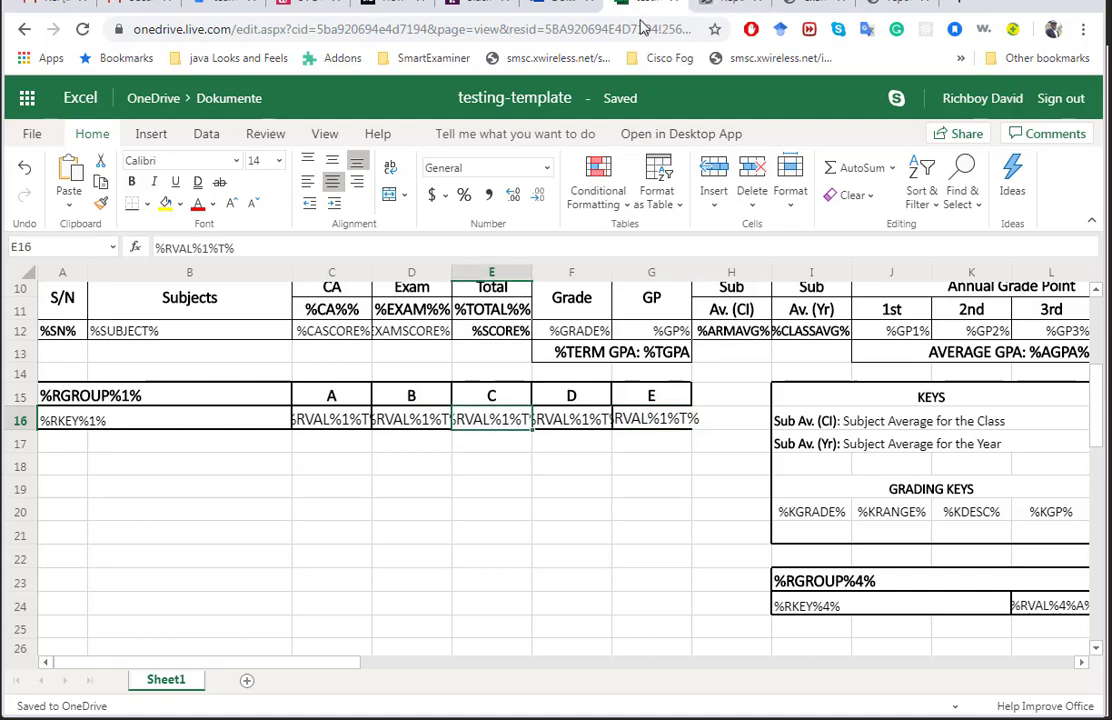
Switch to example_template_result.pdf and highlight the AFFECTIVE table's A to E headings and the tick mark in the CREATIVITY row
left_click(730, 4)
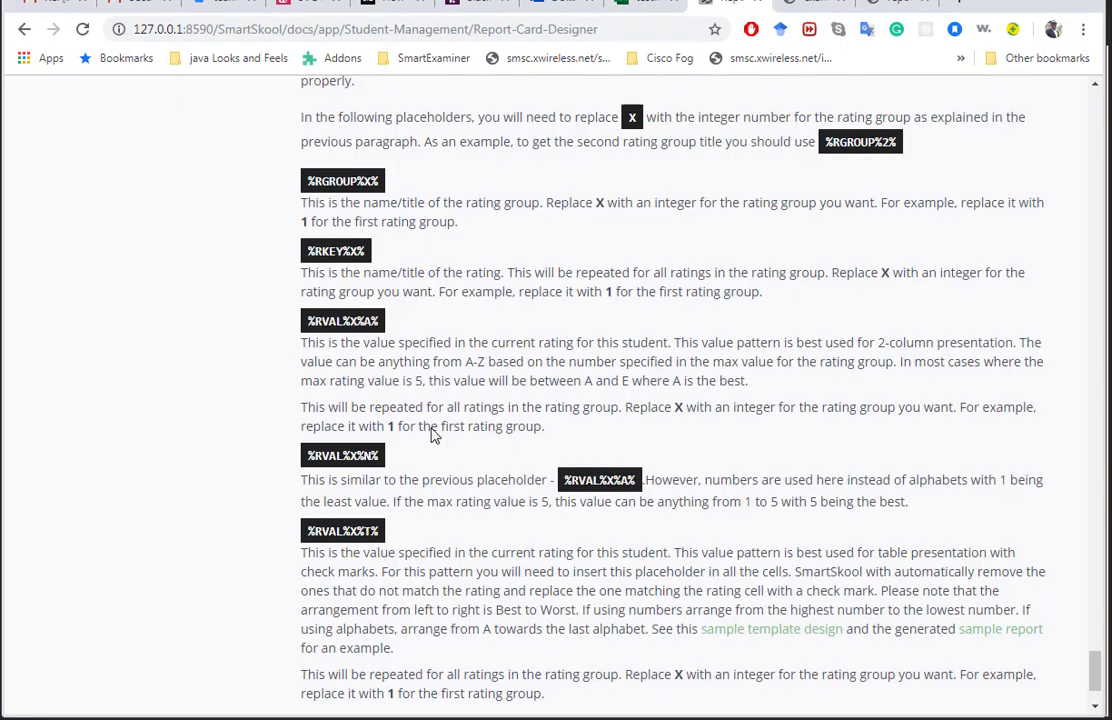
left_click(803, 4)
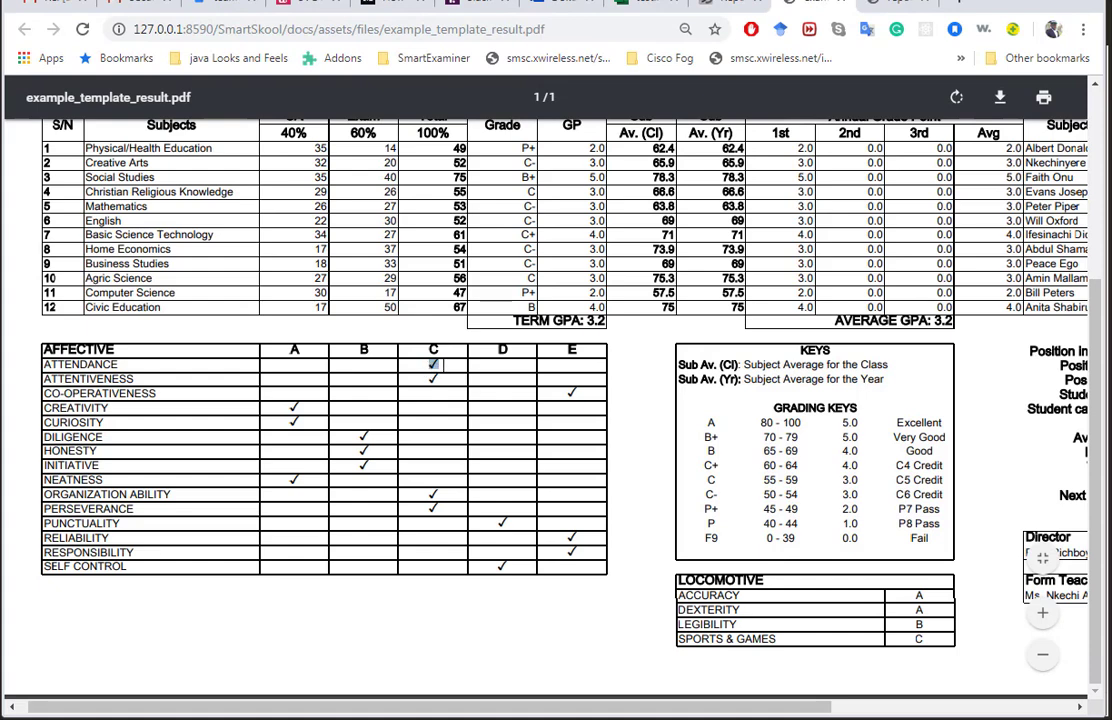
left_click(291, 365)
left_click_drag(290, 346, 574, 350)
left_click(293, 349)
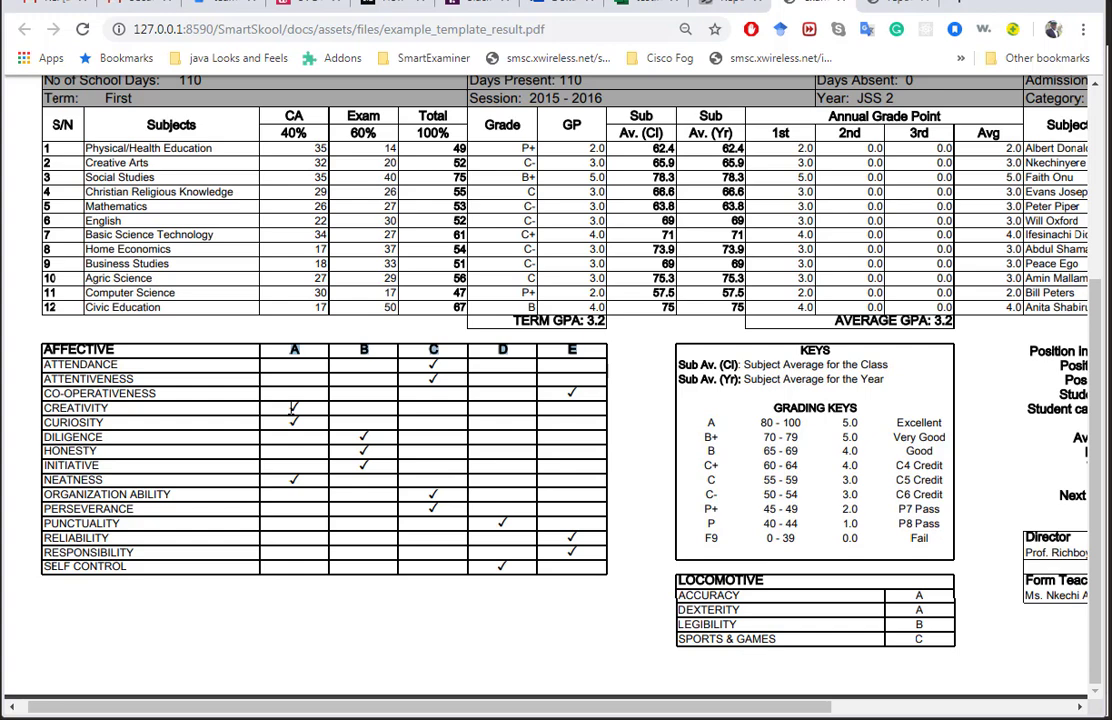
double_click(293, 407)
Return to the Report Card Designer documentation and review the rating placeholder descriptions through to the end of the page
left_click(730, 5)
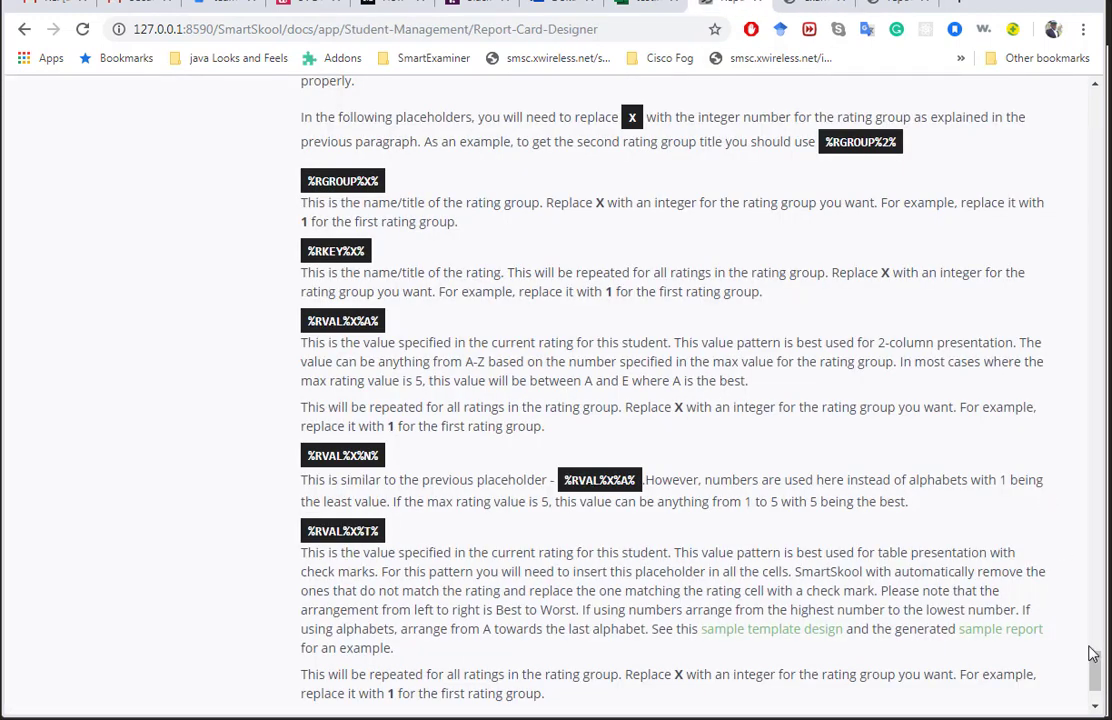
scroll(1093, 653, "down", 1)
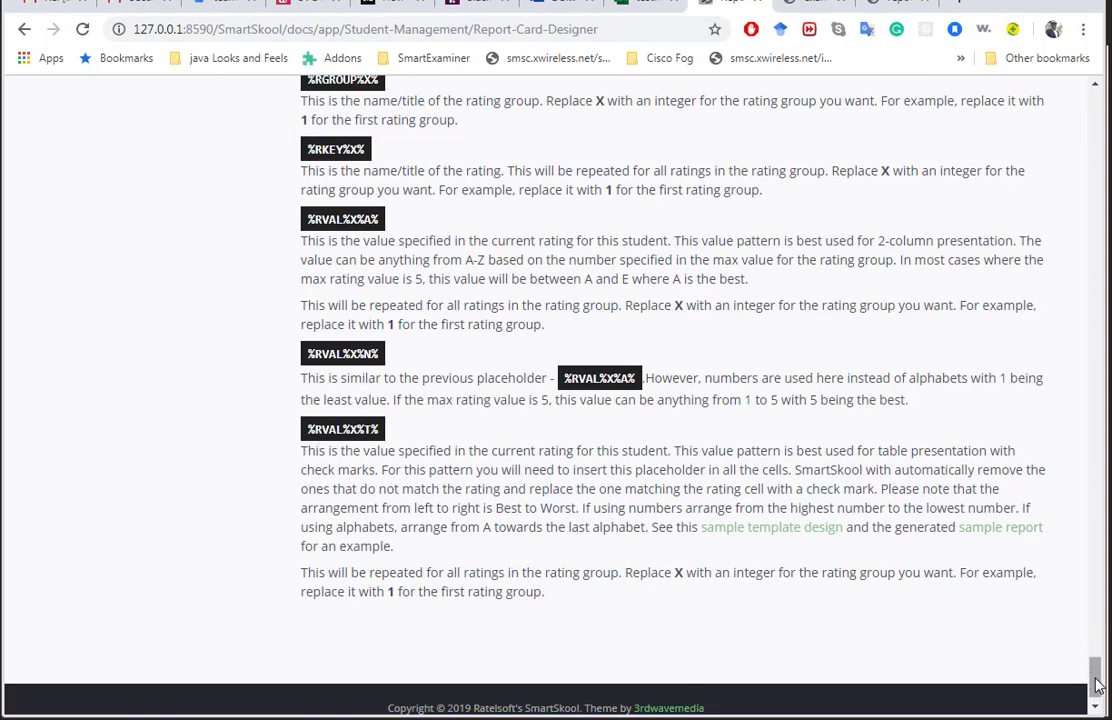
left_click_drag(1095, 685, 1097, 683)
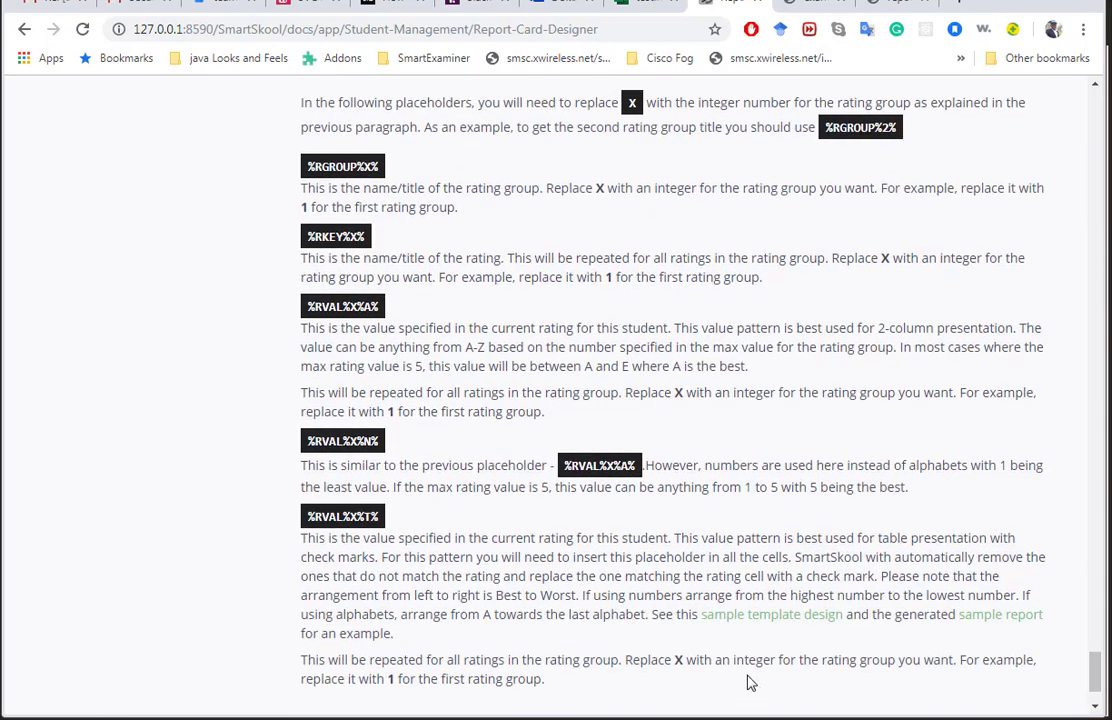